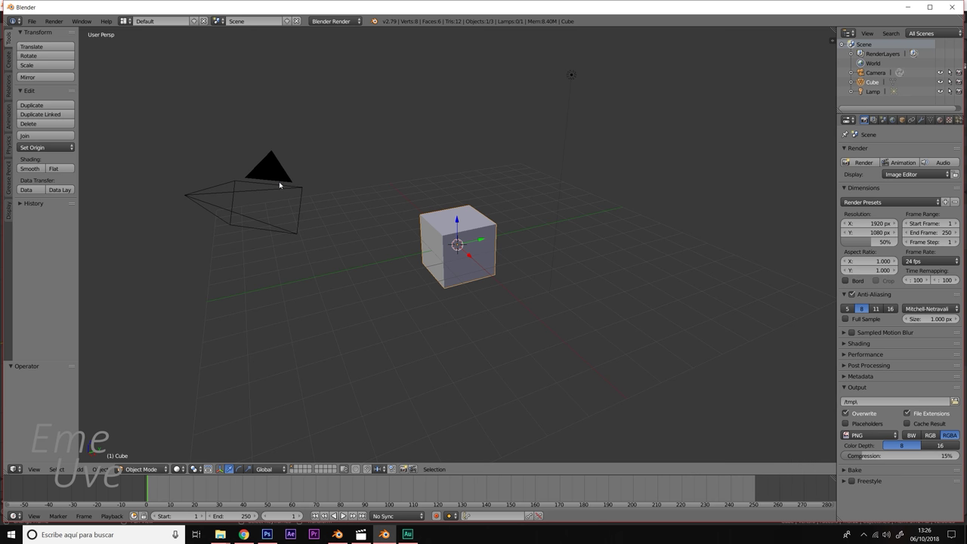
Delete the default camera, cube and lamp from the scene.
{"action": "key", "text": "a"}
{"action": "key", "text": "a"}
{"action": "key", "text": "x"}
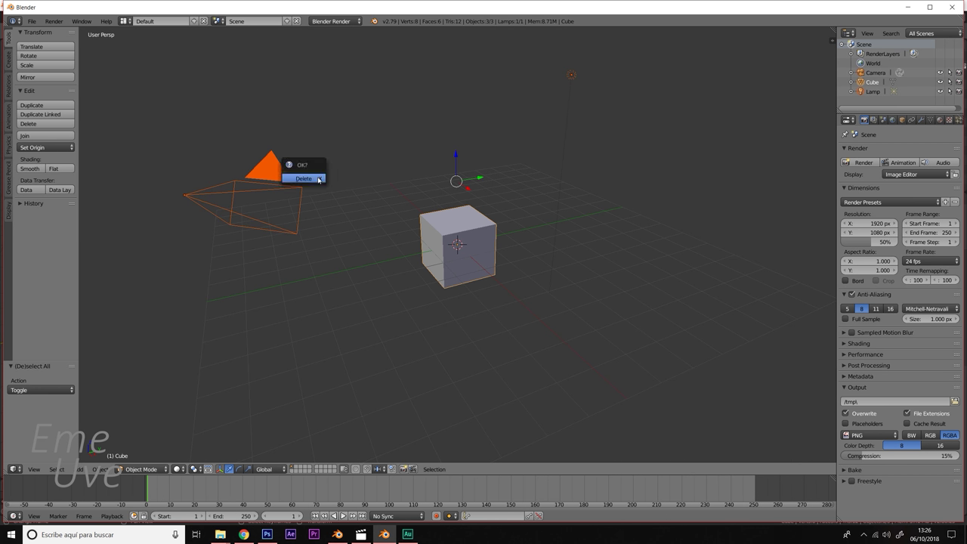
{"action": "left_click", "coordinate": [316, 176]}
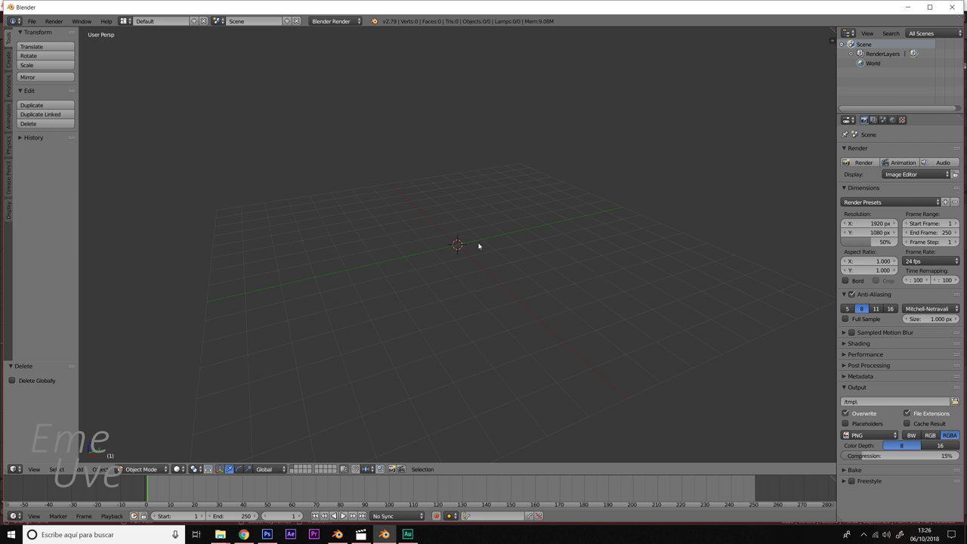
Enable the Add Mesh: Extra Objects add-on in User Preferences.
{"action": "left_click", "coordinate": [31, 21]}
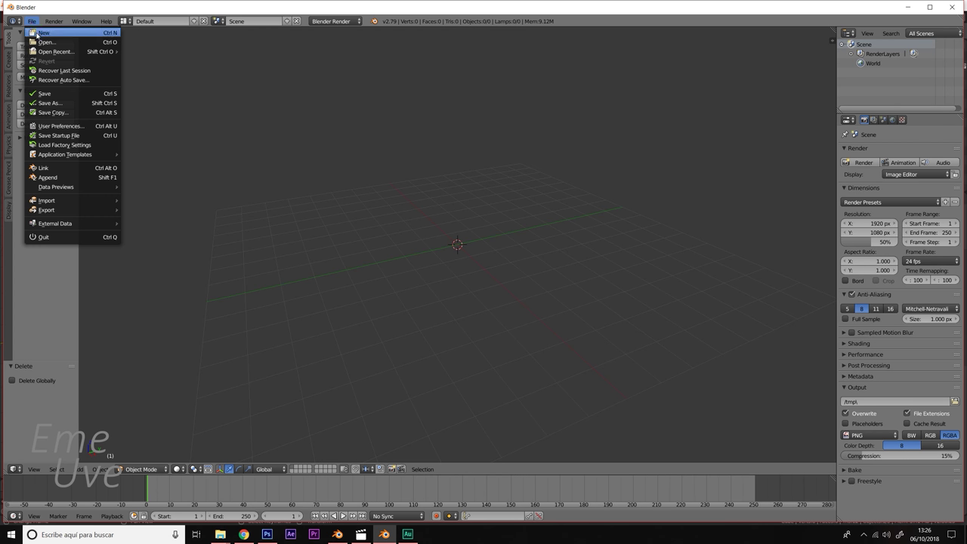
{"action": "left_click", "coordinate": [51, 127]}
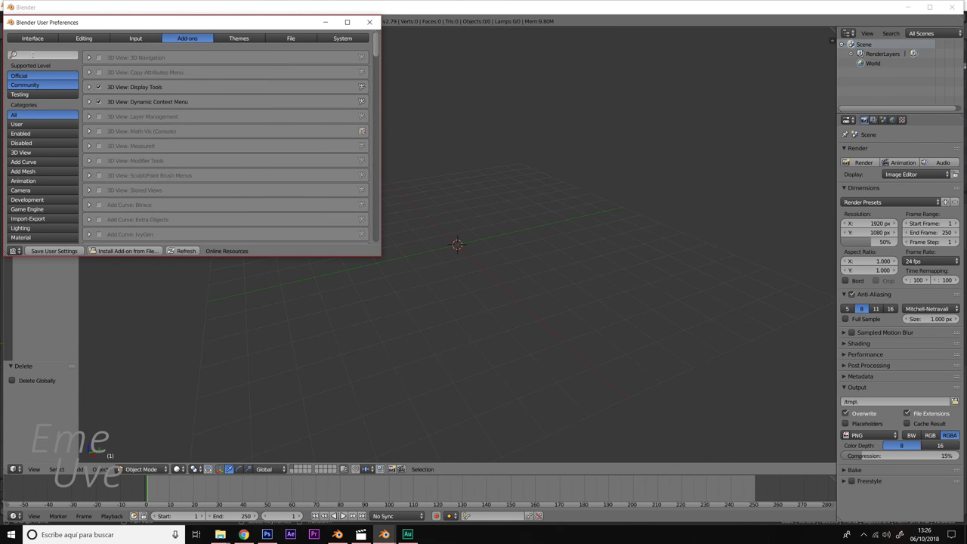
{"action": "type", "text": "extr"}
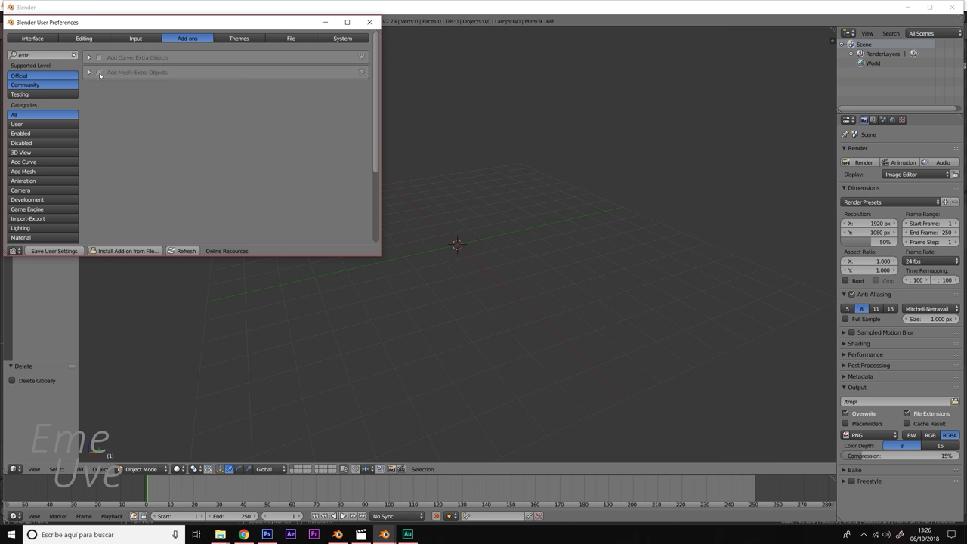
{"action": "left_click", "coordinate": [99, 73]}
{"action": "left_click", "coordinate": [369, 22]}
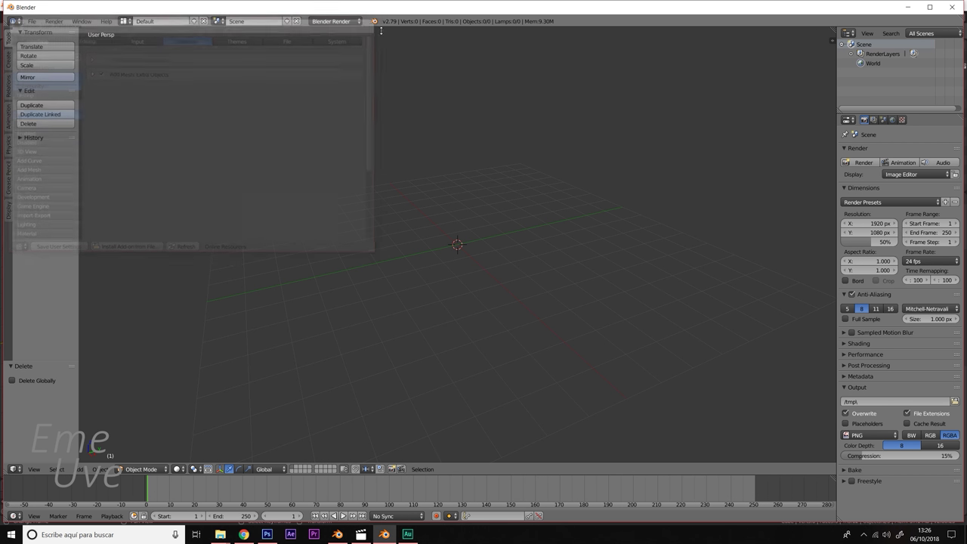
{"action": "key", "text": "shift+a"}
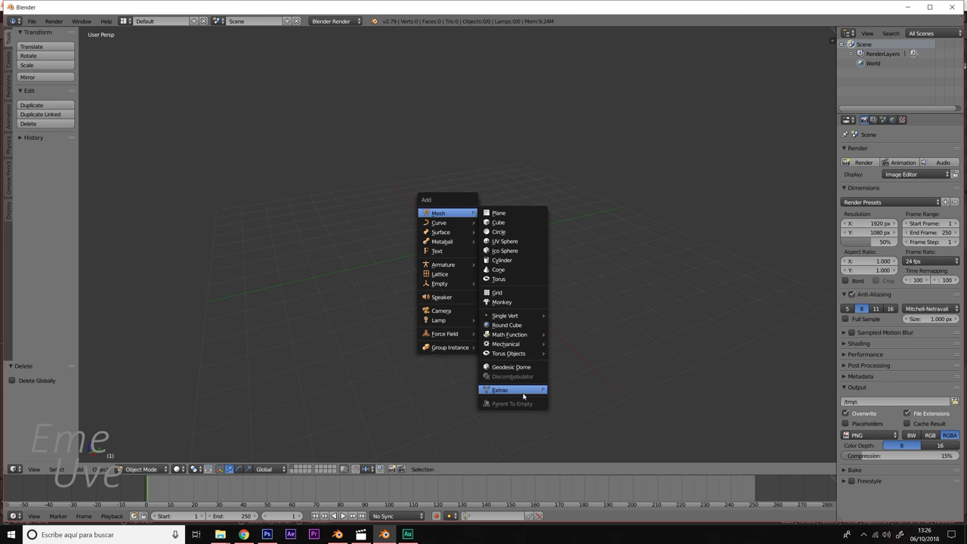
Remove the stray geodesic dome and add a Brilliant Diamond from the Diamonds extras.
{"action": "left_click", "coordinate": [518, 367]}
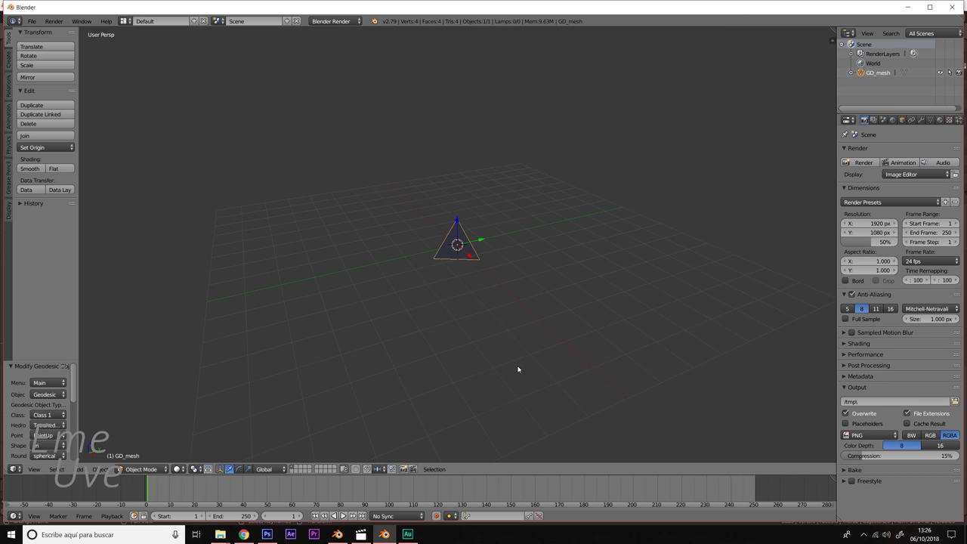
{"action": "key", "text": "Delete"}
{"action": "key", "text": "shift+a"}
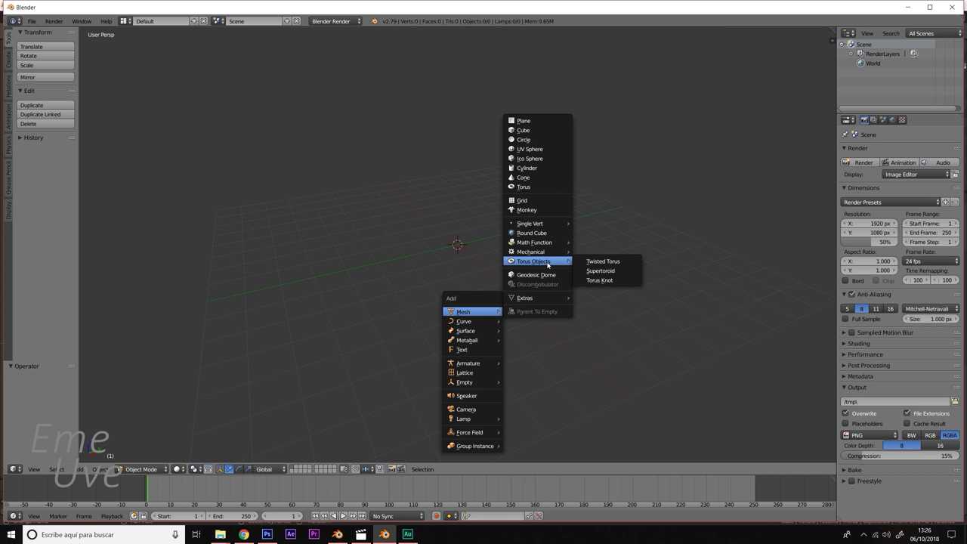
{"action": "mouse_move", "coordinate": [536, 297]}
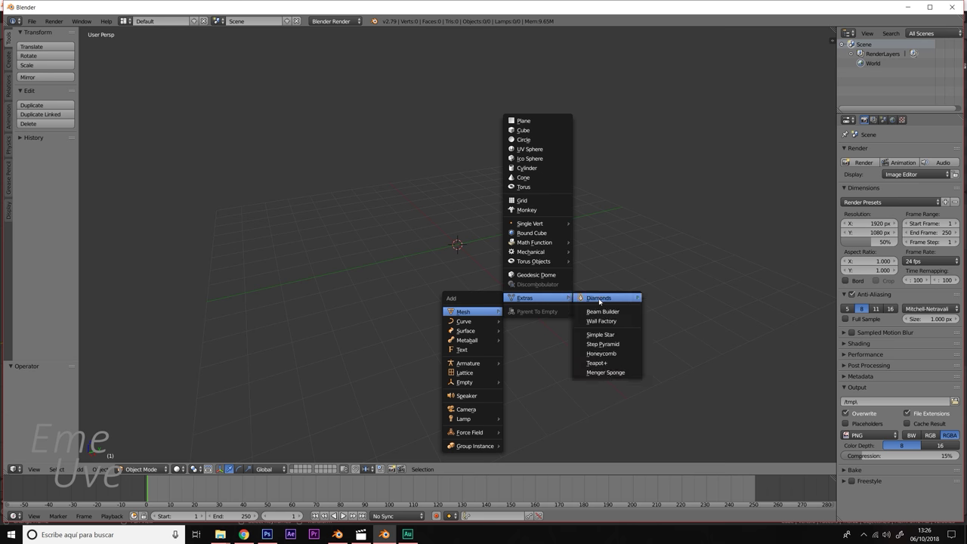
{"action": "left_click", "coordinate": [606, 298]}
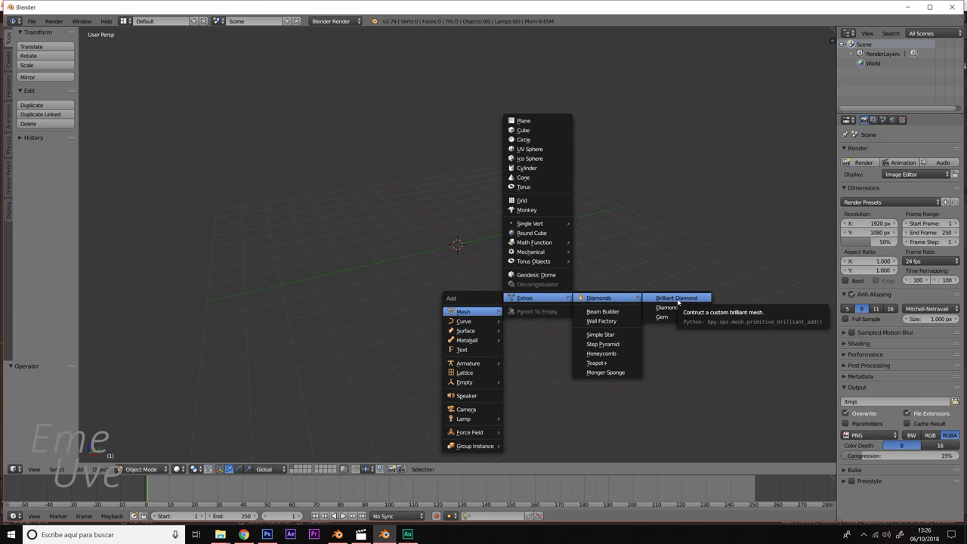
{"action": "left_click", "coordinate": [676, 299]}
{"action": "scroll", "coordinate": [474, 291], "scroll_direction": "up", "scroll_amount": 5}
{"action": "mouse_move", "coordinate": [474, 292]}
{"action": "middle_mouse_down"}
{"action": "mouse_move", "coordinate": [442, 273]}
{"action": "mouse_move", "coordinate": [502, 273]}
{"action": "middle_mouse_up"}
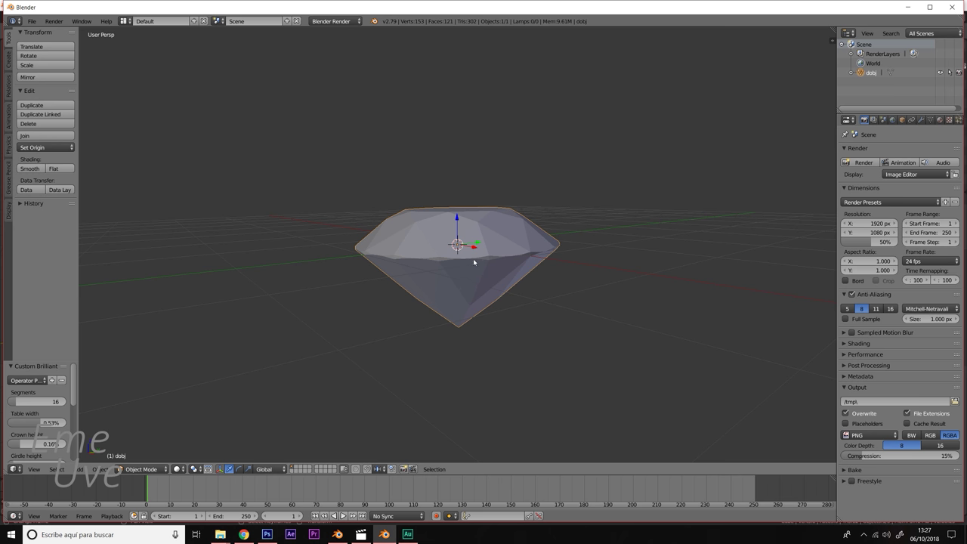
Set the diamond to 16 segments, then bring up the Blender 2.80 window.
{"action": "left_click_drag", "start_coordinate": [22, 404], "coordinate": [35, 405]}
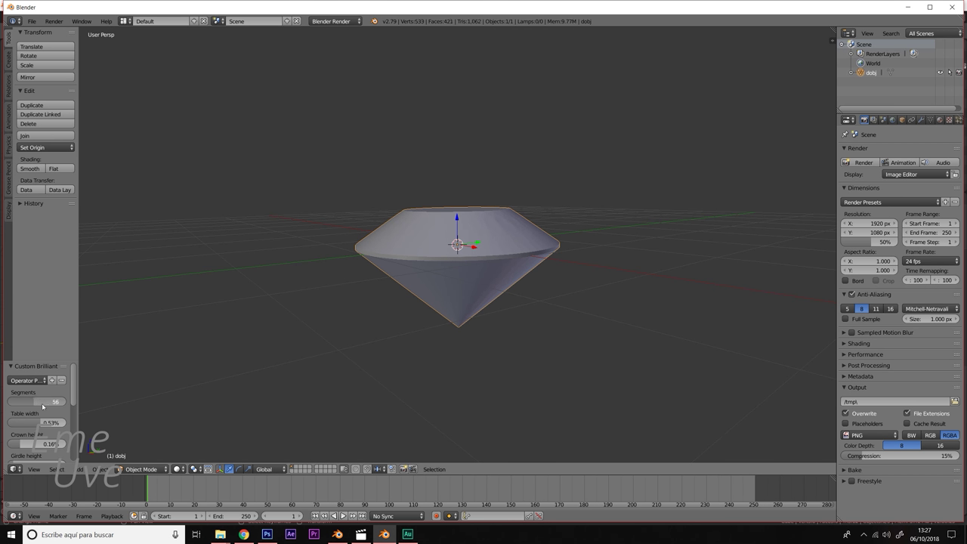
{"action": "mouse_move", "coordinate": [42, 407]}
{"action": "left_mouse_down"}
{"action": "mouse_move", "coordinate": [22, 412]}
{"action": "mouse_move", "coordinate": [22, 400]}
{"action": "left_mouse_up"}
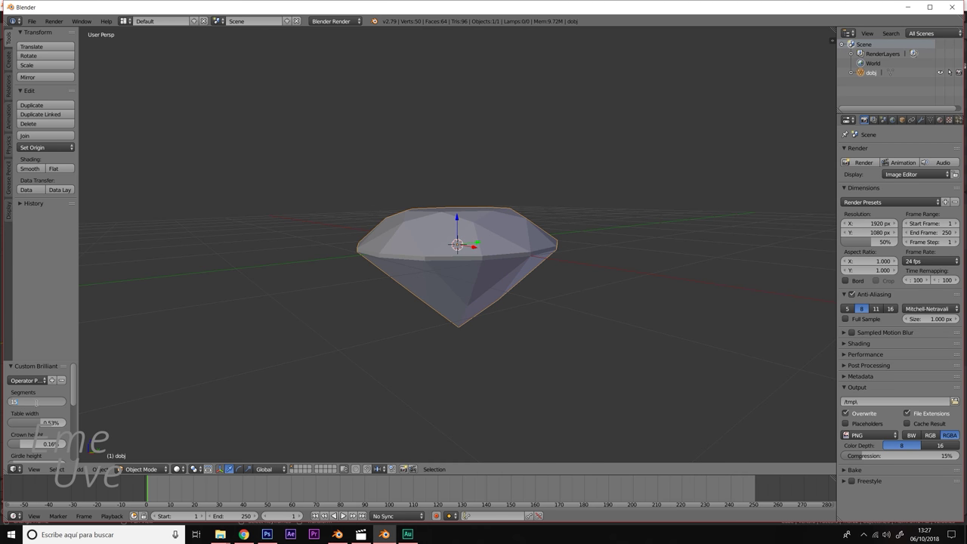
{"action": "type", "text": "16"}
{"action": "key", "text": "Return"}
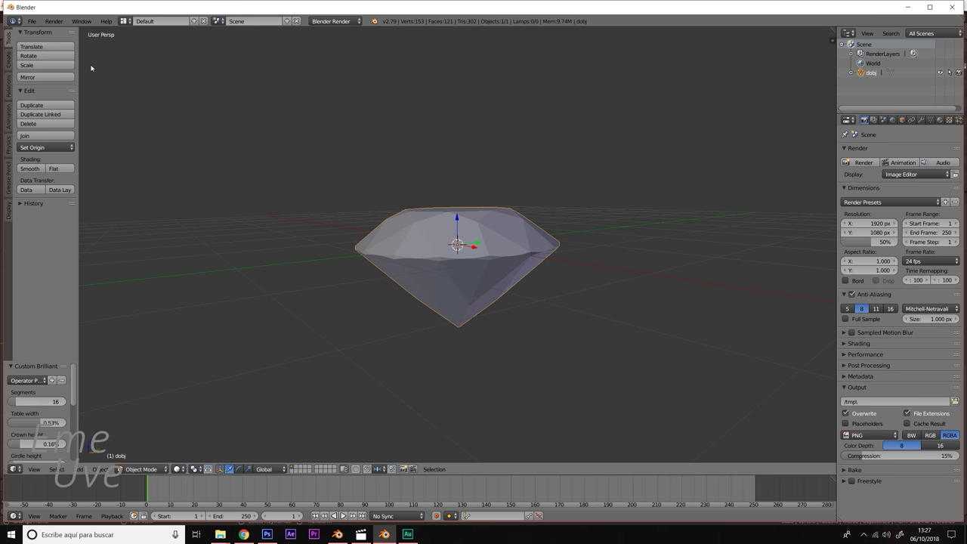
{"action": "mouse_move", "coordinate": [559, 208]}
{"action": "middle_mouse_down"}
{"action": "mouse_move", "coordinate": [533, 302]}
{"action": "mouse_move", "coordinate": [520, 301]}
{"action": "middle_mouse_up"}
{"action": "scroll", "coordinate": [491, 336], "scroll_direction": "down", "scroll_amount": 2}
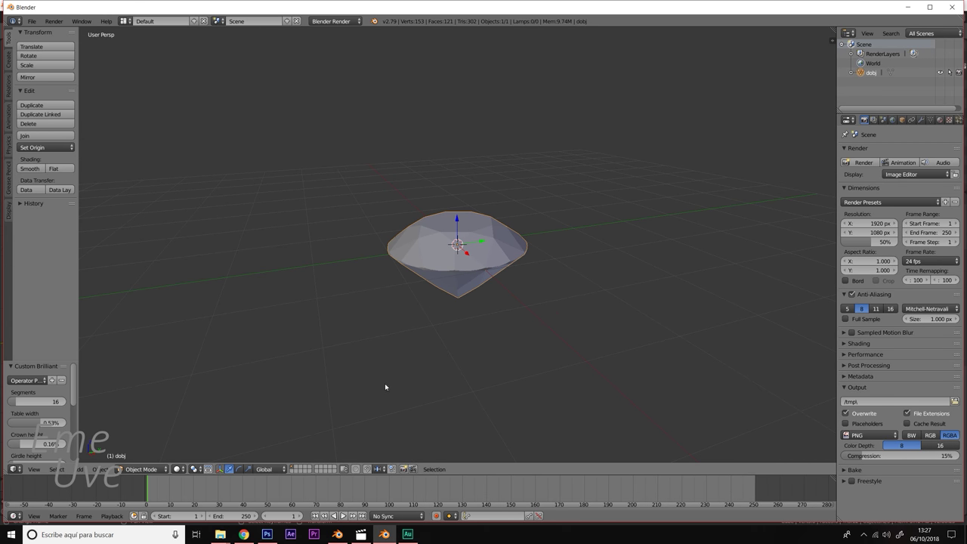
{"action": "left_click", "coordinate": [337, 534]}
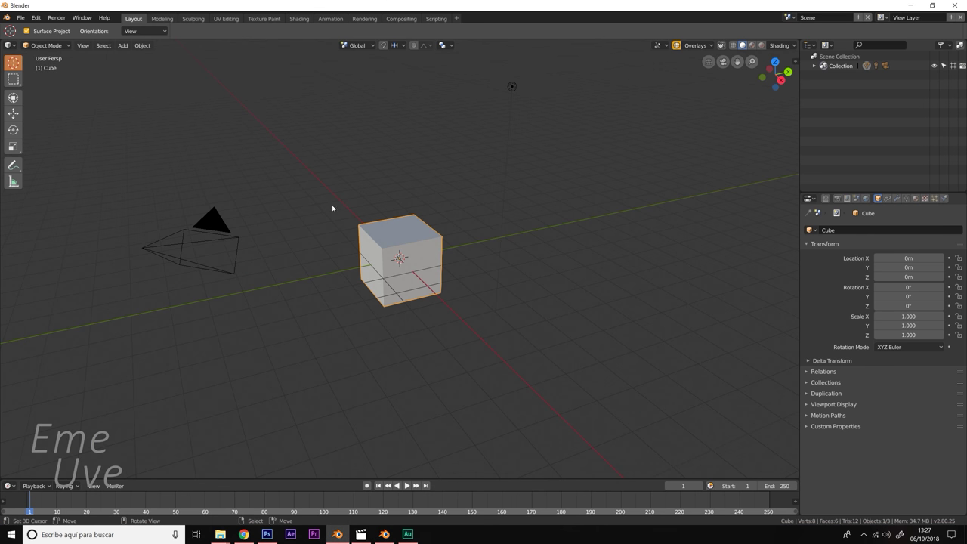
In the Modeling workspace's Object Mode, delete the default cube, camera and light.
{"action": "left_click", "coordinate": [161, 19]}
{"action": "left_click", "coordinate": [67, 46]}
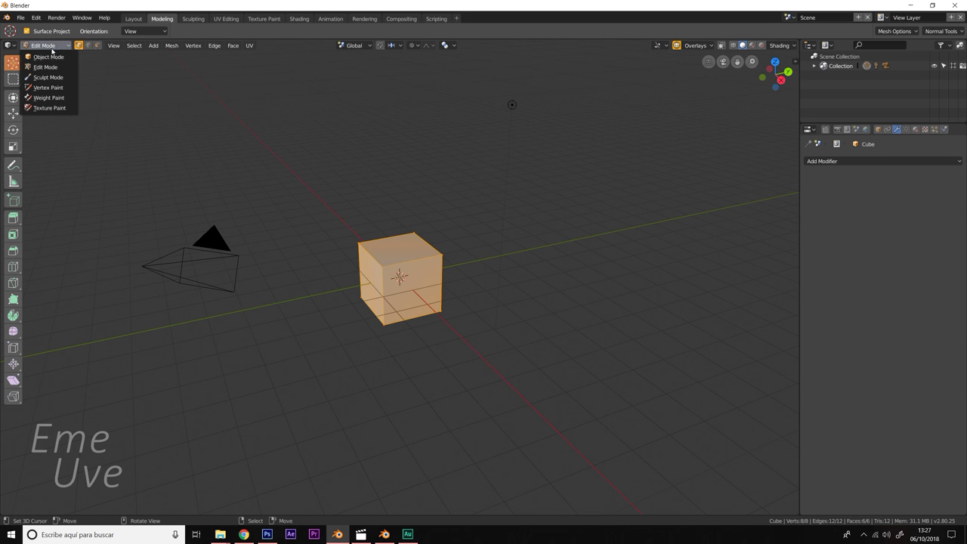
{"action": "left_click", "coordinate": [45, 51]}
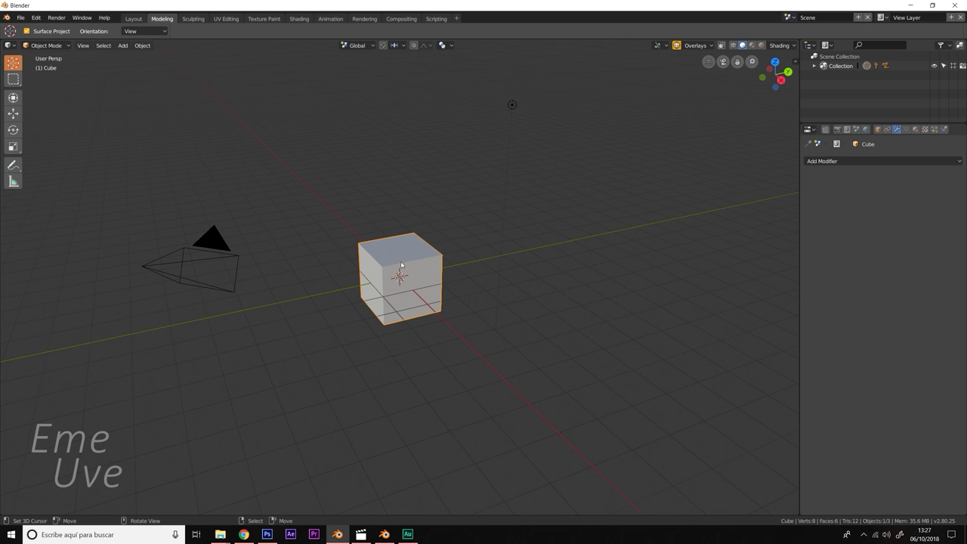
{"action": "key", "text": "a"}
{"action": "key", "text": "alt+a"}
{"action": "key", "text": "a"}
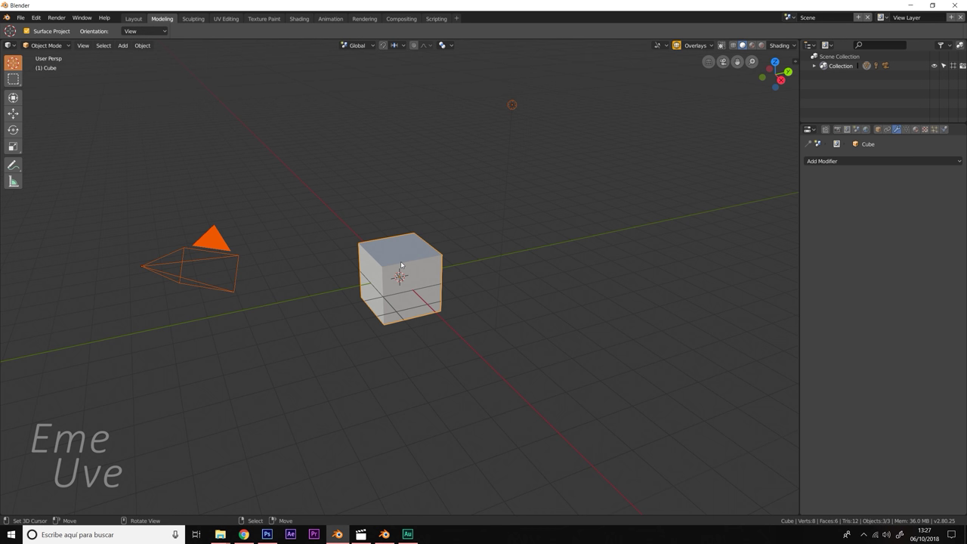
{"action": "key", "text": "x"}
{"action": "left_click", "coordinate": [401, 262]}
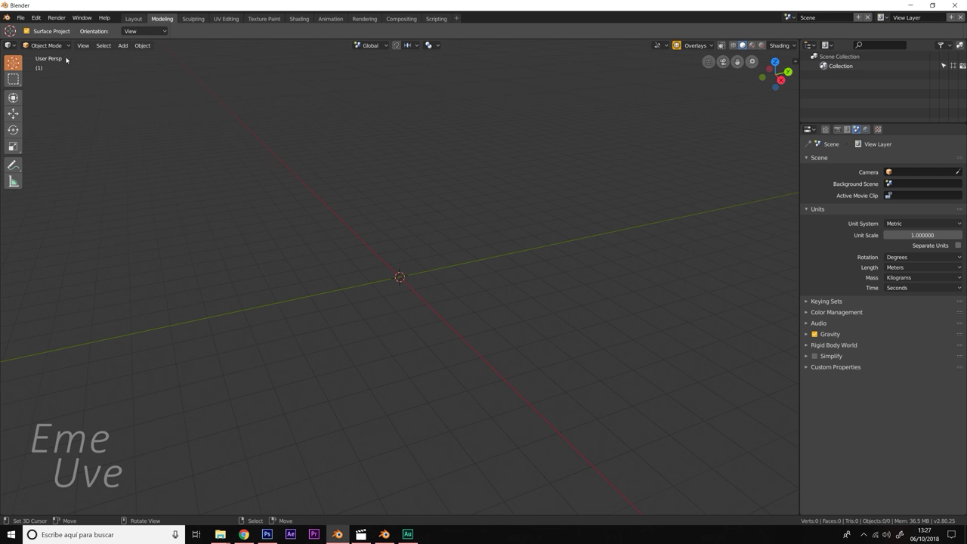
Append the dobj object from diamante.blend and make it active.
{"action": "left_click", "coordinate": [21, 17]}
{"action": "left_click", "coordinate": [50, 167]}
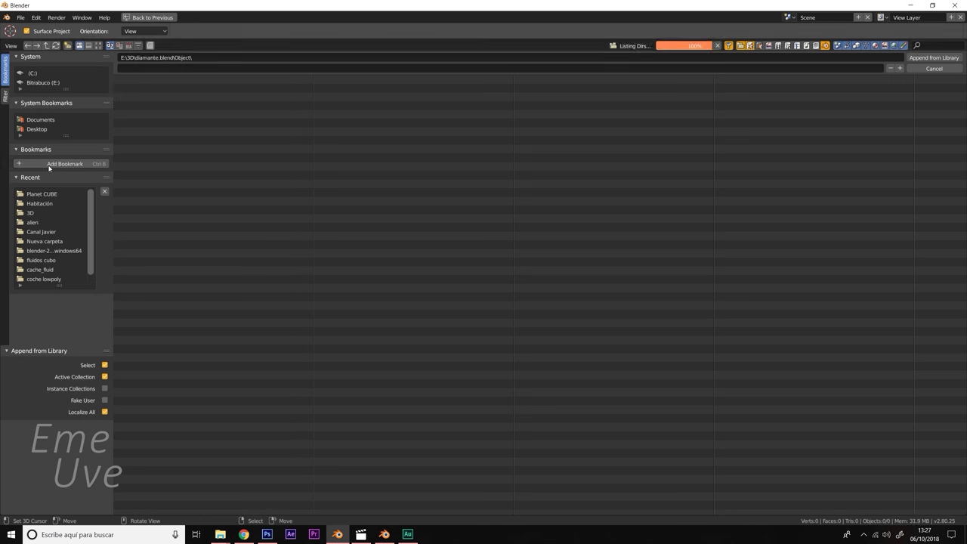
{"action": "left_click", "coordinate": [130, 80]}
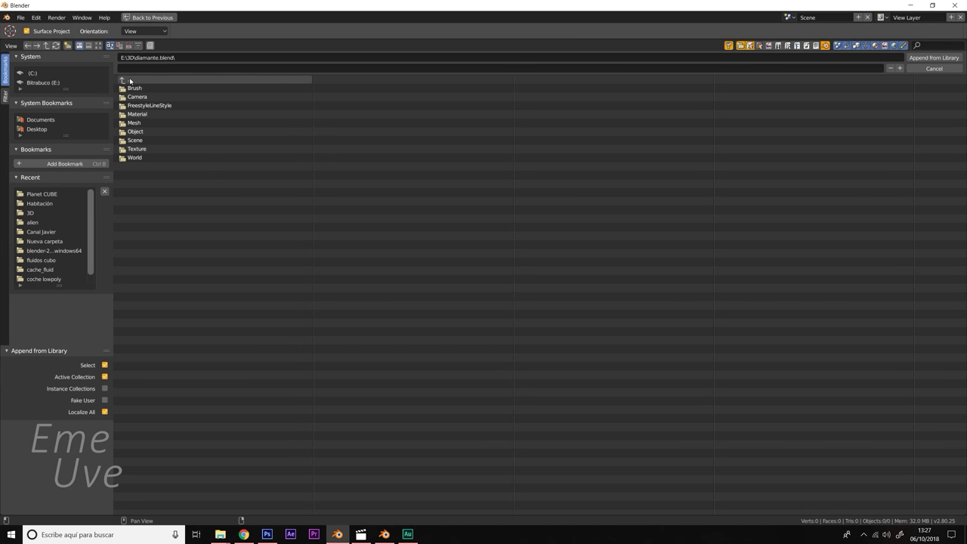
{"action": "left_click", "coordinate": [130, 80]}
{"action": "left_click", "coordinate": [151, 474]}
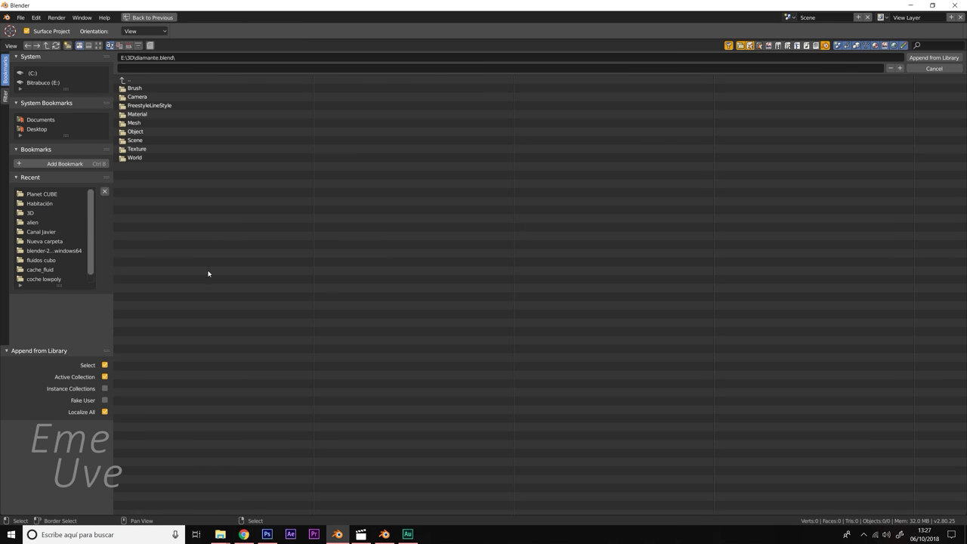
{"action": "left_click", "coordinate": [130, 132]}
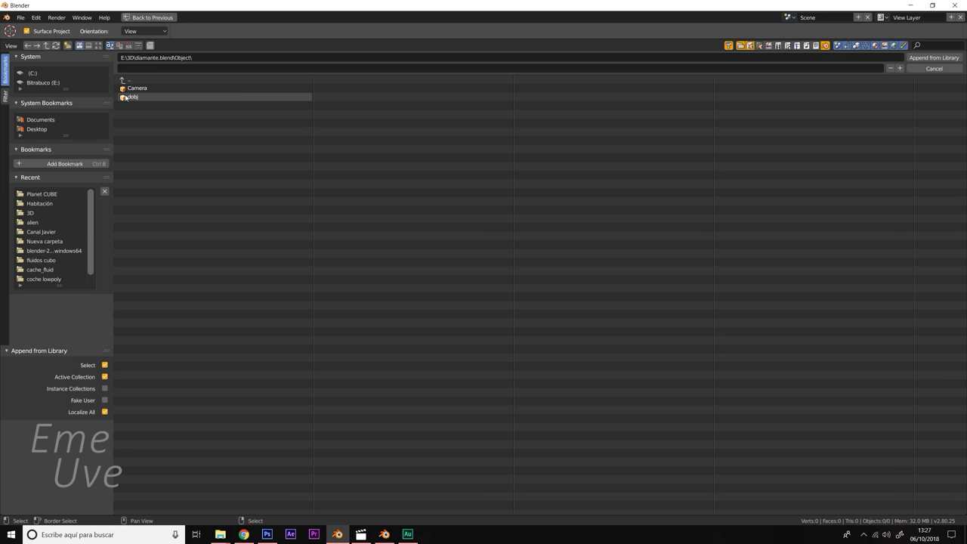
{"action": "left_click", "coordinate": [125, 99]}
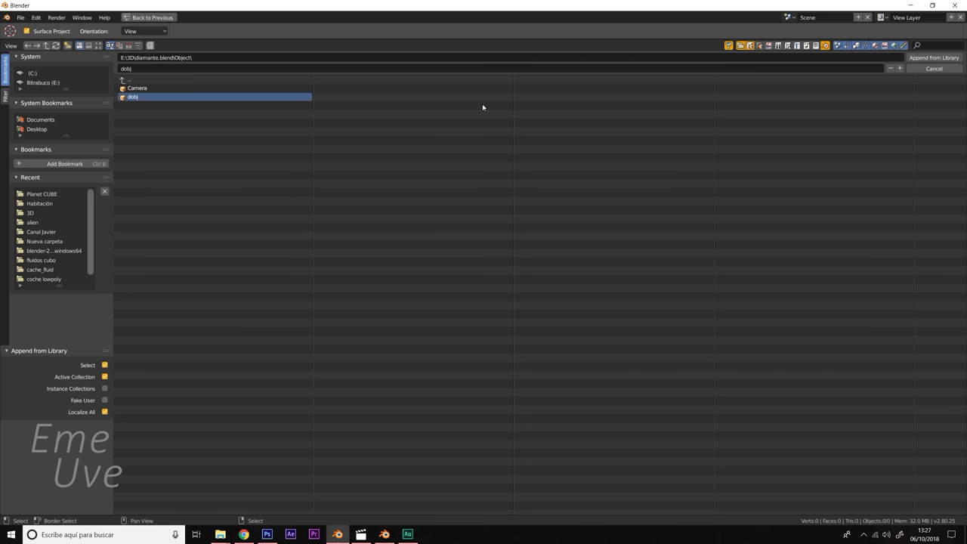
{"action": "left_click", "coordinate": [933, 58]}
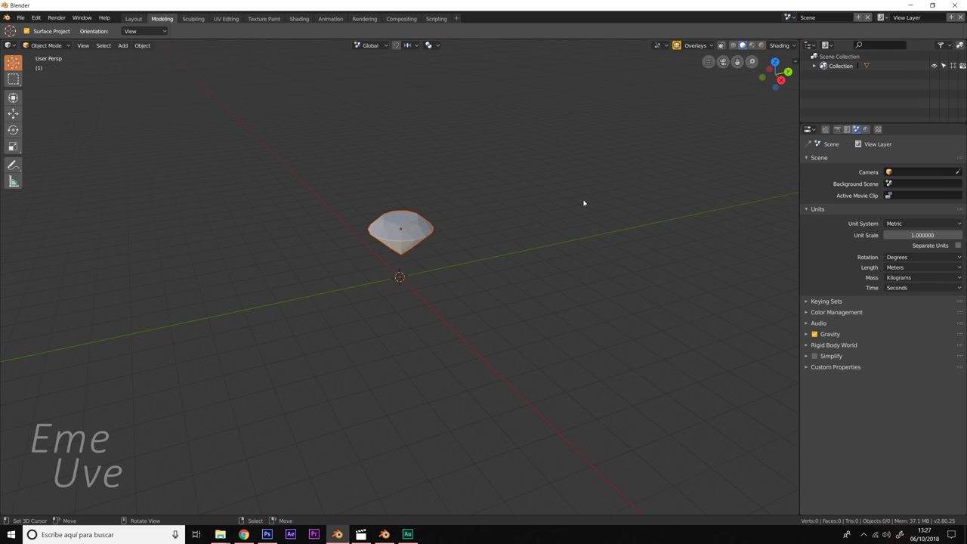
{"action": "left_click", "coordinate": [404, 225]}
Resize the diamond, then add a plane scaled to 68.6 as a floor.
{"action": "mouse_move", "coordinate": [409, 219]}
{"action": "middle_mouse_down"}
{"action": "mouse_move", "coordinate": [389, 246]}
{"action": "mouse_move", "coordinate": [399, 244]}
{"action": "mouse_move", "coordinate": [399, 259]}
{"action": "middle_mouse_up"}
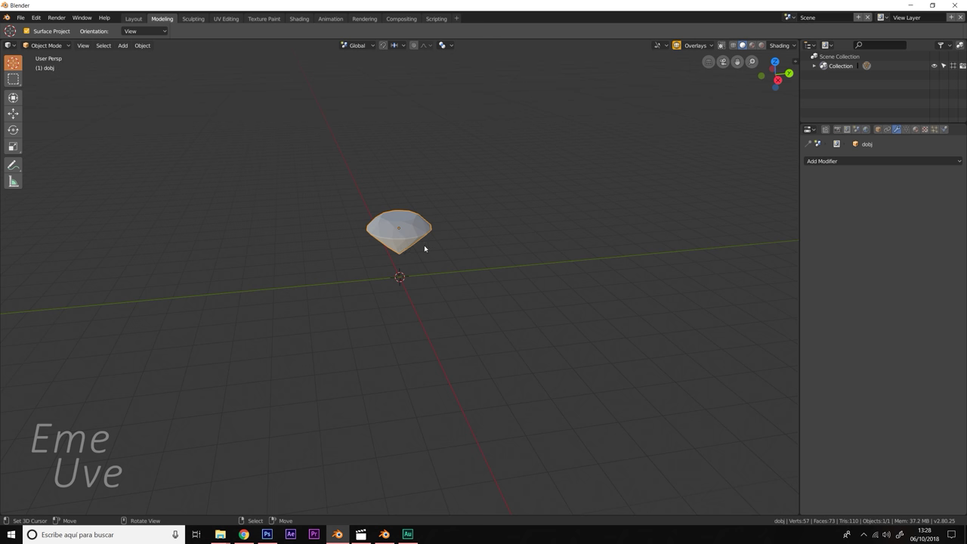
{"action": "key", "text": "s"}
{"action": "left_click", "coordinate": [408, 246]}
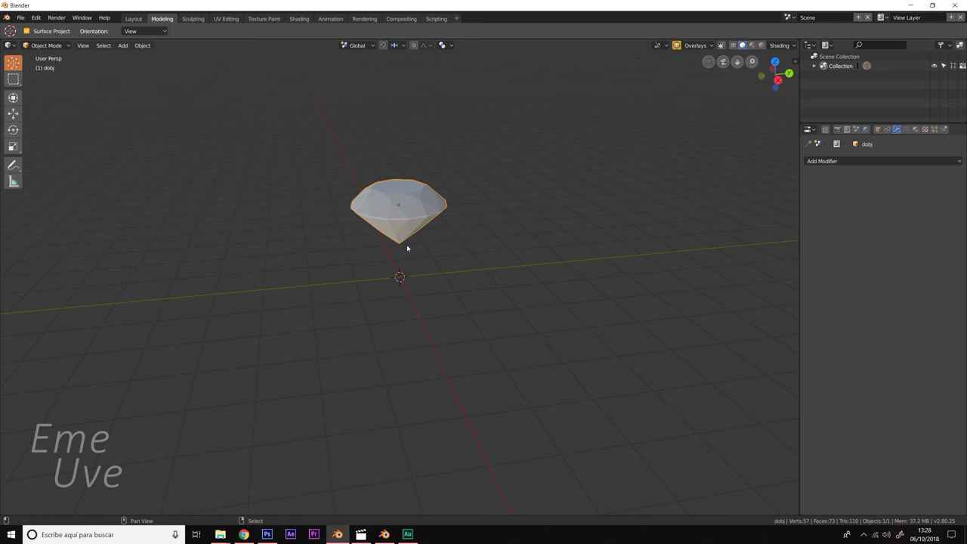
{"action": "key", "text": "shift+a"}
{"action": "left_click", "coordinate": [441, 247]}
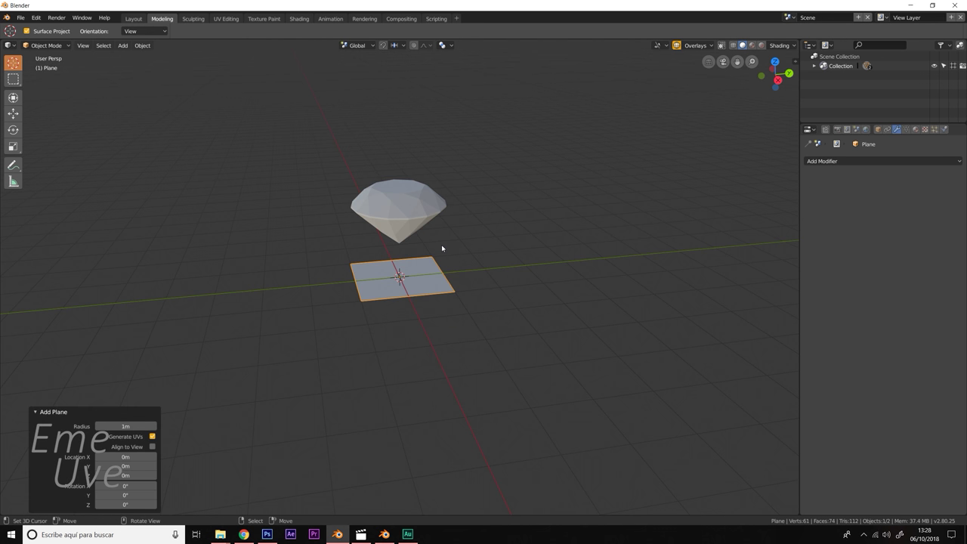
{"action": "key", "text": "s"}
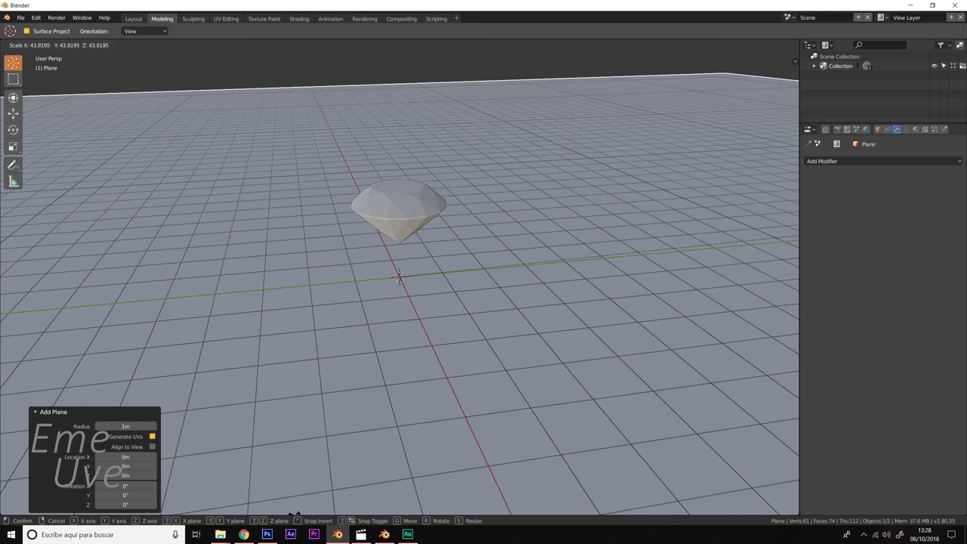
{"action": "left_click", "coordinate": [563, 283]}
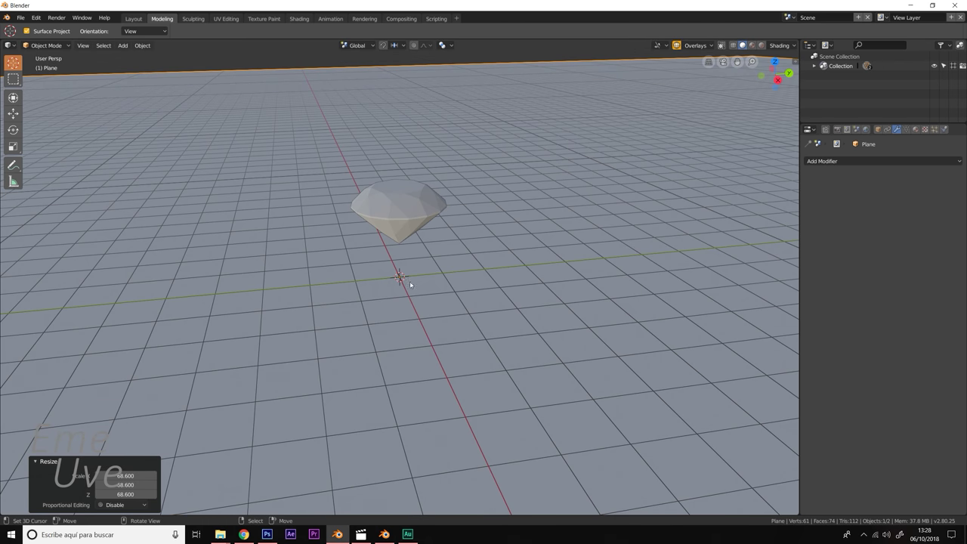
Raise the plane 0.102 m along Z and reselect the diamond.
{"action": "key", "text": "shift+space"}
{"action": "left_click", "coordinate": [362, 278]}
{"action": "left_click_drag", "start_coordinate": [398, 272], "coordinate": [473, 270]}
{"action": "scroll", "coordinate": [473, 270], "scroll_direction": "down", "scroll_amount": 1}
{"action": "scroll", "coordinate": [473, 270], "scroll_direction": "down", "scroll_amount": 1}
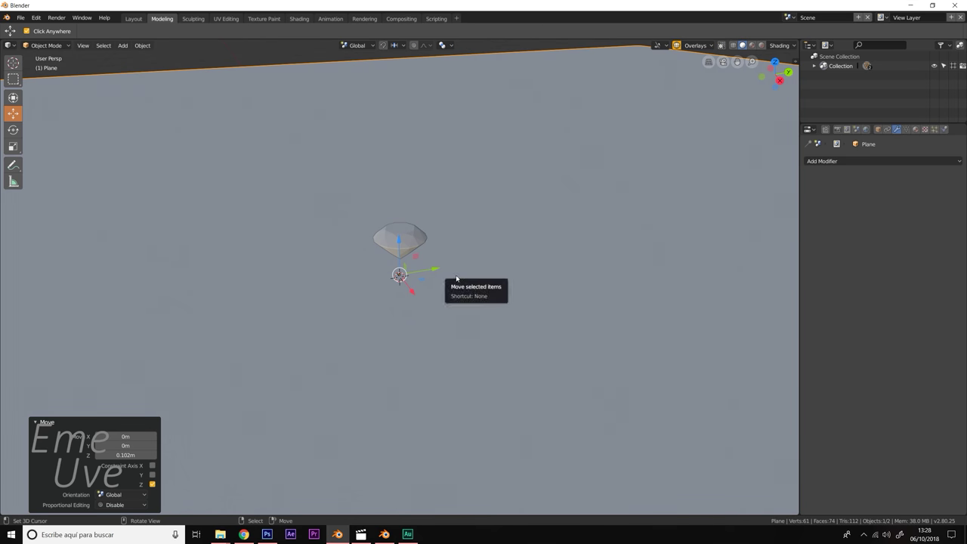
{"action": "scroll", "coordinate": [453, 269], "scroll_direction": "down", "scroll_amount": 2}
{"action": "scroll", "coordinate": [451, 269], "scroll_direction": "down", "scroll_amount": 1}
{"action": "left_click", "coordinate": [393, 236]}
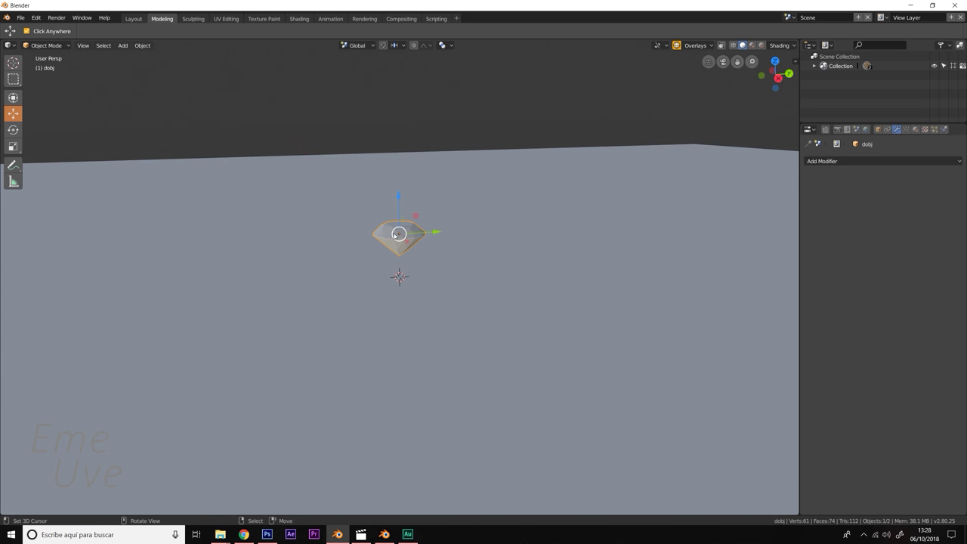
{"action": "mouse_move", "coordinate": [431, 251]}
{"action": "middle_mouse_down"}
{"action": "mouse_move", "coordinate": [486, 252]}
{"action": "mouse_move", "coordinate": [416, 249]}
{"action": "middle_mouse_up"}
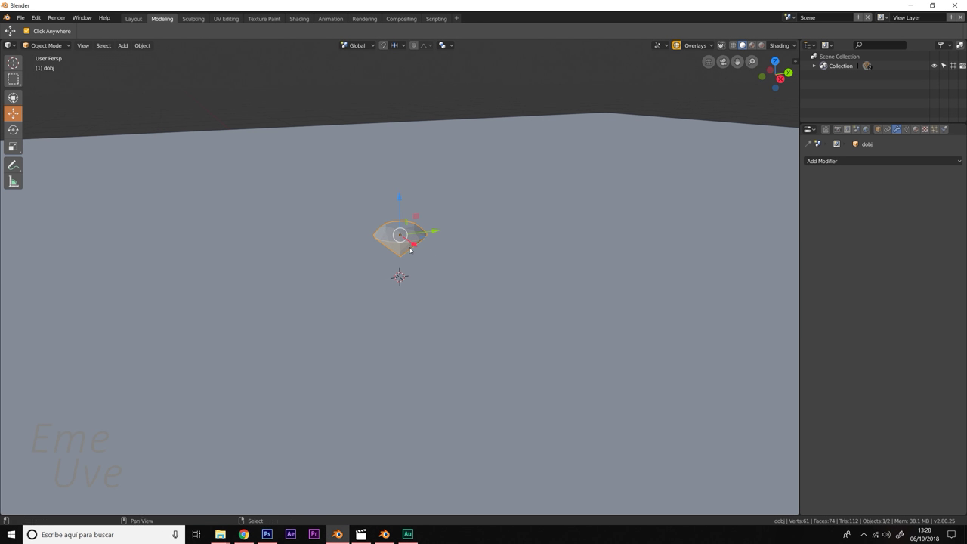
{"action": "key", "text": "shift+a"}
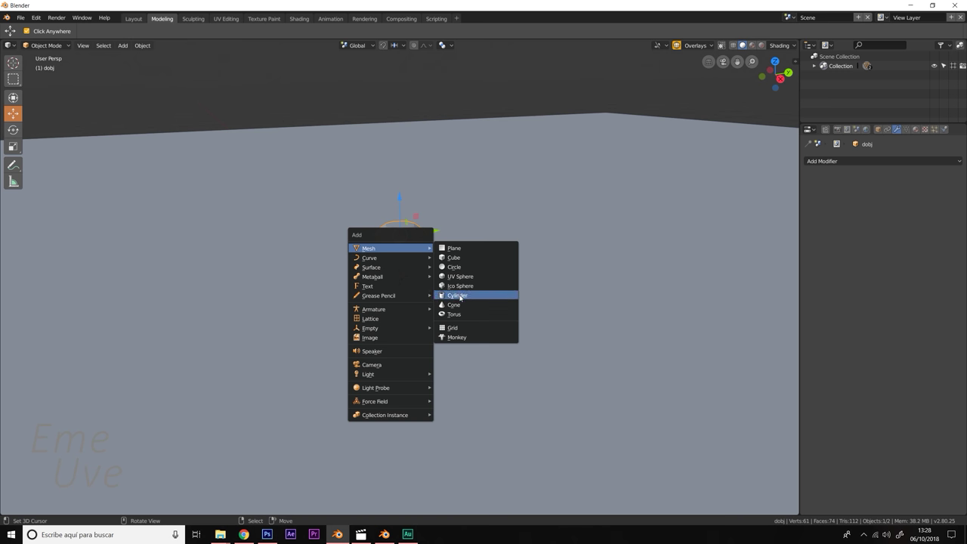
Add a Suzanne monkey head beside the diamond, raised 0.0691 m.
{"action": "left_click", "coordinate": [457, 338]}
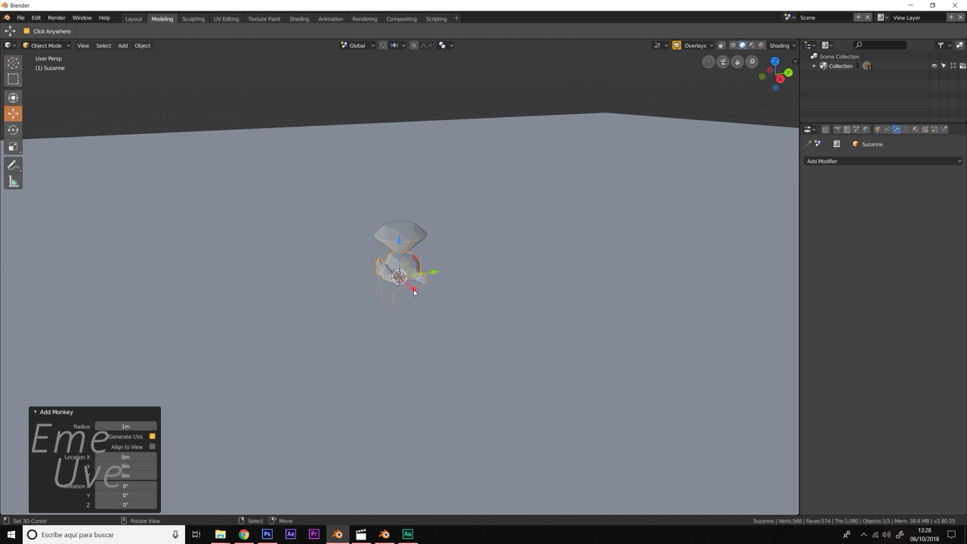
{"action": "left_click_drag", "start_coordinate": [414, 291], "coordinate": [400, 274]}
{"action": "left_click_drag", "start_coordinate": [382, 227], "coordinate": [370, 192]}
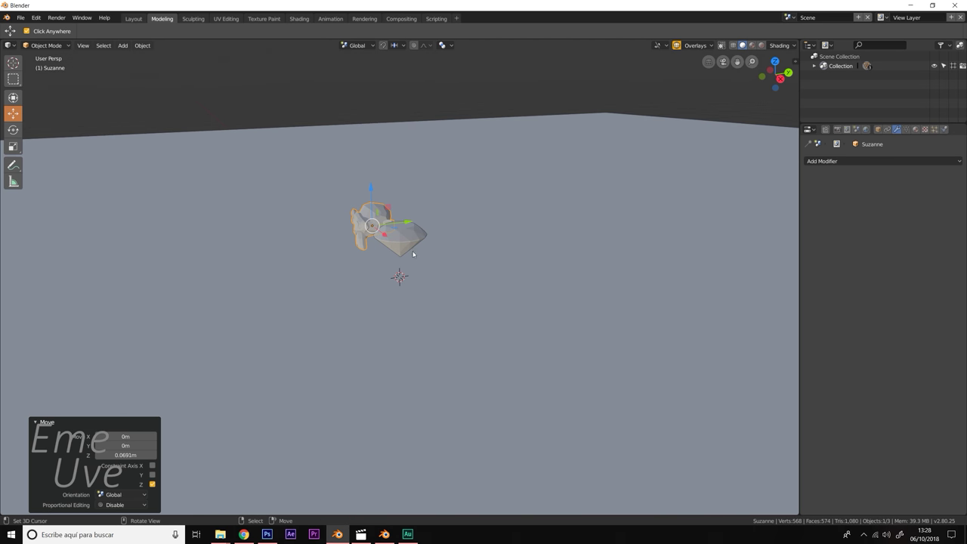
Rotate the monkey 99.6° about Z, reselect the diamond and switch to Layout.
{"action": "key", "text": "ctrl+grave"}
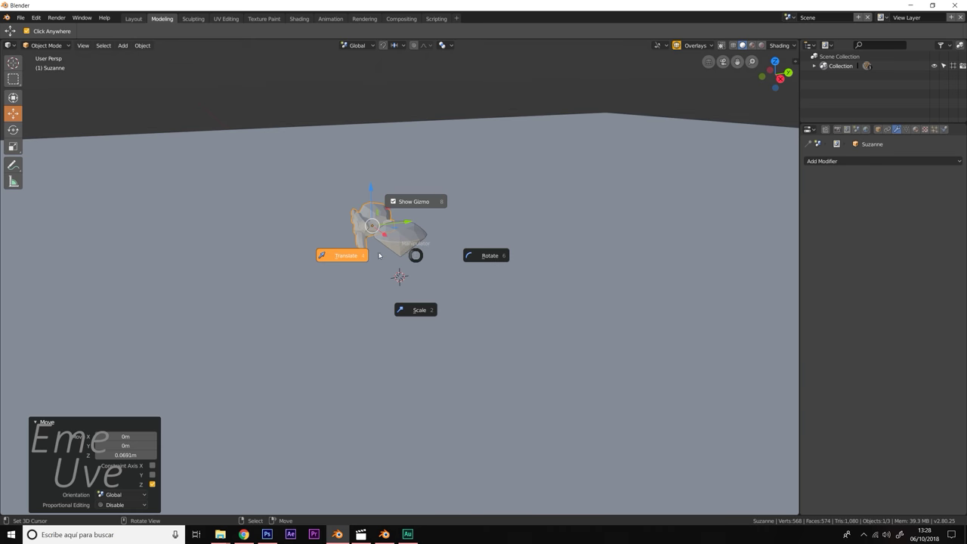
{"action": "left_click_drag", "start_coordinate": [395, 236], "coordinate": [381, 219]}
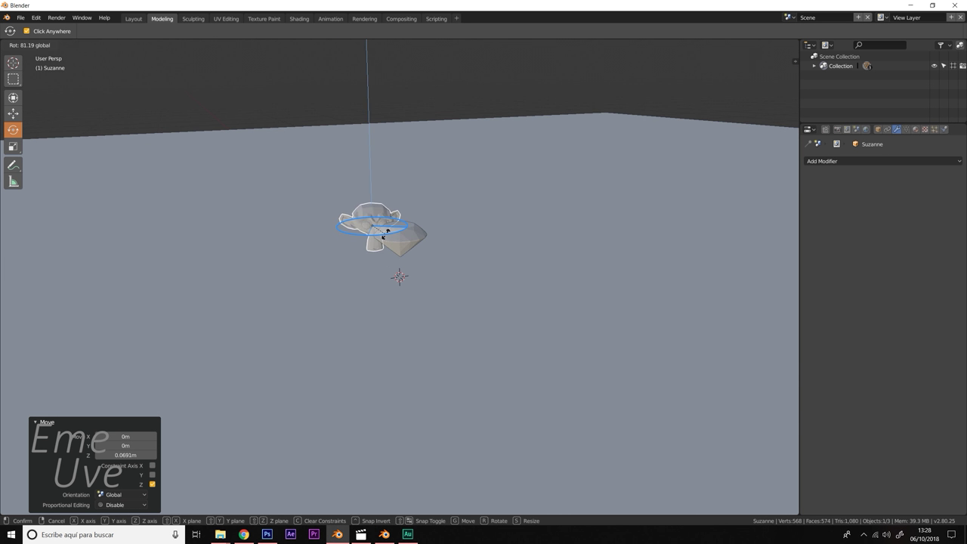
{"action": "mouse_move", "coordinate": [400, 241]}
{"action": "middle_mouse_down"}
{"action": "mouse_move", "coordinate": [417, 261]}
{"action": "mouse_move", "coordinate": [410, 248]}
{"action": "mouse_move", "coordinate": [435, 243]}
{"action": "mouse_move", "coordinate": [426, 234]}
{"action": "middle_mouse_up"}
{"action": "left_click", "coordinate": [476, 185]}
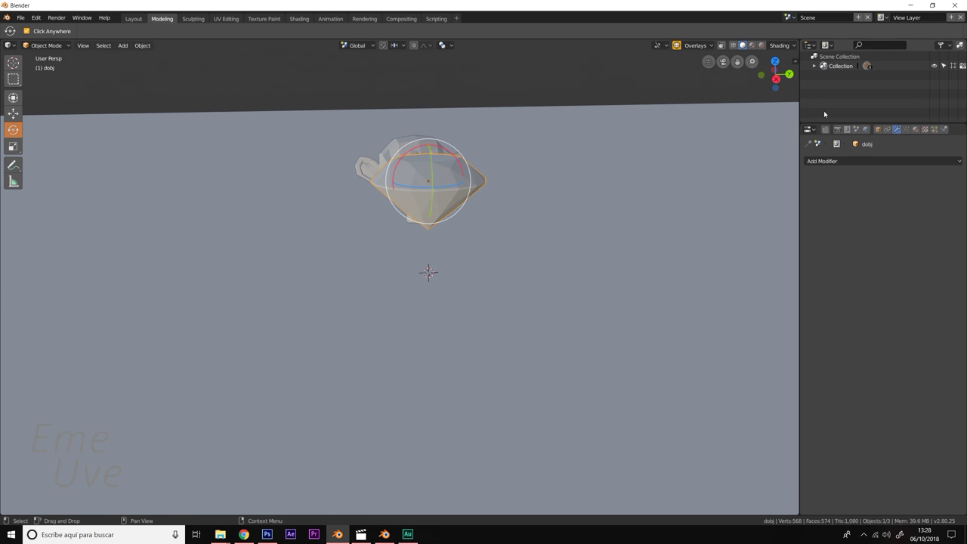
{"action": "left_click", "coordinate": [133, 19]}
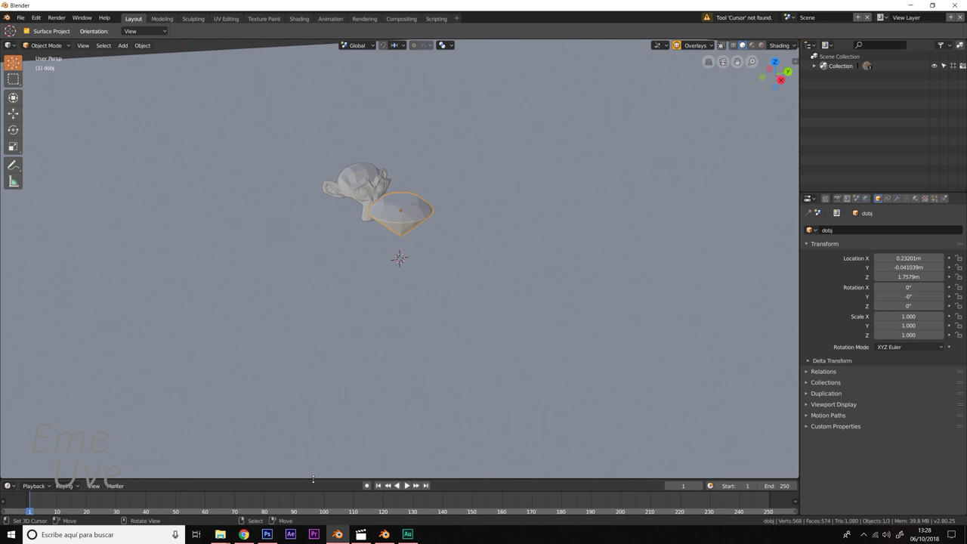
Make the timeline area taller and show the diamond's Material properties.
{"action": "left_click_drag", "start_coordinate": [314, 478], "coordinate": [15, 355]}
{"action": "left_click", "coordinate": [9, 363]}
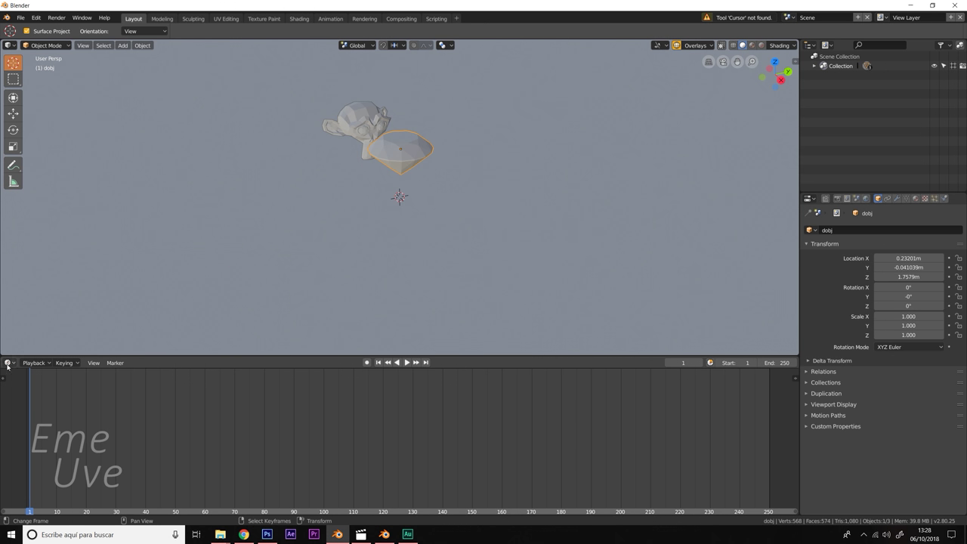
{"action": "left_click", "coordinate": [9, 362]}
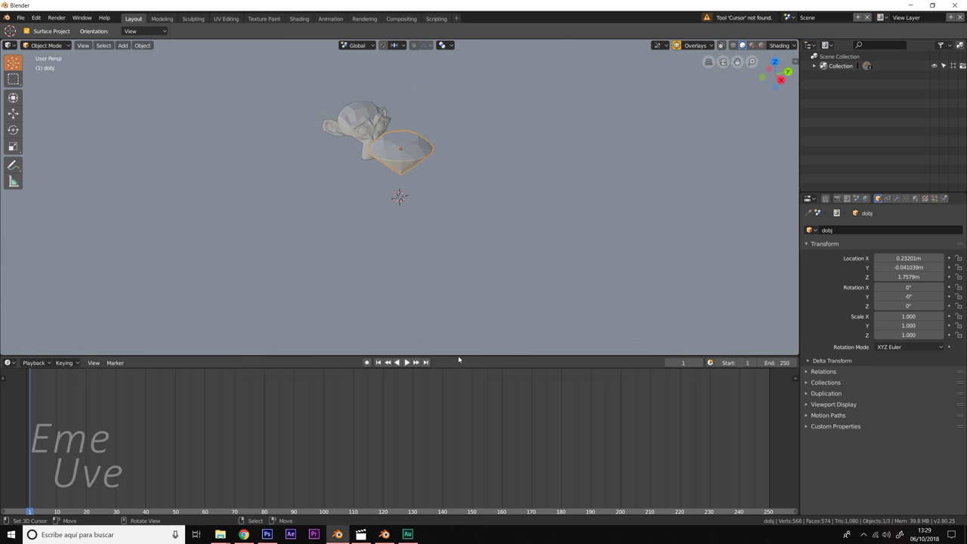
{"action": "left_click_drag", "start_coordinate": [457, 356], "coordinate": [456, 310]}
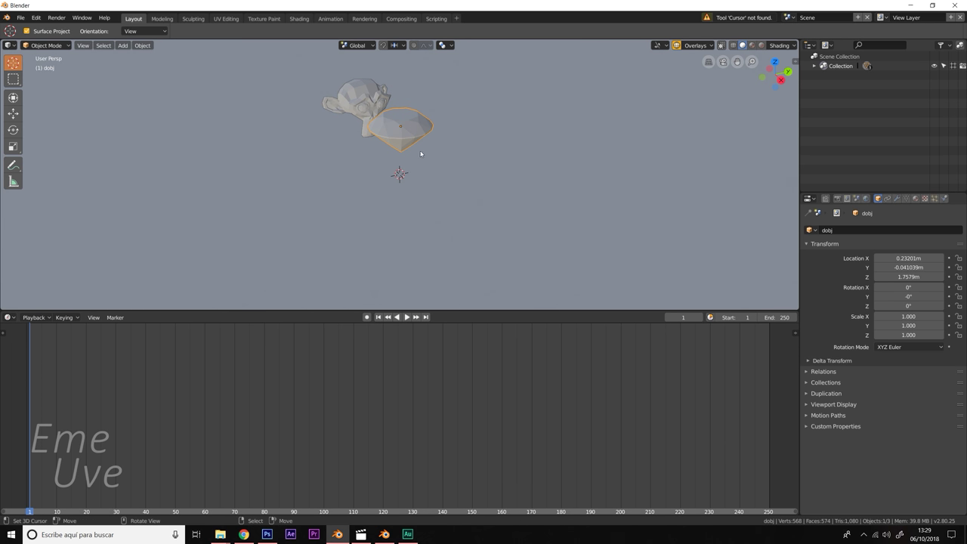
{"action": "left_click", "coordinate": [915, 198]}
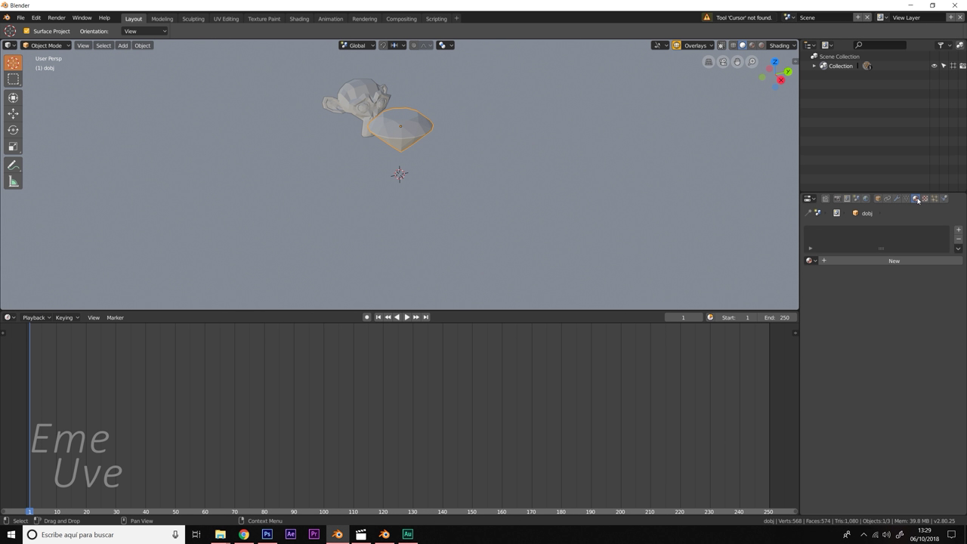
Create Material.001 and show its Principled BSDF and Material Output in a Shader Editor.
{"action": "left_click", "coordinate": [899, 259]}
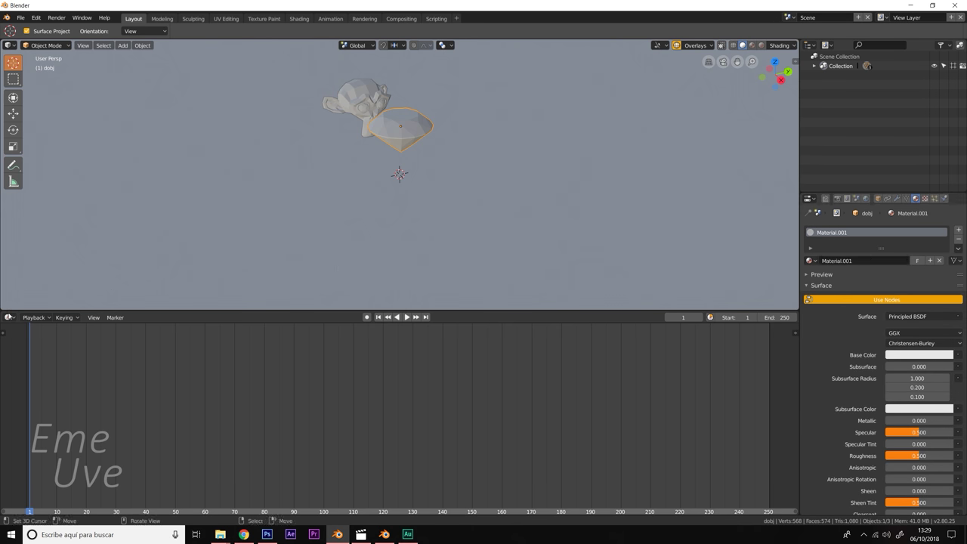
{"action": "left_click", "coordinate": [9, 317]}
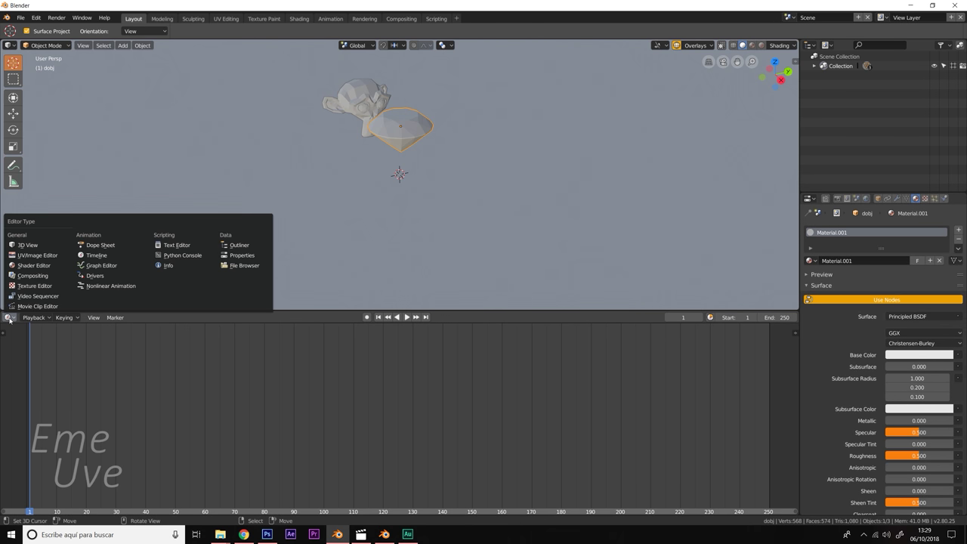
{"action": "left_click", "coordinate": [25, 273]}
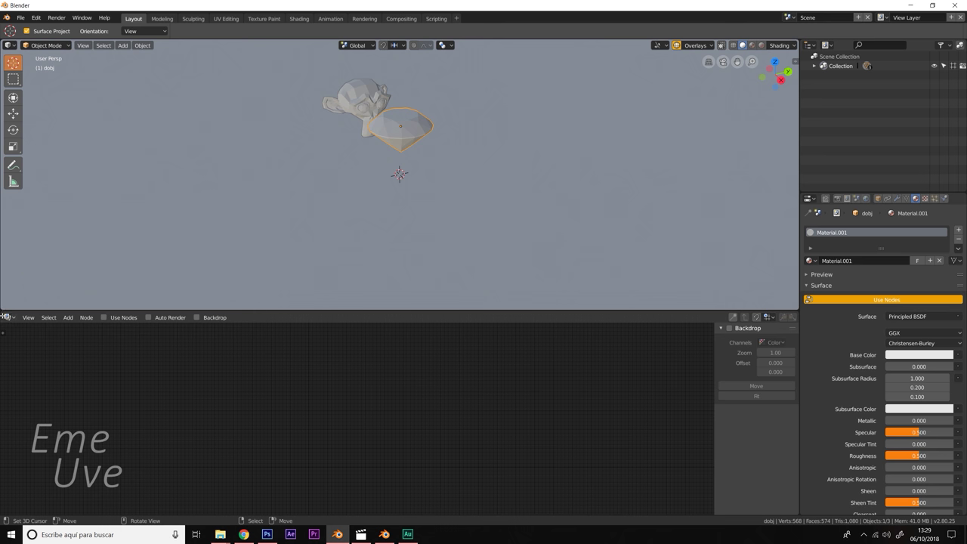
{"action": "left_click", "coordinate": [7, 317]}
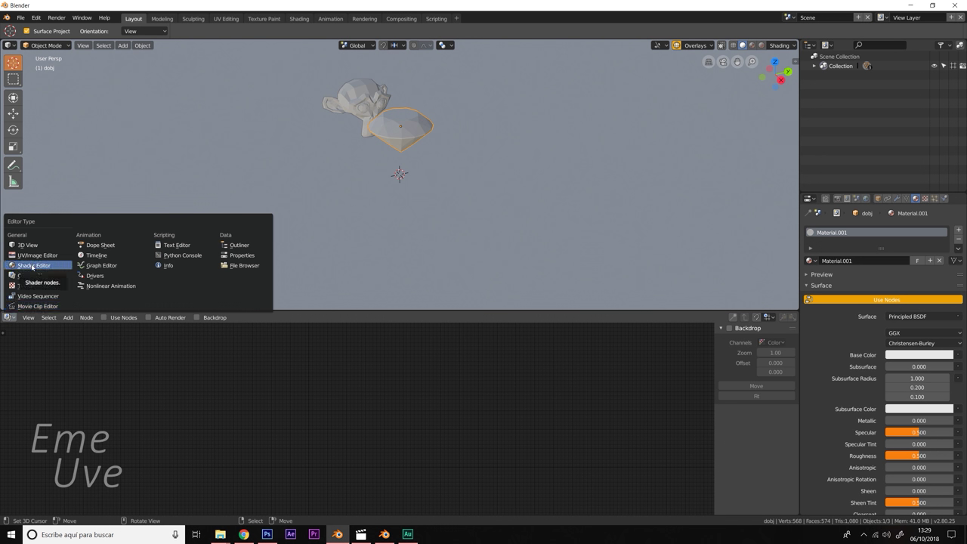
{"action": "left_click", "coordinate": [32, 266]}
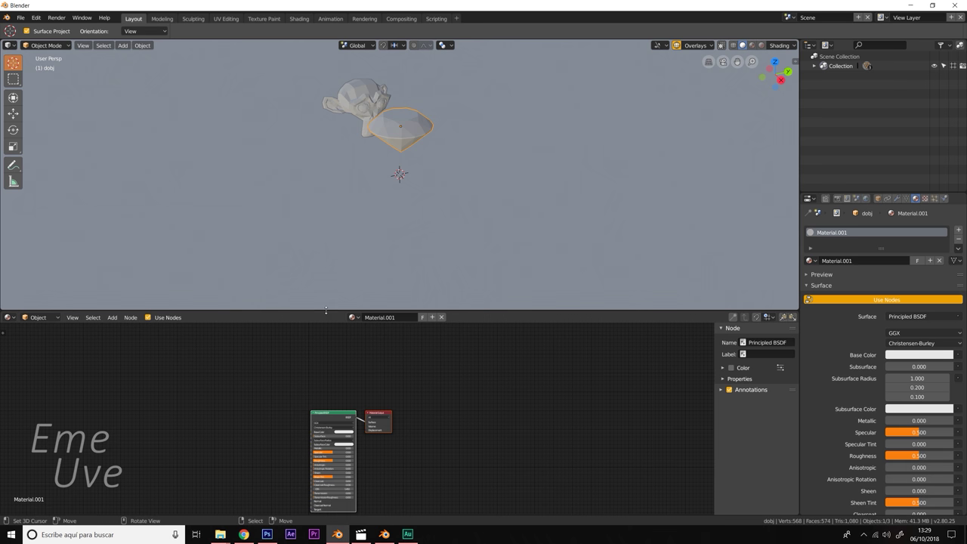
{"action": "key", "text": "Home"}
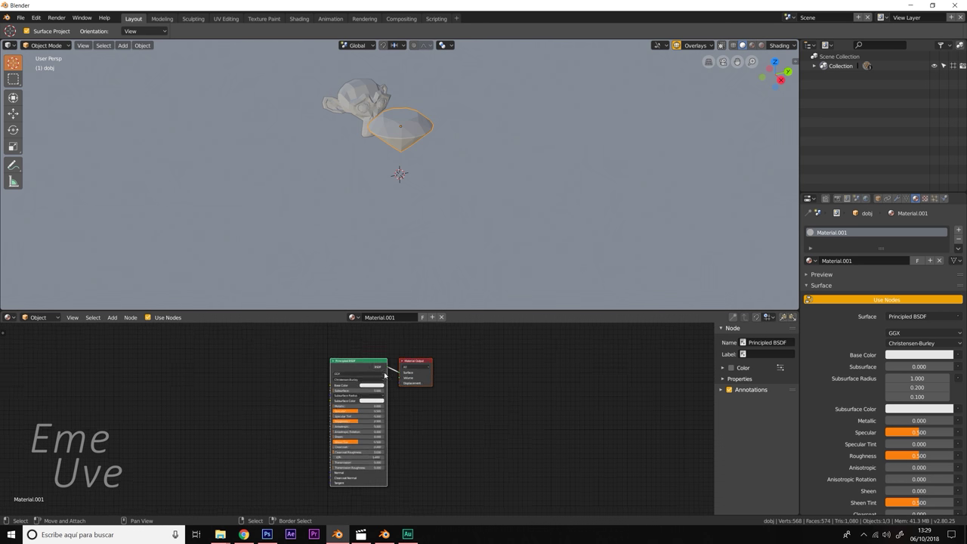
Enlarge the Shader Editor, center the diamond, and use Rendered viewport shading.
{"action": "left_click_drag", "start_coordinate": [434, 310], "coordinate": [435, 227]}
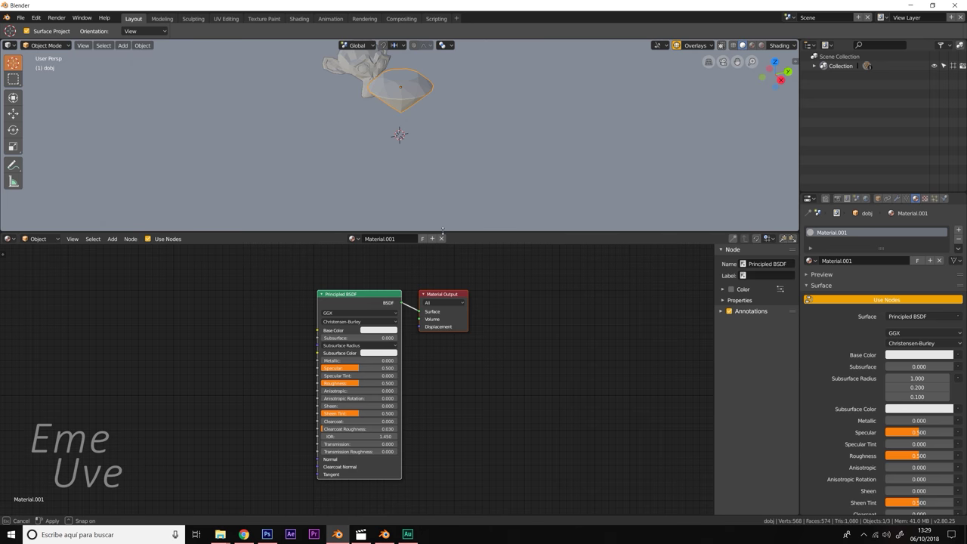
{"action": "right_click", "coordinate": [449, 133]}
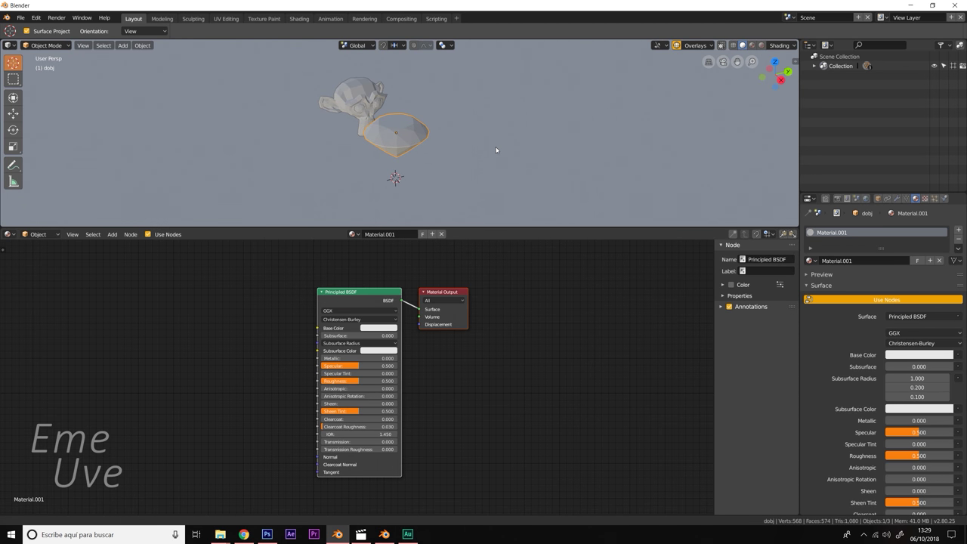
{"action": "middle_click_drag", "start_coordinate": [513, 111], "coordinate": [481, 138]}
{"action": "scroll", "coordinate": [443, 133], "scroll_direction": "up", "scroll_amount": 2}
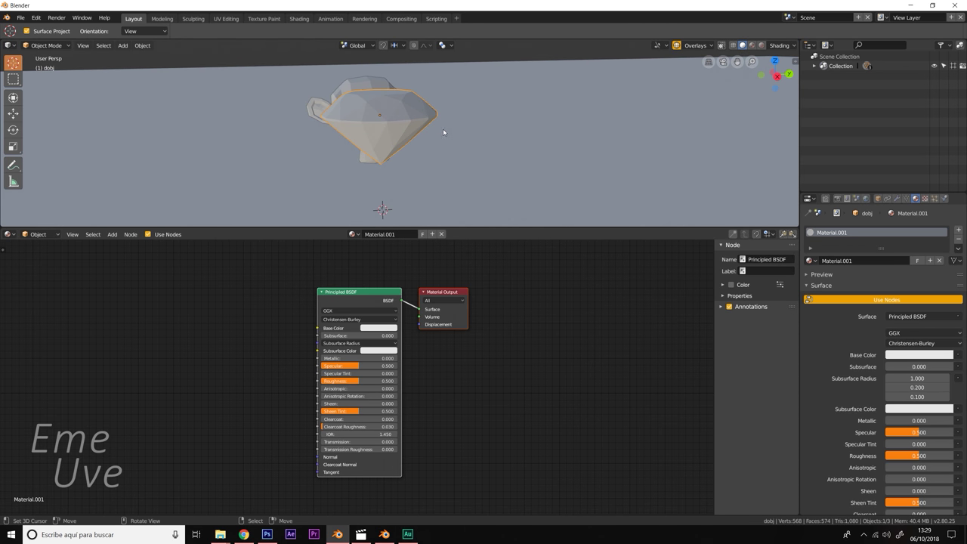
{"action": "left_click", "coordinate": [761, 45]}
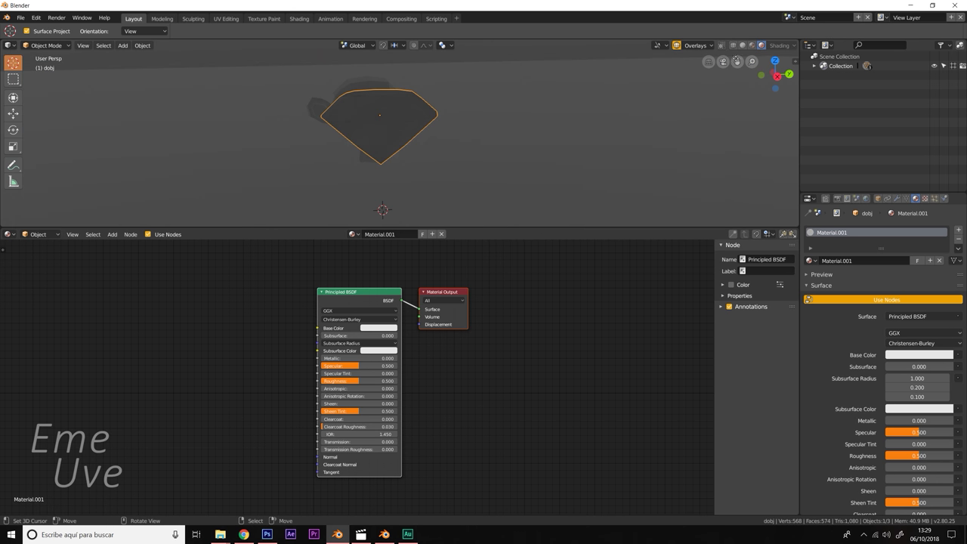
Add a Sun lamp with energy 10 and view the lit diamond in Rendered shading.
{"action": "key", "text": "shift+a"}
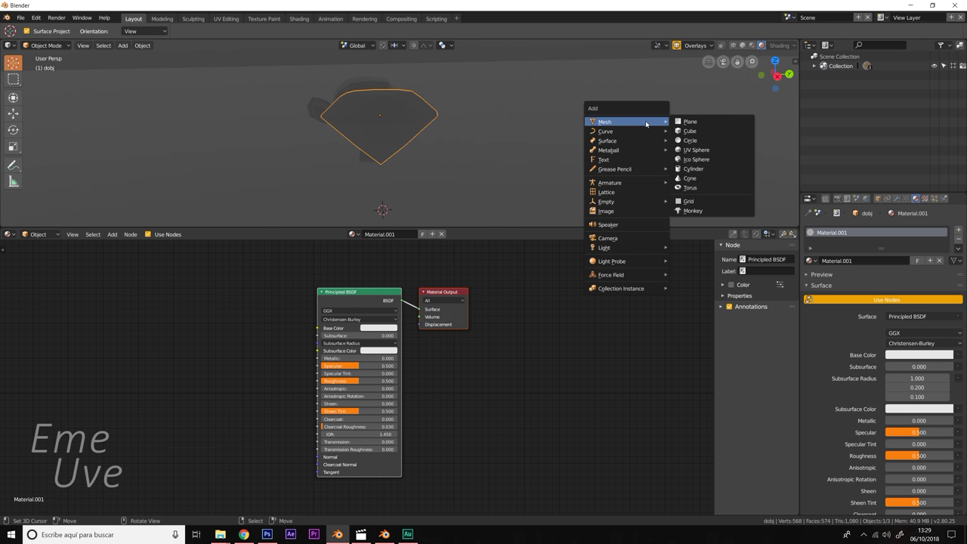
{"action": "mouse_move", "coordinate": [626, 248]}
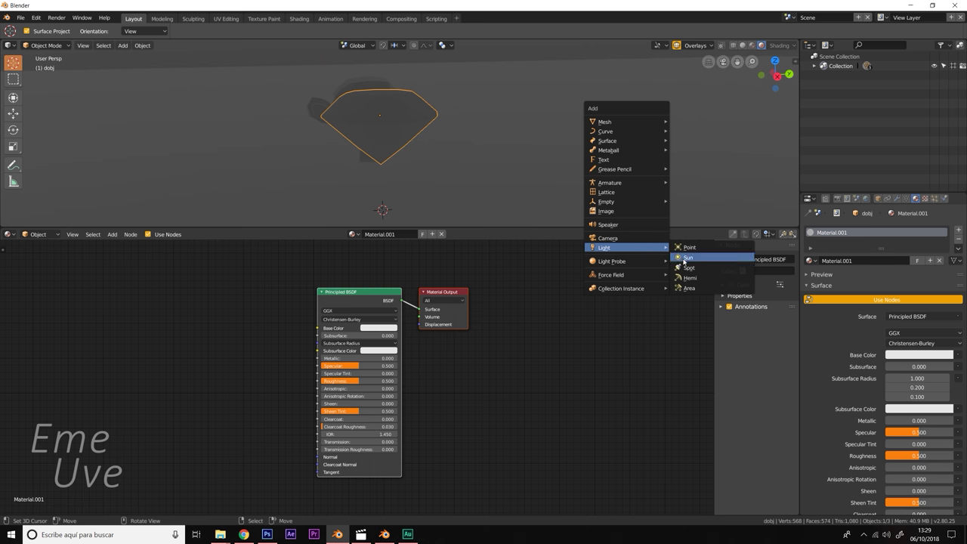
{"action": "left_click", "coordinate": [684, 257]}
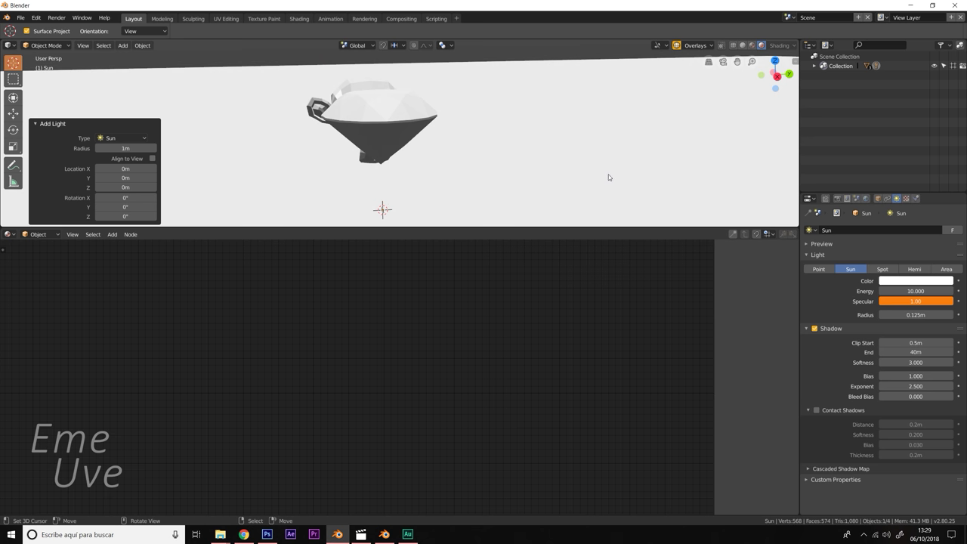
{"action": "left_click", "coordinate": [752, 46]}
{"action": "left_click", "coordinate": [761, 45]}
{"action": "left_click", "coordinate": [390, 135]}
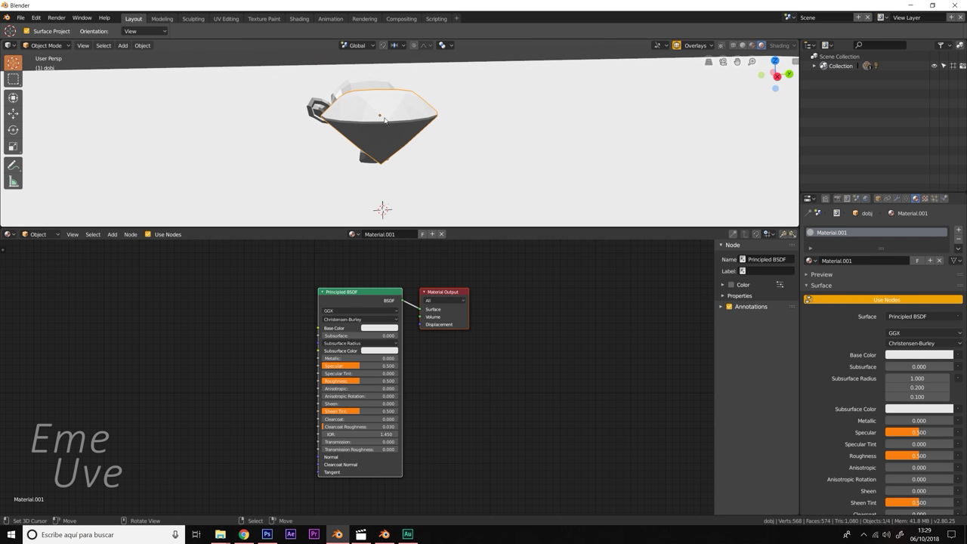
{"action": "scroll", "coordinate": [400, 145], "scroll_direction": "up", "scroll_amount": 2}
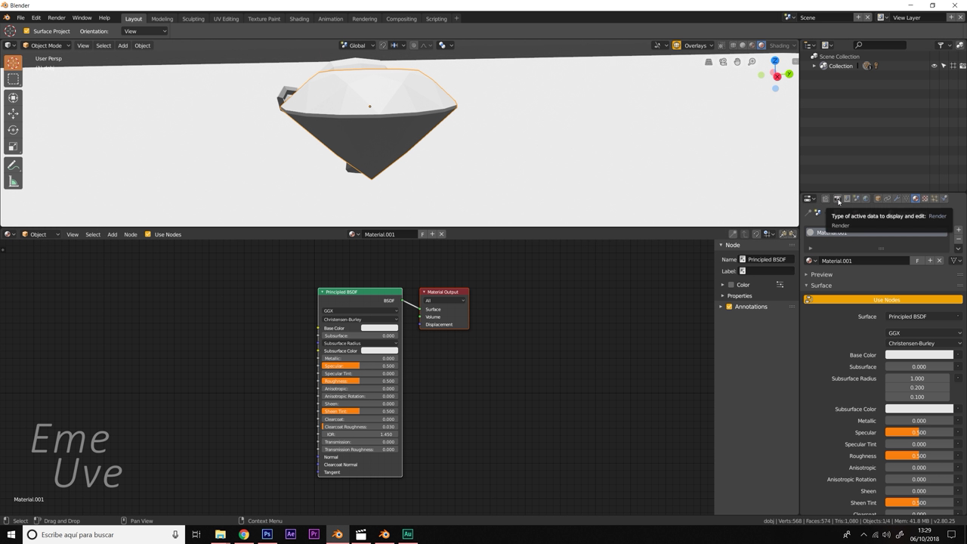
Enable Screen Space Reflections with Refraction ticked in the Render Properties.
{"action": "left_click", "coordinate": [837, 199]}
{"action": "scroll", "coordinate": [862, 451], "scroll_direction": "down", "scroll_amount": 2}
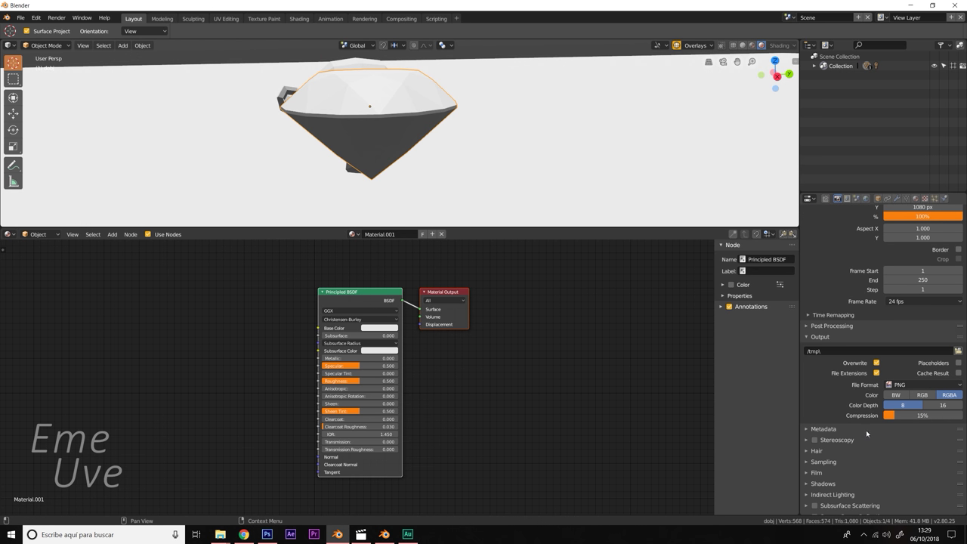
{"action": "scroll", "coordinate": [865, 430], "scroll_direction": "down", "scroll_amount": 2}
{"action": "scroll", "coordinate": [866, 433], "scroll_direction": "down", "scroll_amount": 1}
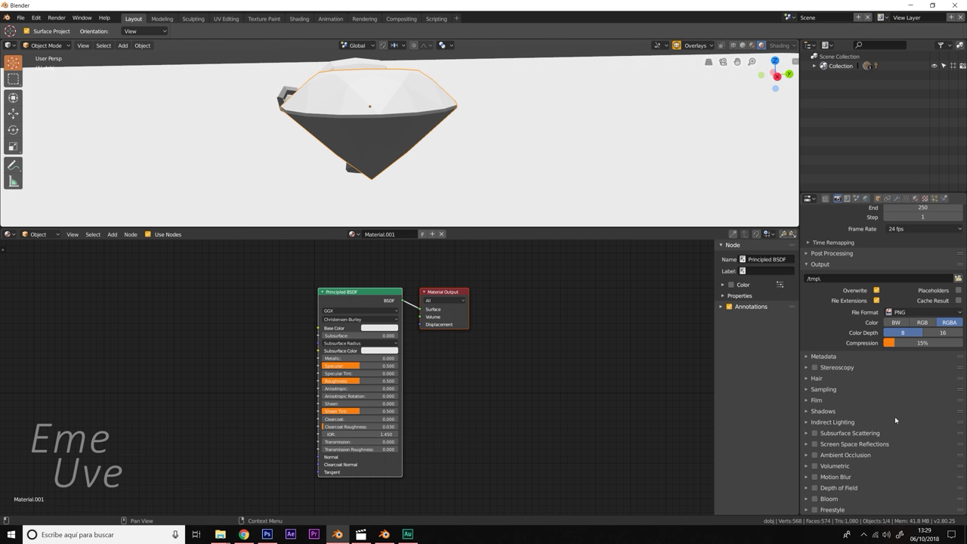
{"action": "left_click", "coordinate": [813, 444]}
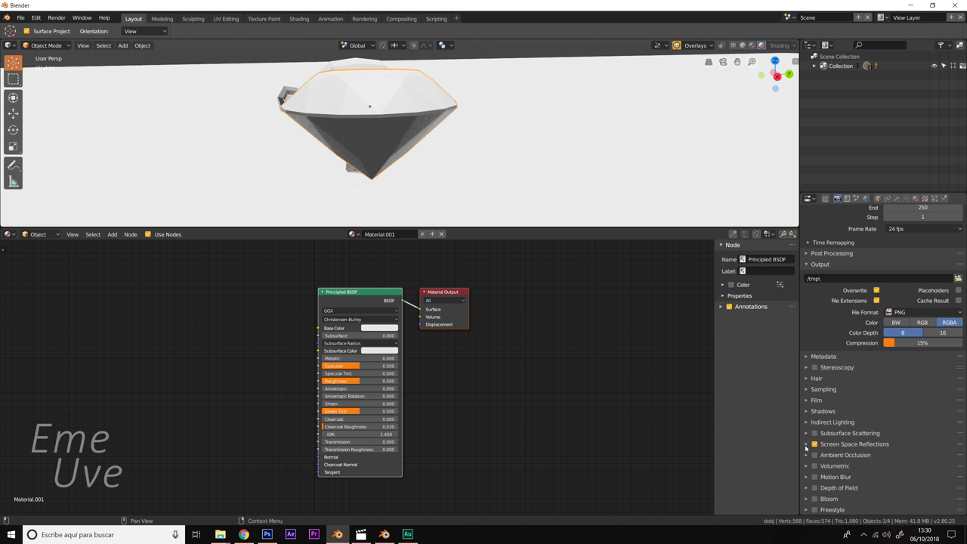
{"action": "left_click", "coordinate": [806, 444]}
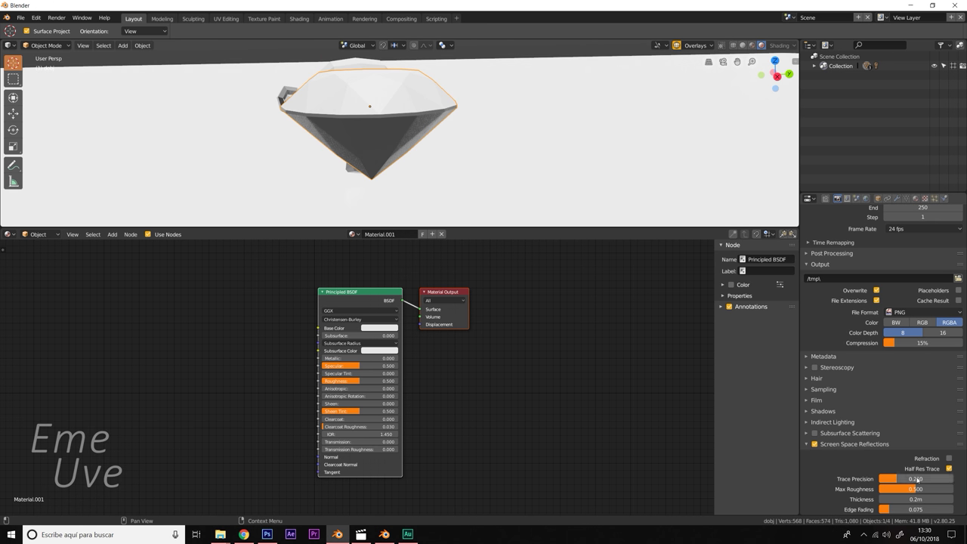
{"action": "left_click", "coordinate": [949, 458]}
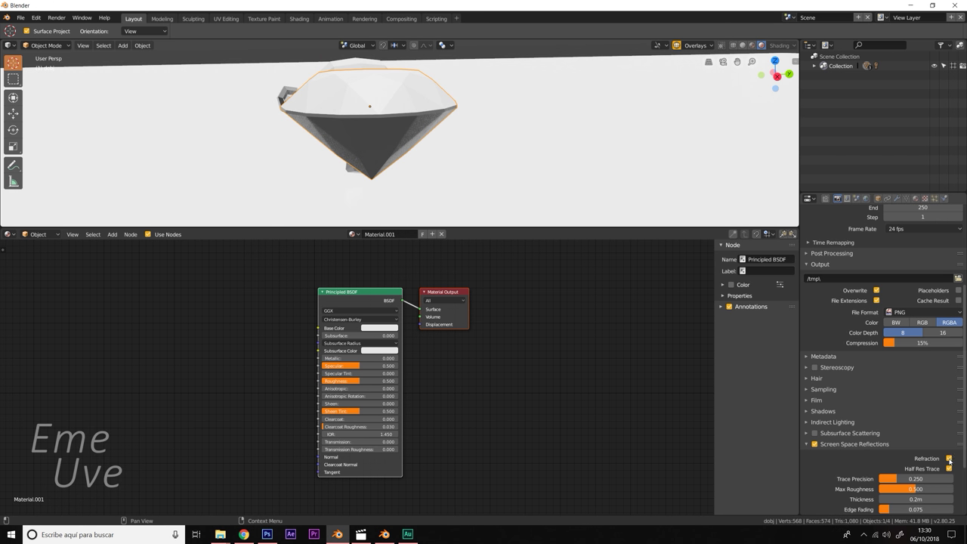
{"action": "scroll", "coordinate": [345, 446], "scroll_direction": "up", "scroll_amount": 1}
{"action": "scroll", "coordinate": [344, 447], "scroll_direction": "up", "scroll_amount": 1}
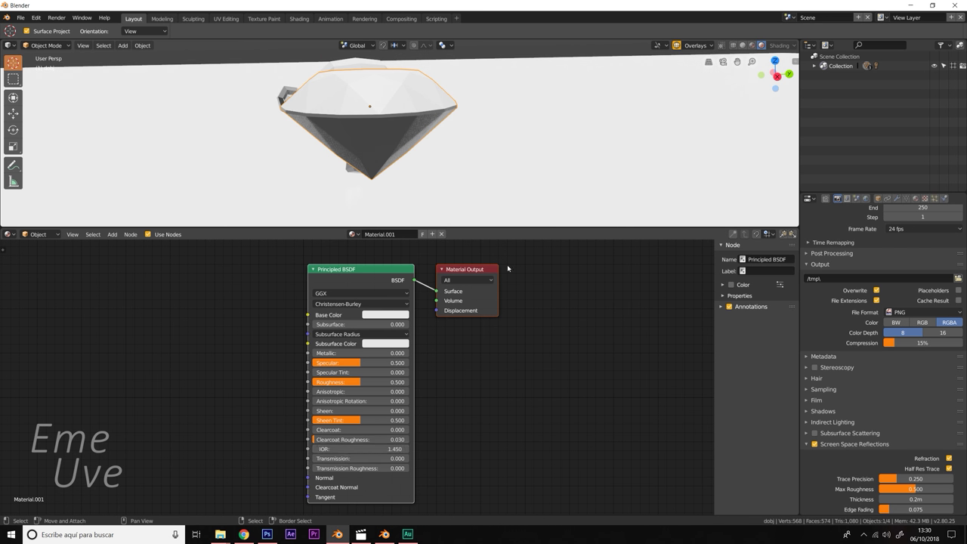
{"action": "double_click", "coordinate": [396, 234]}
Rename the material Diamante with Transmission 1.000 and Roughness 0.
{"action": "type", "text": "Diamante"}
{"action": "key", "text": "Return"}
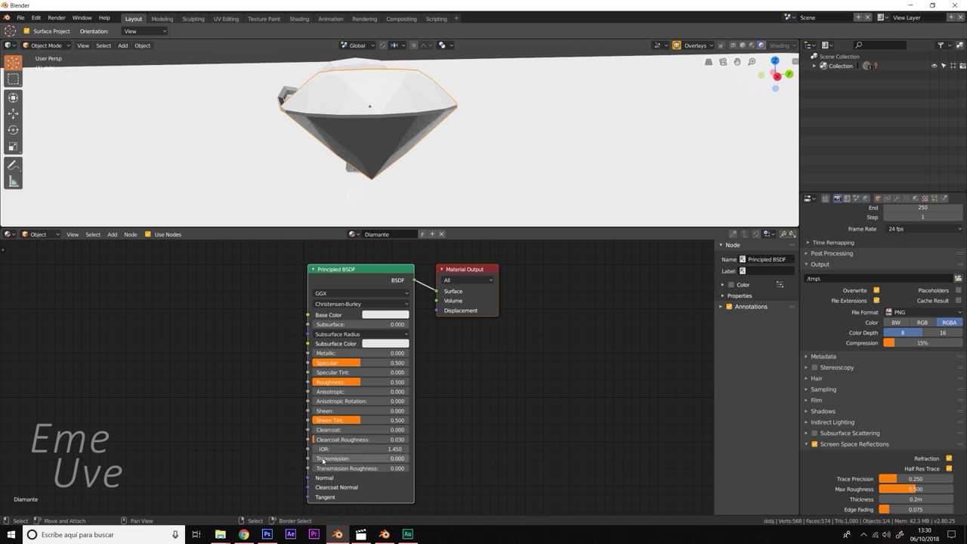
{"action": "scroll", "coordinate": [336, 459], "scroll_direction": "up", "scroll_amount": 1}
{"action": "scroll", "coordinate": [344, 456], "scroll_direction": "up", "scroll_amount": 1}
{"action": "scroll", "coordinate": [354, 456], "scroll_direction": "up", "scroll_amount": 1}
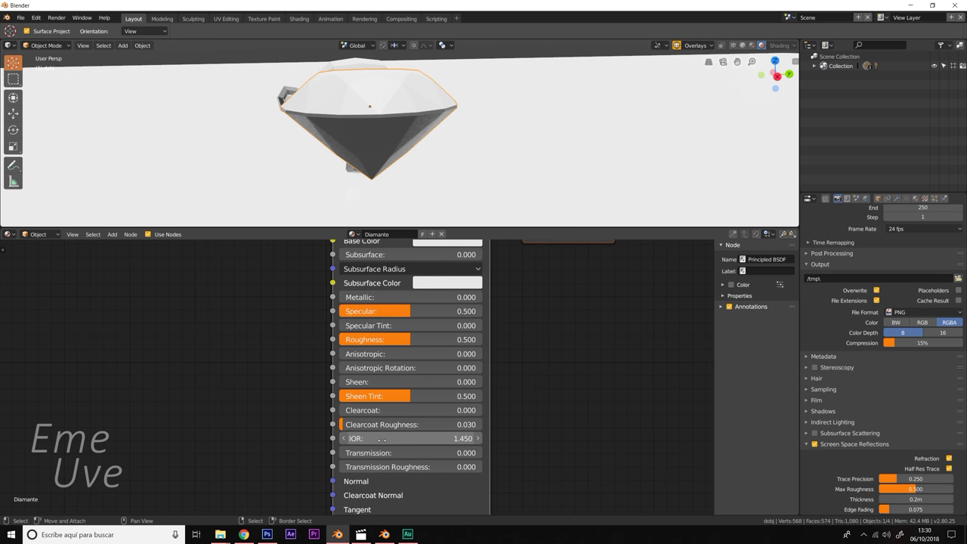
{"action": "left_click_drag", "start_coordinate": [360, 455], "coordinate": [483, 455]}
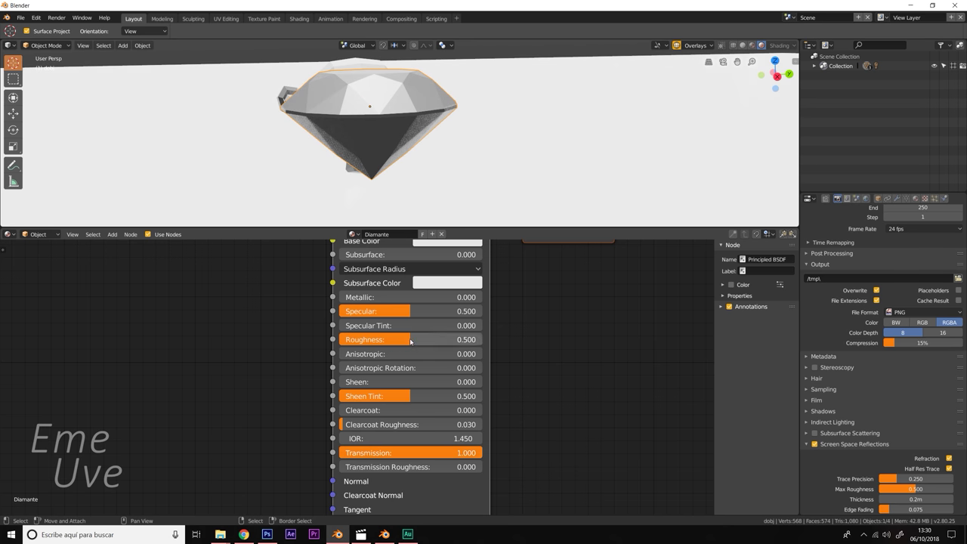
{"action": "left_click_drag", "start_coordinate": [410, 341], "coordinate": [340, 342]}
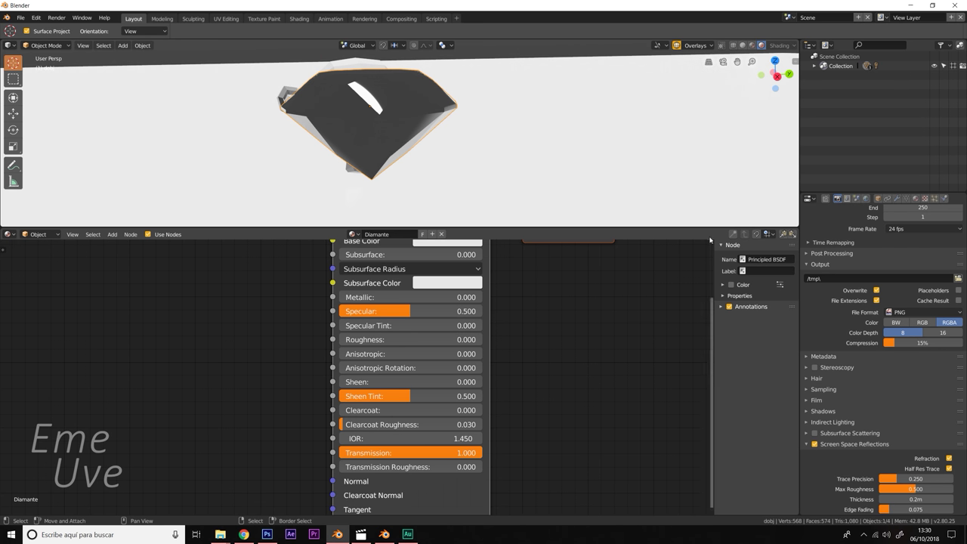
Inspect the glass diamond and monkey in Material Preview, then return to Solid shading.
{"action": "middle_click_drag", "start_coordinate": [447, 155], "coordinate": [506, 189]}
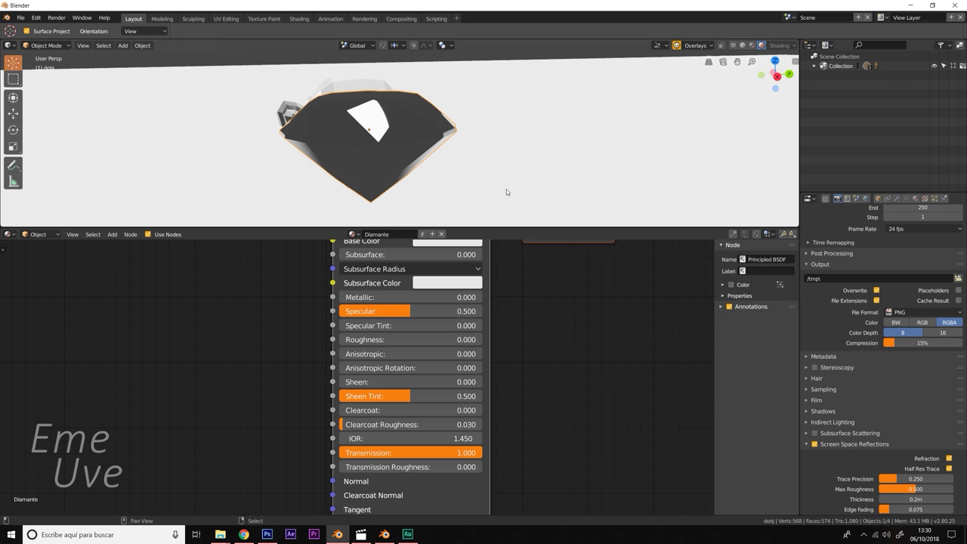
{"action": "left_click", "coordinate": [752, 47]}
{"action": "mouse_move", "coordinate": [528, 146]}
{"action": "middle_mouse_down"}
{"action": "mouse_move", "coordinate": [577, 142]}
{"action": "mouse_move", "coordinate": [551, 150]}
{"action": "mouse_move", "coordinate": [510, 139]}
{"action": "mouse_move", "coordinate": [545, 142]}
{"action": "mouse_move", "coordinate": [412, 173]}
{"action": "middle_mouse_up"}
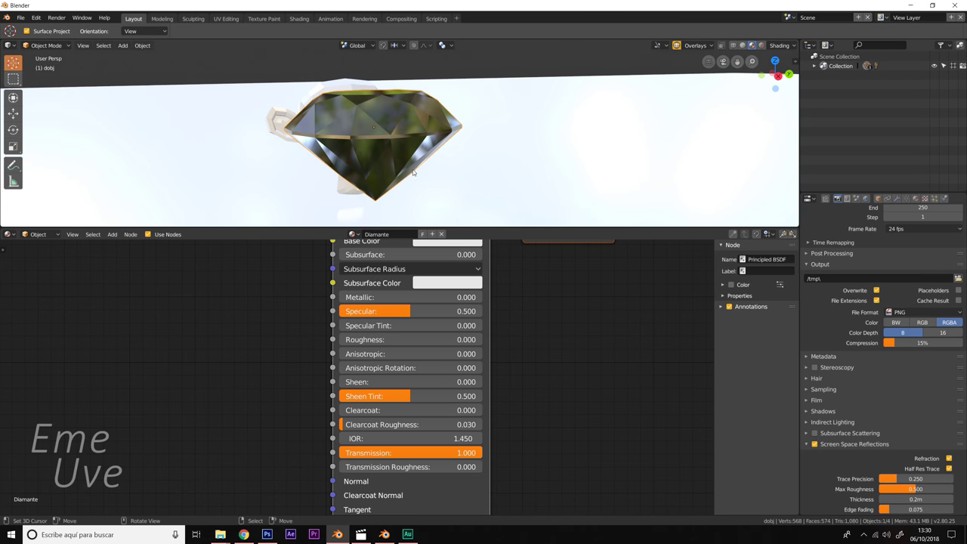
{"action": "left_click", "coordinate": [762, 47]}
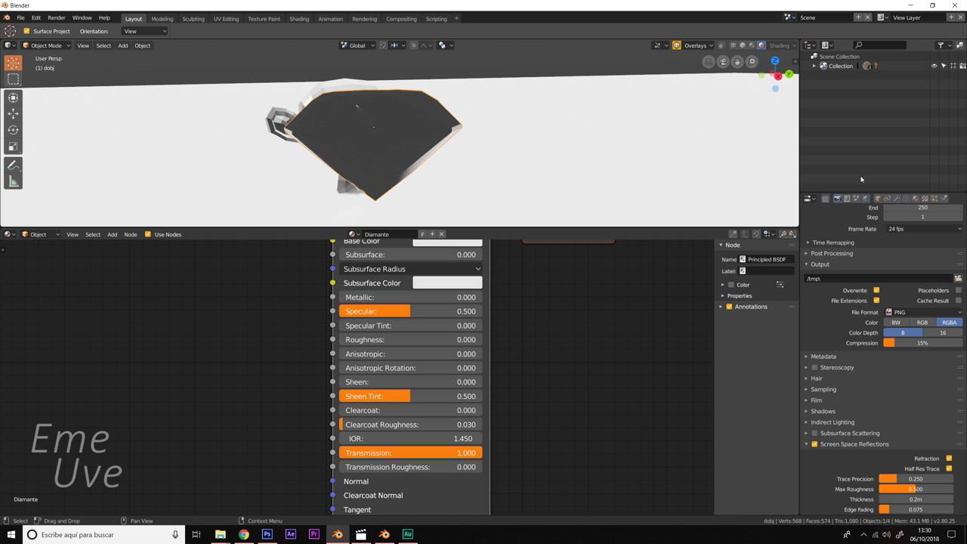
{"action": "left_click", "coordinate": [916, 198]}
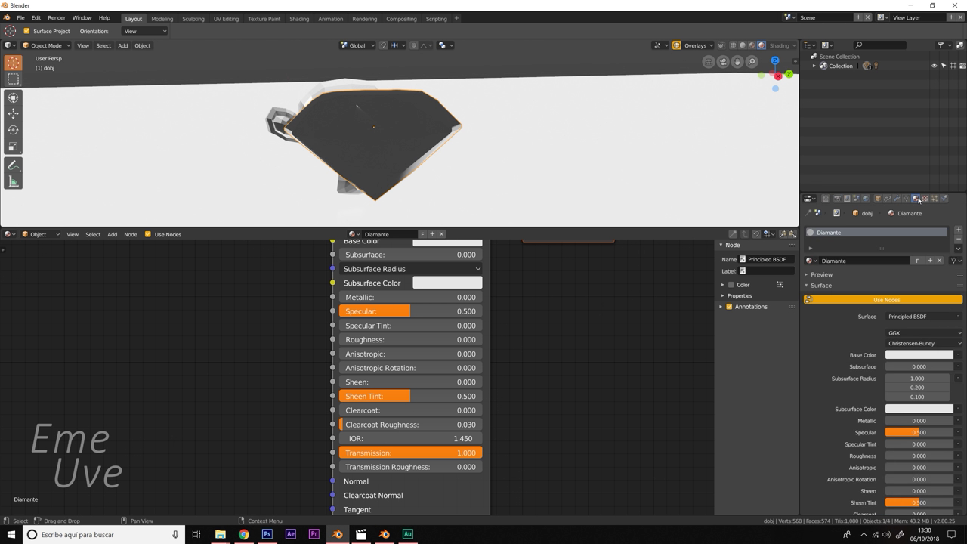
Tick Screen Space Refraction on Diamante and try depths 5m and 0.2m before resetting to 0m.
{"action": "scroll", "coordinate": [911, 352], "scroll_direction": "down", "scroll_amount": 3}
{"action": "scroll", "coordinate": [907, 352], "scroll_direction": "down", "scroll_amount": 3}
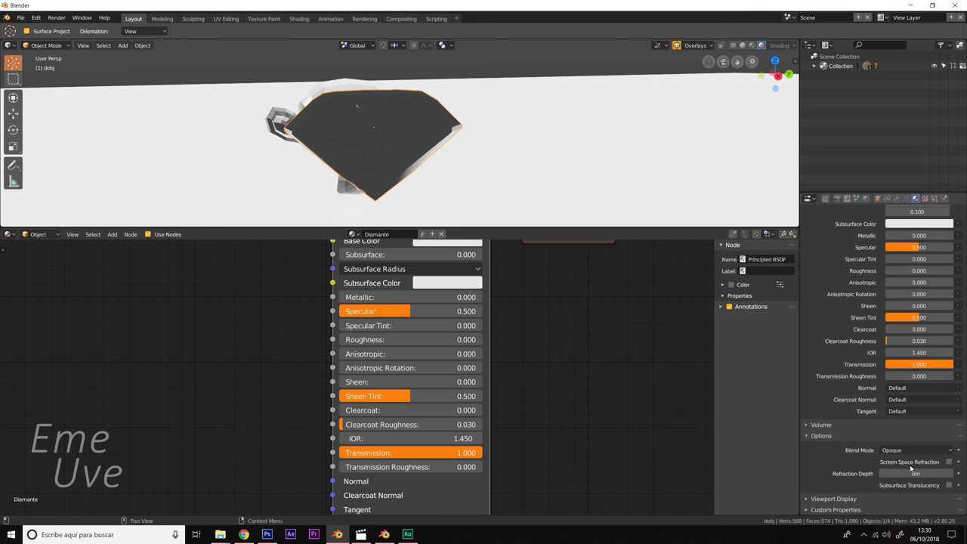
{"action": "left_click", "coordinate": [948, 462]}
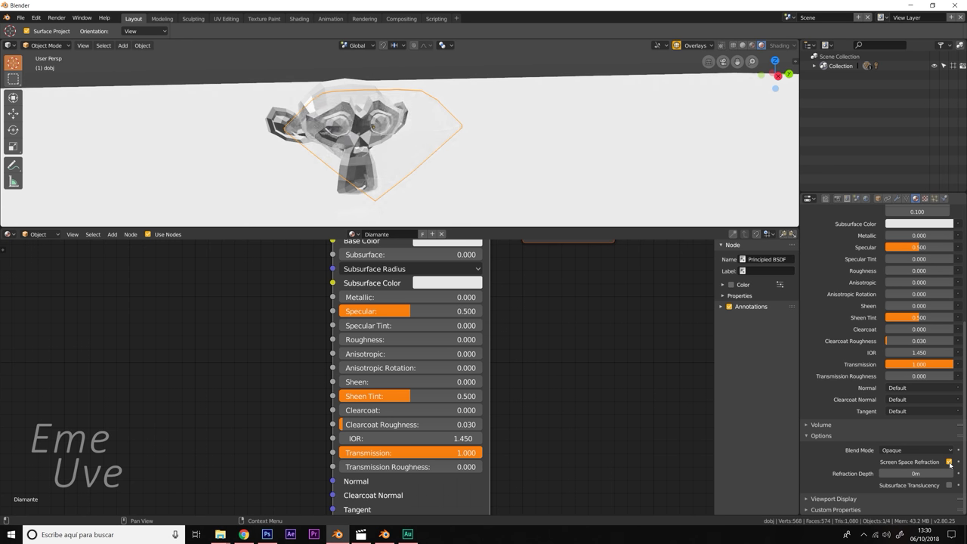
{"action": "mouse_move", "coordinate": [573, 191]}
{"action": "middle_mouse_down"}
{"action": "mouse_move", "coordinate": [500, 184]}
{"action": "mouse_move", "coordinate": [514, 181]}
{"action": "mouse_move", "coordinate": [512, 189]}
{"action": "mouse_move", "coordinate": [517, 181]}
{"action": "mouse_move", "coordinate": [512, 187]}
{"action": "middle_mouse_up"}
{"action": "middle_click_drag", "start_coordinate": [431, 133], "coordinate": [468, 136]}
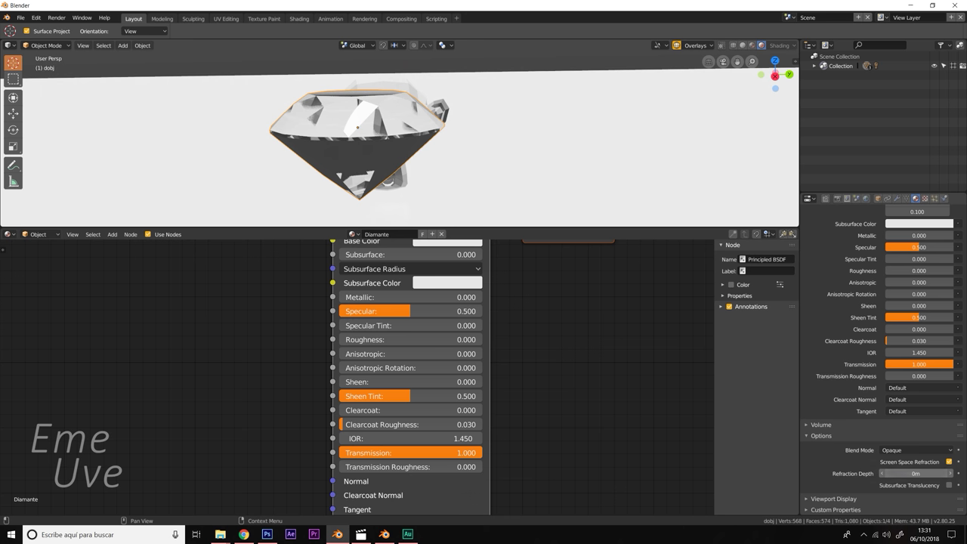
{"action": "left_click_drag", "start_coordinate": [915, 473], "coordinate": [926, 472]}
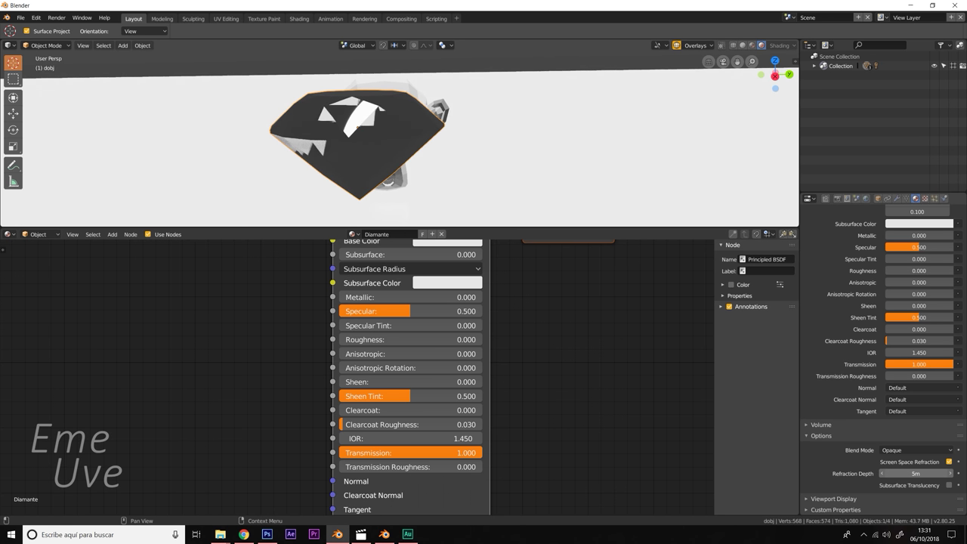
{"action": "left_click_drag", "start_coordinate": [925, 473], "coordinate": [902, 475]}
{"action": "mouse_move", "coordinate": [491, 188]}
{"action": "middle_mouse_down"}
{"action": "mouse_move", "coordinate": [543, 195]}
{"action": "mouse_move", "coordinate": [485, 151]}
{"action": "middle_mouse_up"}
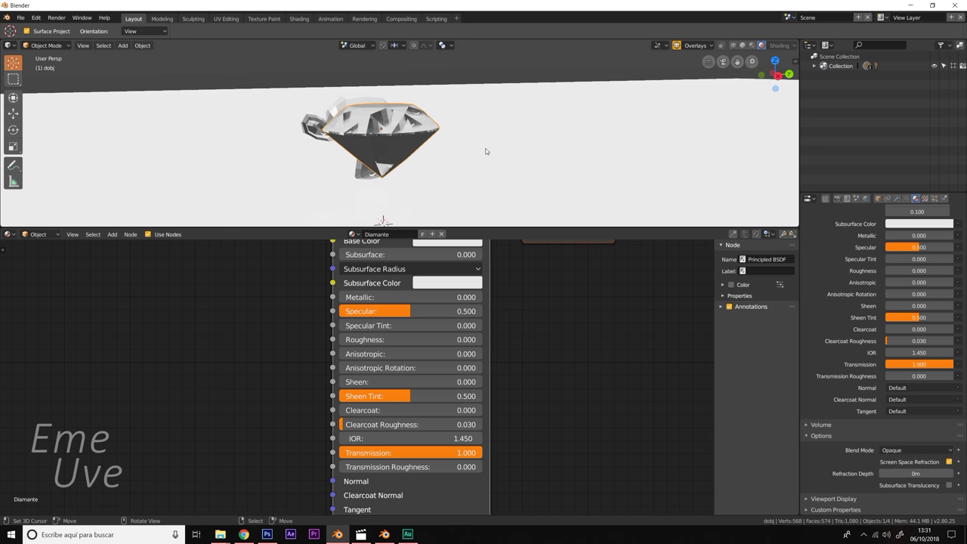
Switch to the Modeling workspace with rendered shading, back in Object Mode.
{"action": "left_click", "coordinate": [162, 18]}
{"action": "left_click", "coordinate": [760, 45]}
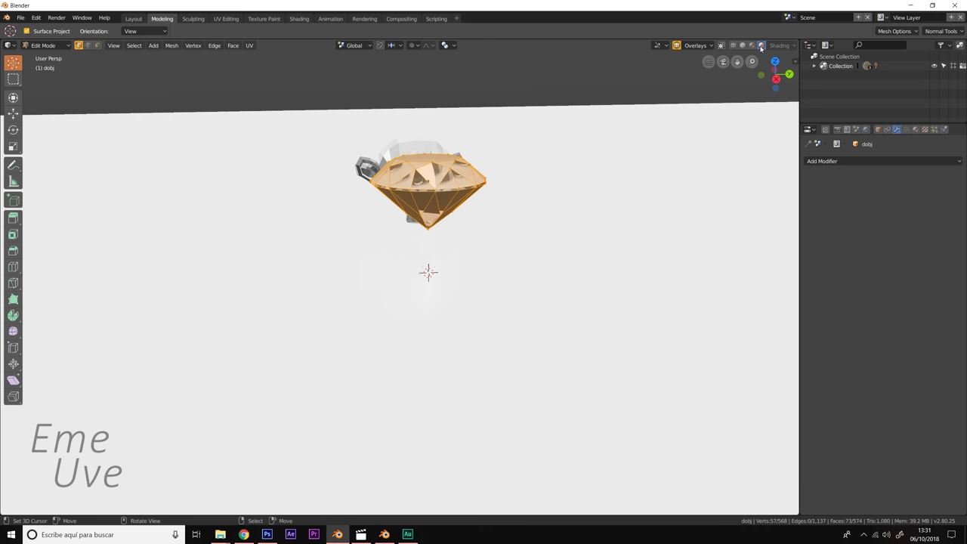
{"action": "left_click", "coordinate": [43, 45]}
{"action": "left_click", "coordinate": [45, 54]}
{"action": "mouse_move", "coordinate": [529, 241]}
{"action": "middle_mouse_down"}
{"action": "mouse_move", "coordinate": [562, 217]}
{"action": "mouse_move", "coordinate": [468, 227]}
{"action": "middle_mouse_up"}
Give Suzanne a new material with a pink base colour.
{"action": "left_click", "coordinate": [325, 174]}
{"action": "left_click", "coordinate": [923, 130]}
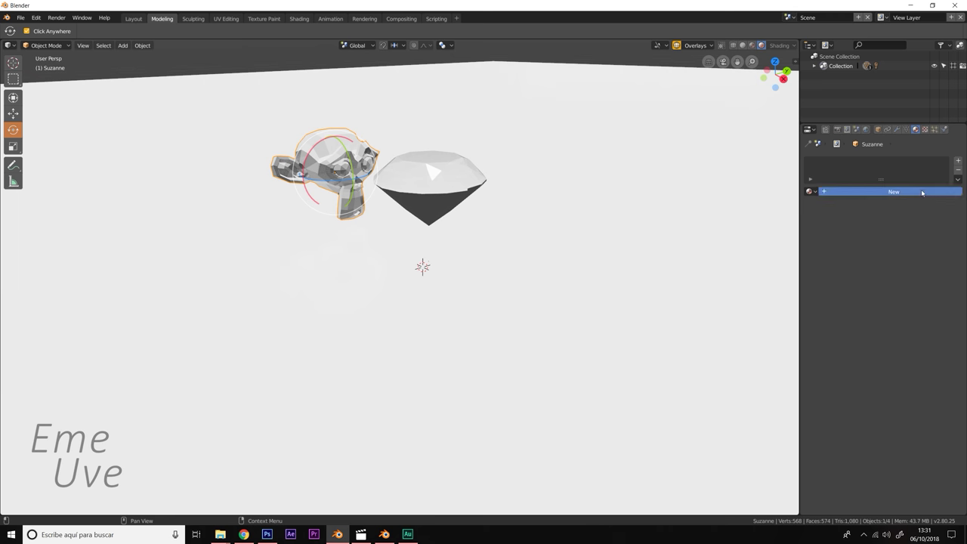
{"action": "left_click", "coordinate": [891, 191]}
{"action": "left_click", "coordinate": [939, 284]}
{"action": "left_click", "coordinate": [924, 215]}
{"action": "mouse_move", "coordinate": [598, 218]}
{"action": "middle_mouse_down"}
{"action": "mouse_move", "coordinate": [490, 201]}
{"action": "mouse_move", "coordinate": [571, 193]}
{"action": "middle_mouse_up"}
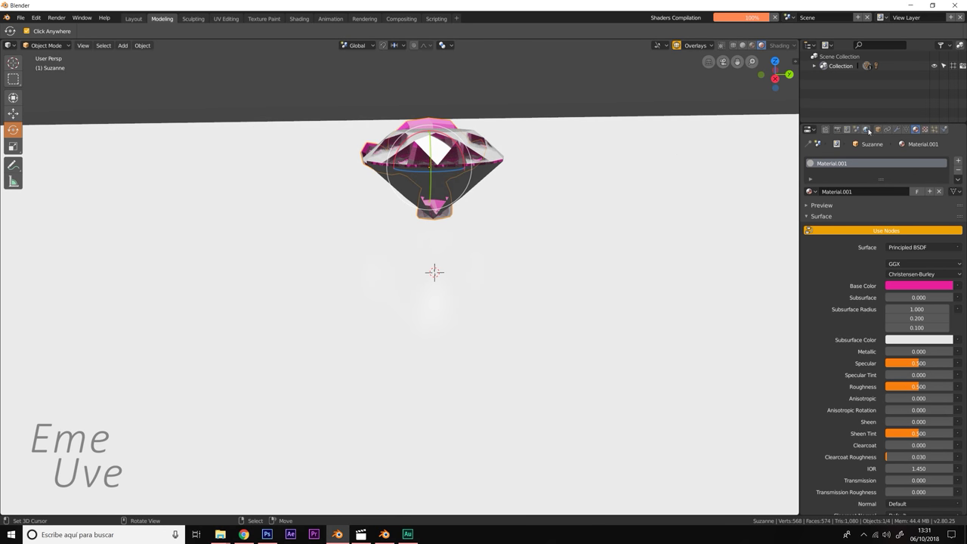
{"action": "left_click", "coordinate": [866, 130]}
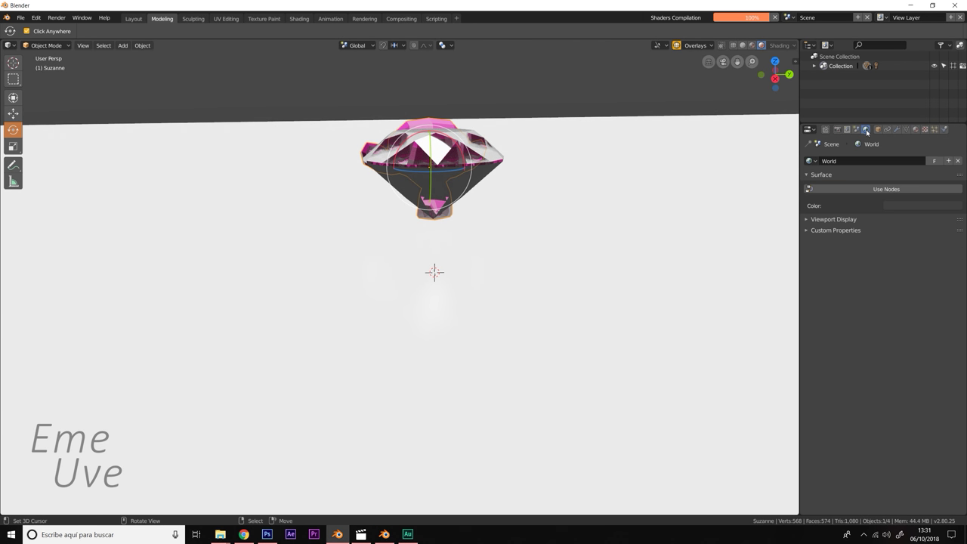
Enable world nodes and drive the background colour with a ColorRamp.
{"action": "left_click", "coordinate": [897, 190]}
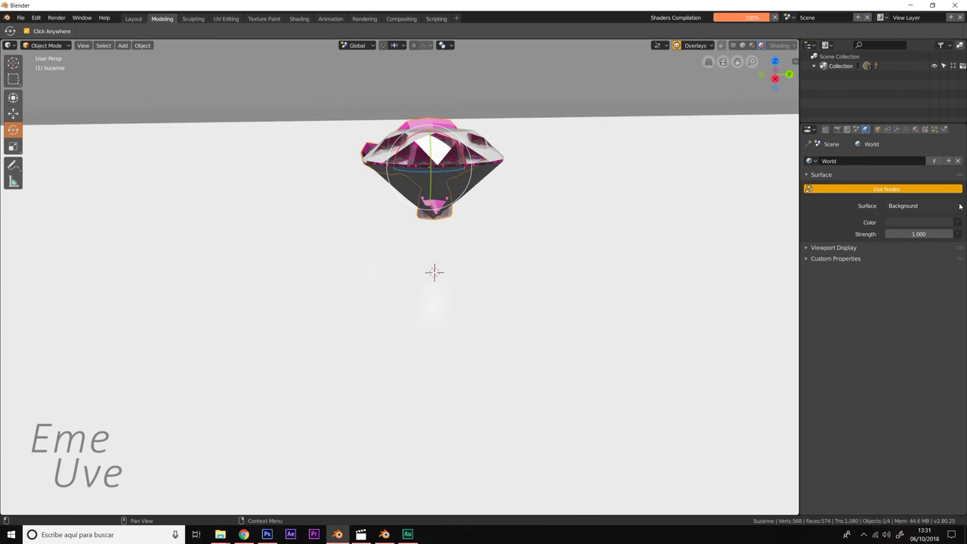
{"action": "left_click", "coordinate": [944, 206]}
{"action": "left_click", "coordinate": [951, 206]}
{"action": "left_click", "coordinate": [959, 205]}
{"action": "left_click", "coordinate": [960, 206]}
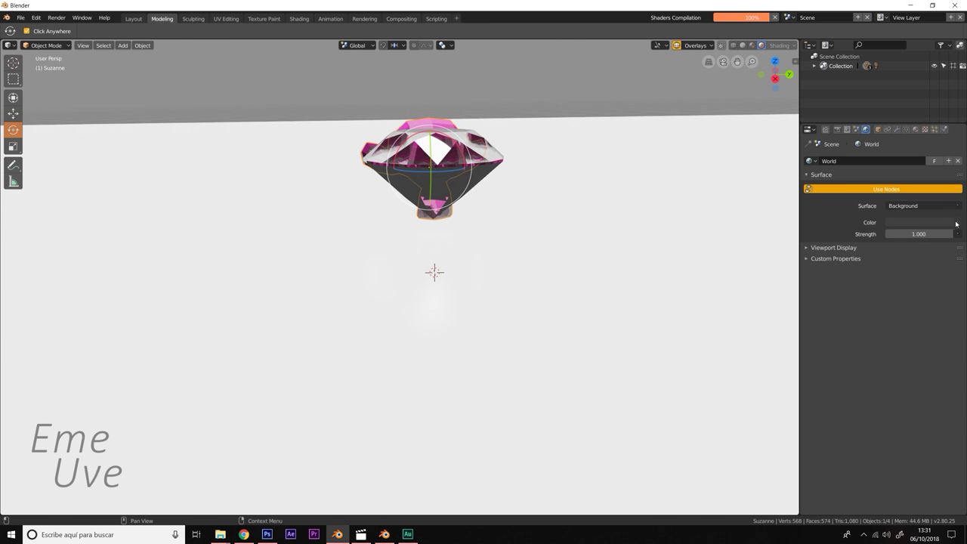
{"action": "left_click", "coordinate": [956, 223]}
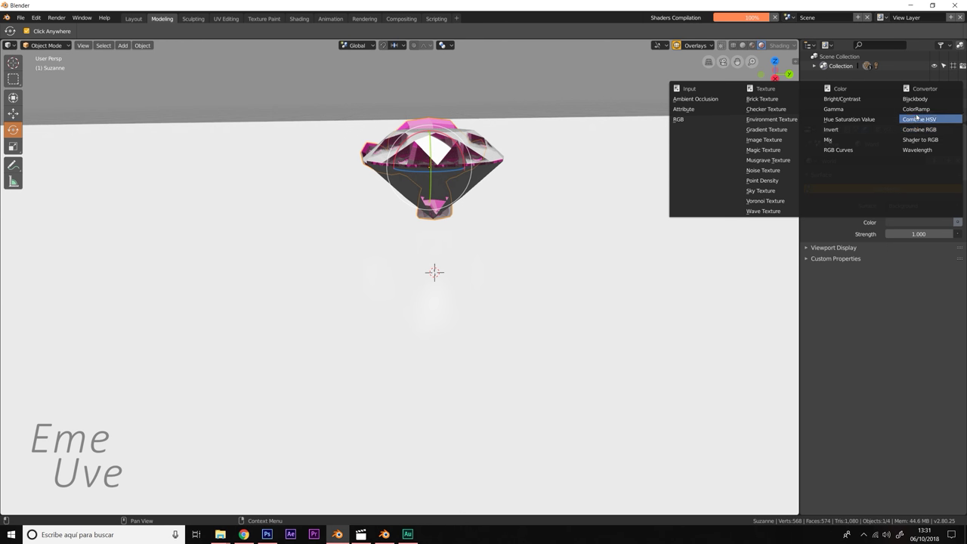
{"action": "left_click", "coordinate": [917, 110]}
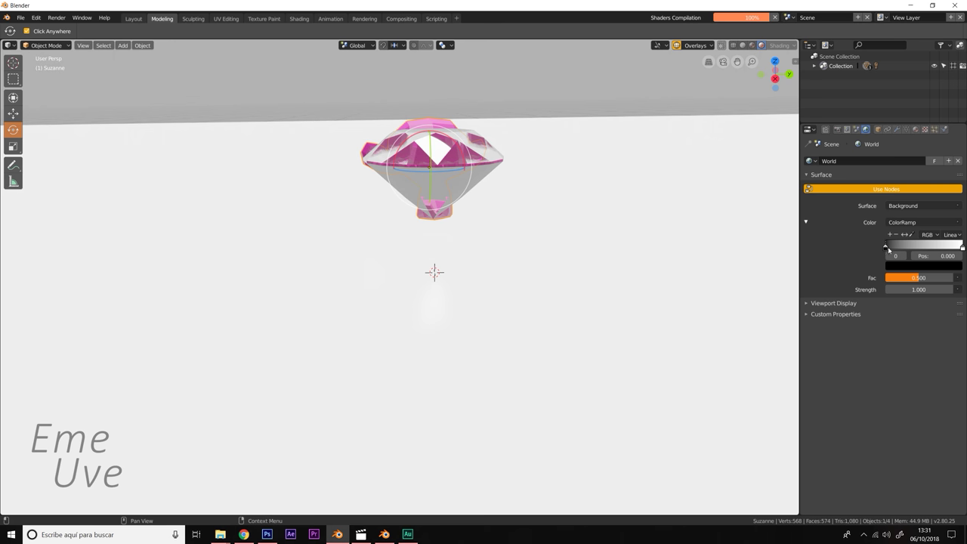
Set the ramp's left stop to blue and its right stop to pink.
{"action": "left_click", "coordinate": [895, 264]}
{"action": "mouse_move", "coordinate": [953, 159]}
{"action": "left_mouse_down"}
{"action": "mouse_move", "coordinate": [953, 147]}
{"action": "mouse_move", "coordinate": [928, 143]}
{"action": "left_mouse_up"}
{"action": "left_click", "coordinate": [935, 145]}
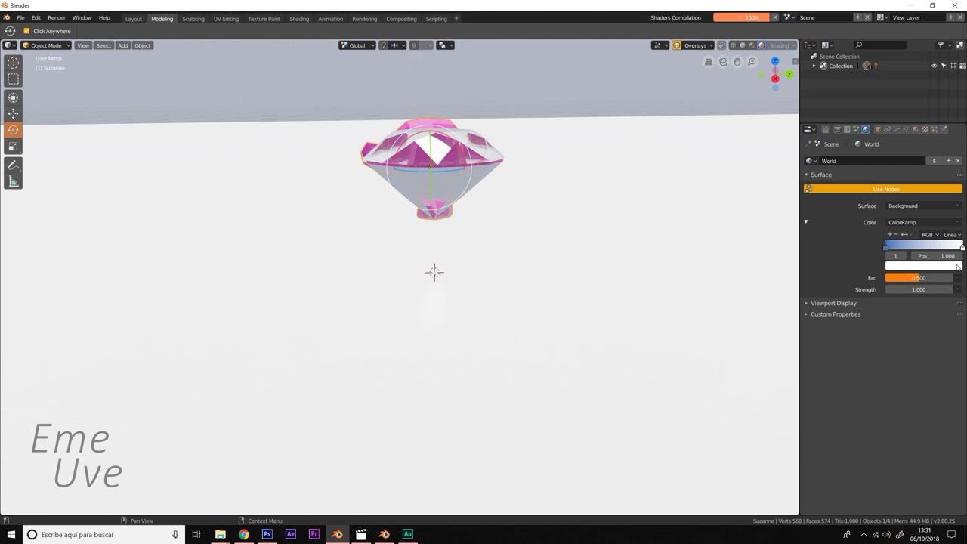
{"action": "left_click", "coordinate": [959, 265]}
{"action": "left_click", "coordinate": [927, 175]}
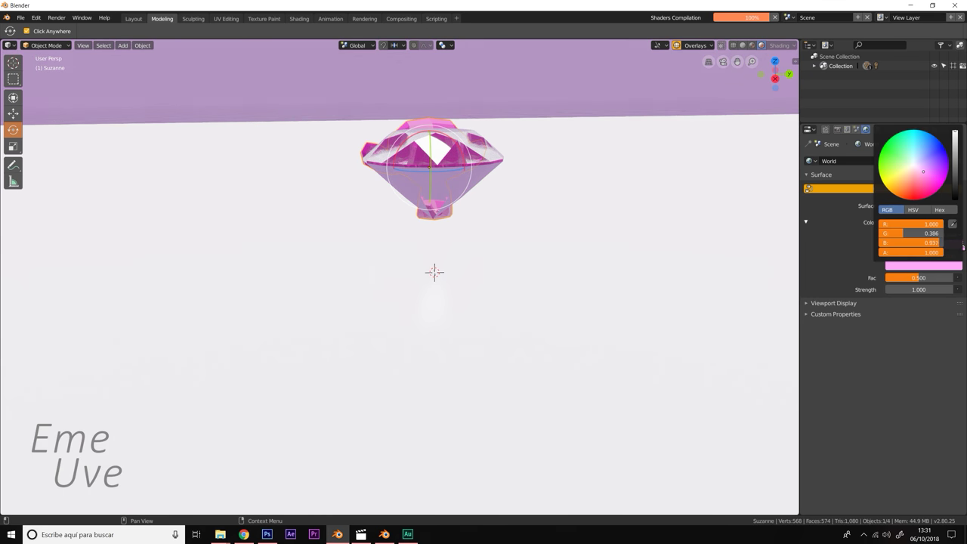
{"action": "mouse_move", "coordinate": [712, 197]}
{"action": "middle_mouse_down"}
{"action": "mouse_move", "coordinate": [639, 195]}
{"action": "mouse_move", "coordinate": [654, 211]}
{"action": "mouse_move", "coordinate": [535, 224]}
{"action": "middle_mouse_up"}
{"action": "middle_click_drag", "start_coordinate": [545, 247], "coordinate": [539, 231]}
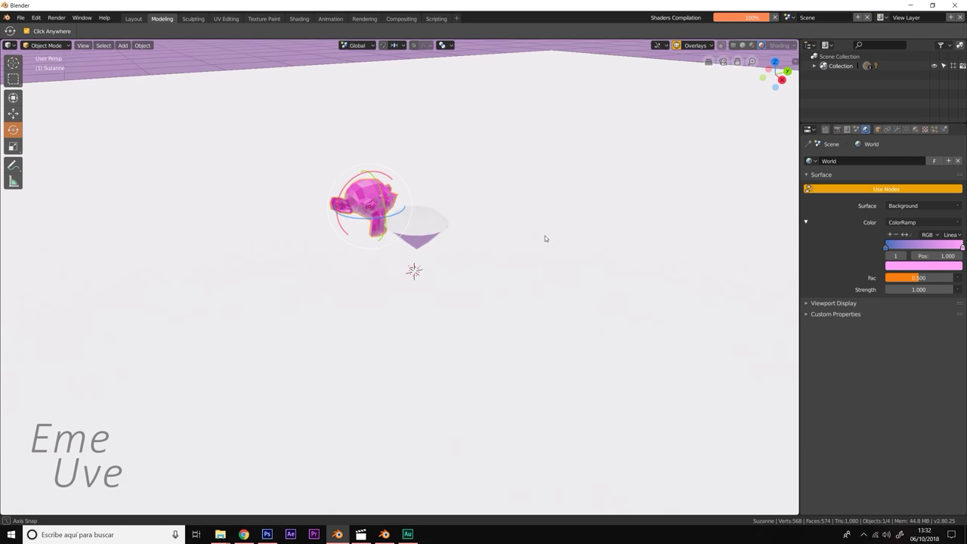
{"action": "left_click", "coordinate": [538, 230]}
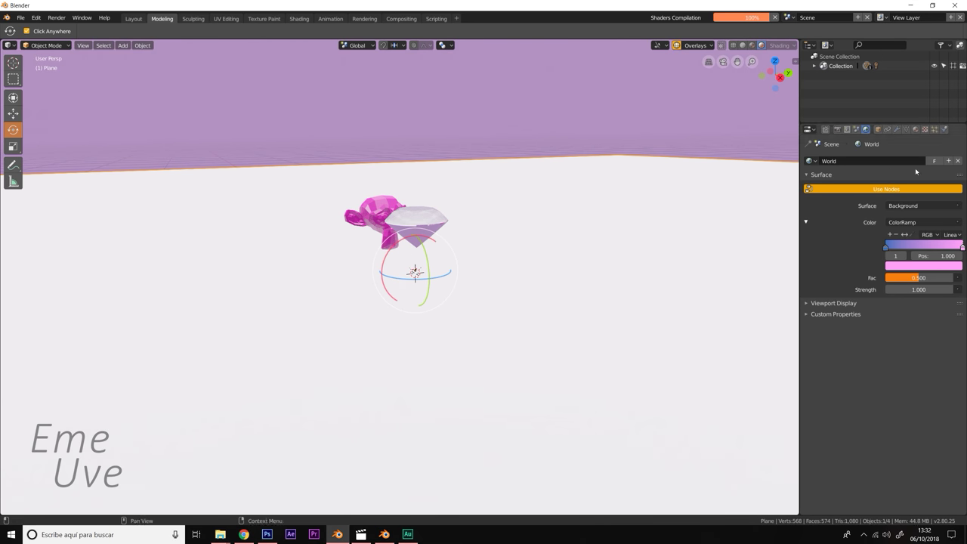
Give the floor plane a new material with a pale blue base colour.
{"action": "left_click", "coordinate": [916, 129]}
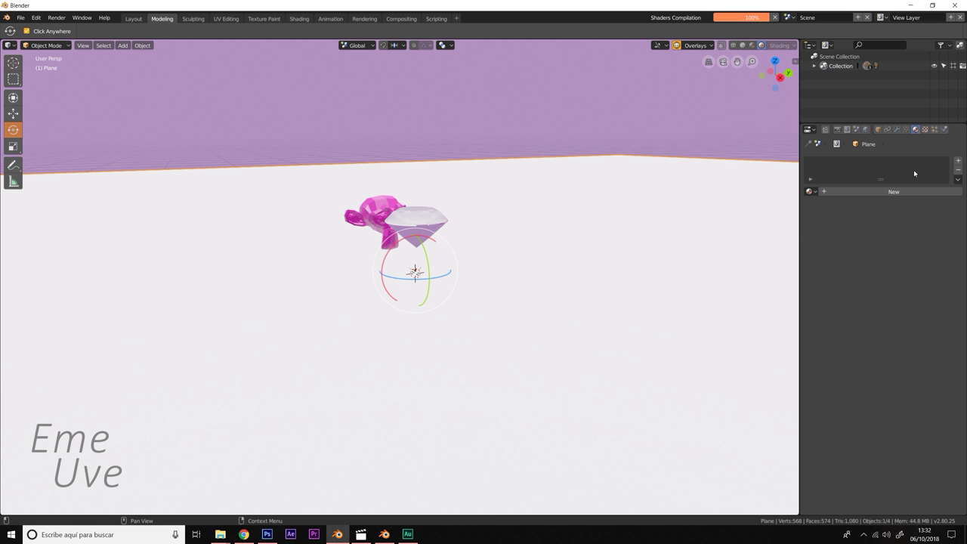
{"action": "left_click", "coordinate": [909, 190]}
{"action": "left_click", "coordinate": [919, 284]}
{"action": "mouse_move", "coordinate": [921, 176]}
{"action": "left_mouse_down"}
{"action": "mouse_move", "coordinate": [912, 184]}
{"action": "mouse_move", "coordinate": [905, 173]}
{"action": "left_mouse_up"}
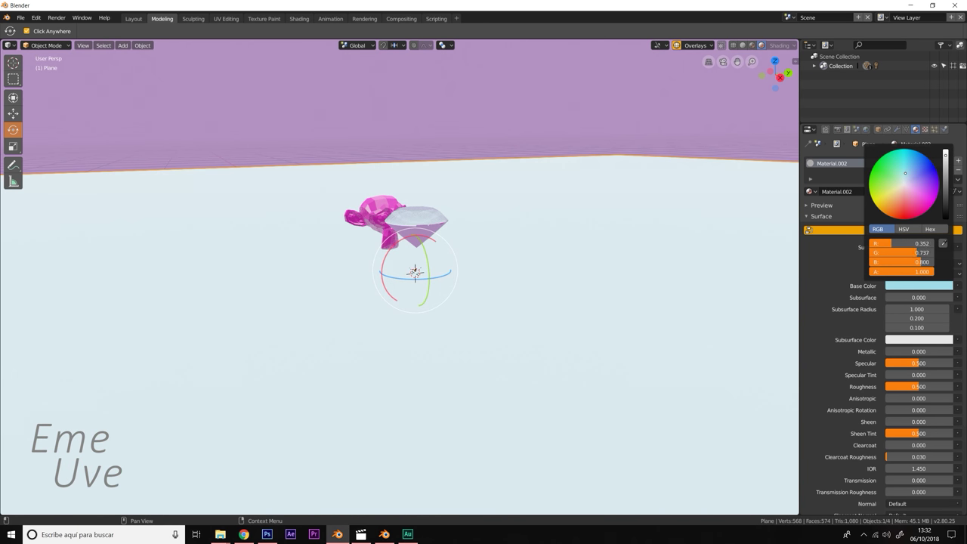
{"action": "left_click_drag", "start_coordinate": [904, 175], "coordinate": [903, 175]}
Delete the pink Suzanne monkey head.
{"action": "right_click", "coordinate": [382, 219]}
{"action": "key", "text": "x"}
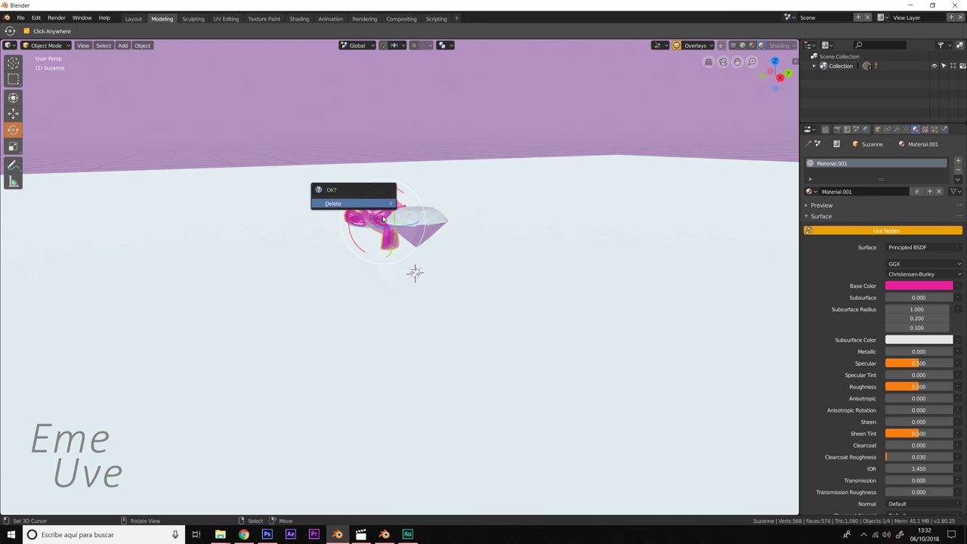
{"action": "left_click", "coordinate": [366, 204]}
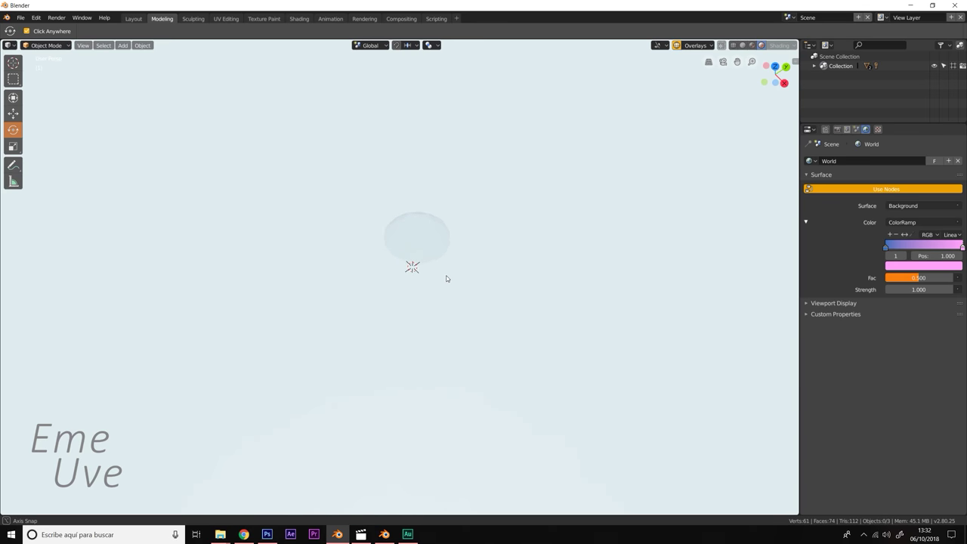
{"action": "middle_click_drag", "start_coordinate": [437, 266], "coordinate": [451, 249]}
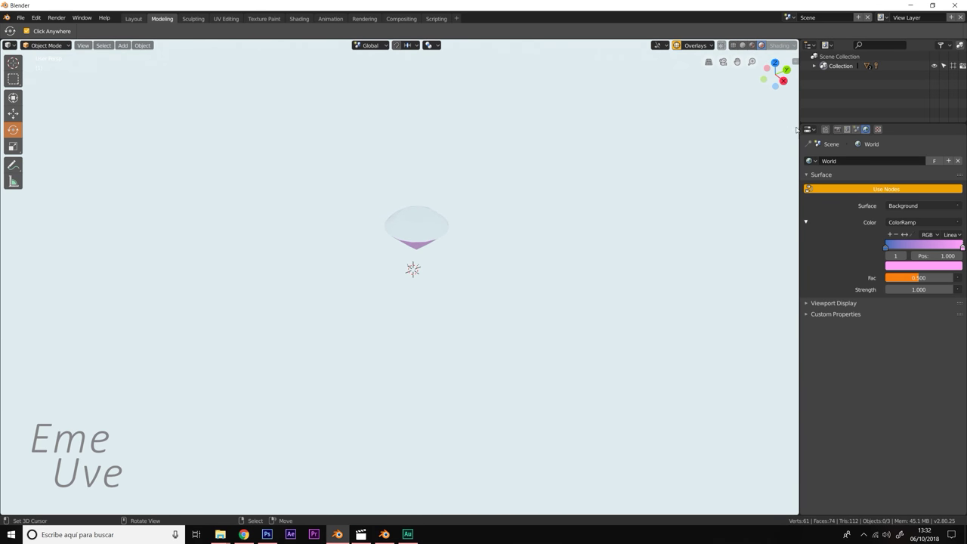
{"action": "left_click", "coordinate": [813, 65]}
Set the Sun lamp's energy to 20, after trying 30 and undoing it.
{"action": "left_click", "coordinate": [842, 85]}
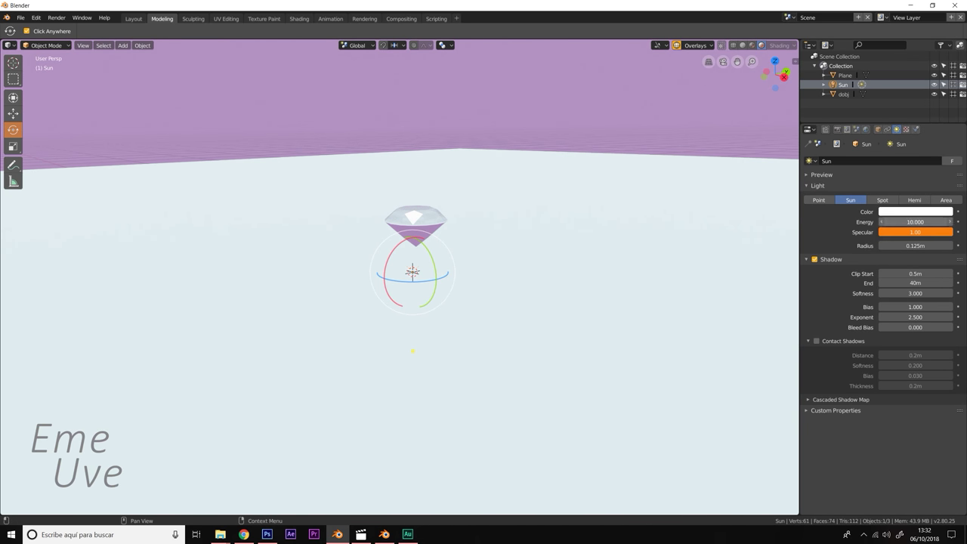
{"action": "double_click", "coordinate": [901, 220]}
{"action": "type", "text": "30.000"}
{"action": "key", "text": "Return"}
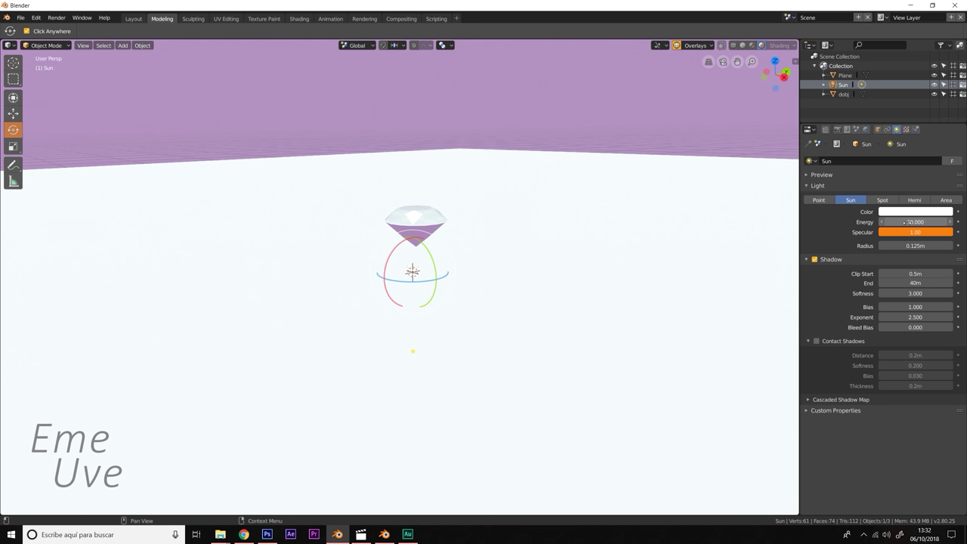
{"action": "key", "text": "ctrl+z"}
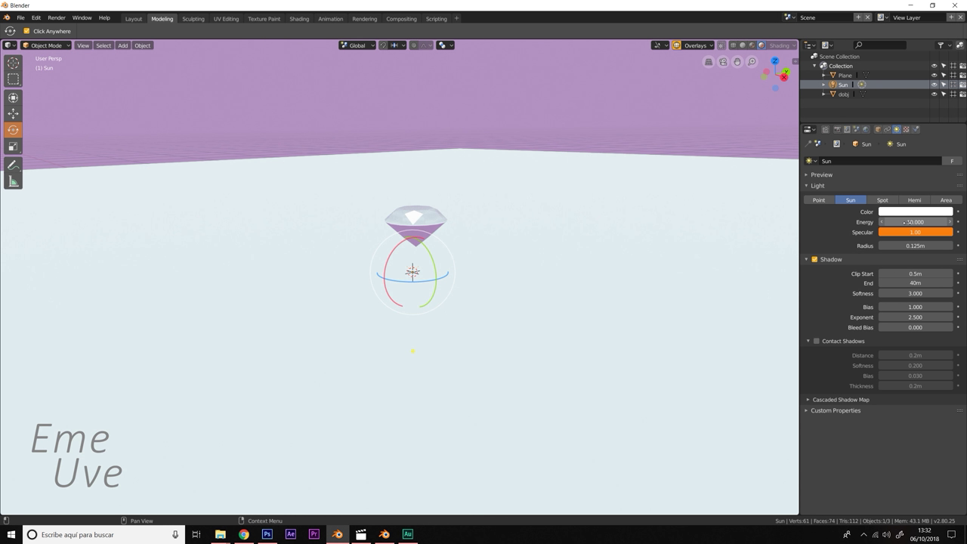
{"action": "left_click", "coordinate": [929, 222]}
{"action": "type", "text": "20.000"}
{"action": "key", "text": "Return"}
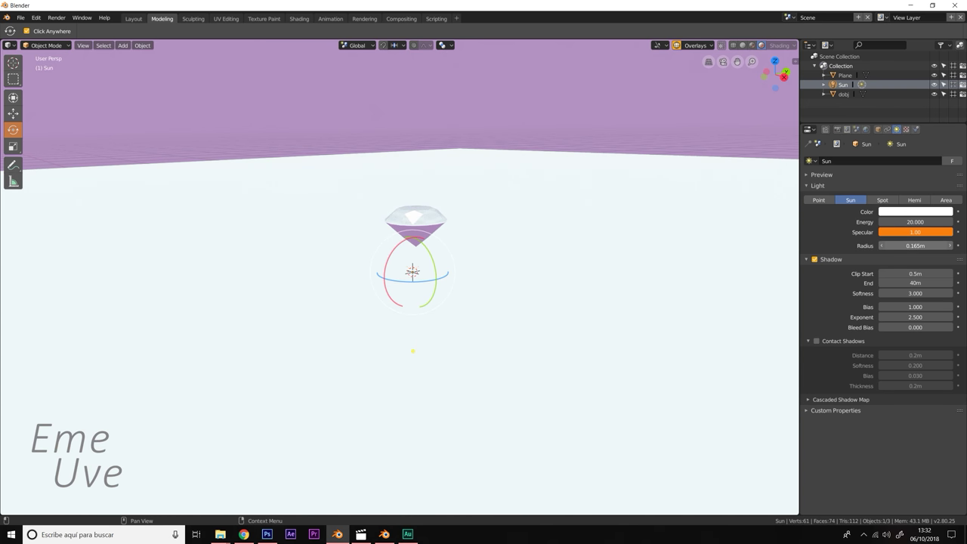
Rotate the Sun lamp to change the light direction.
{"action": "mouse_move", "coordinate": [669, 265]}
{"action": "left_mouse_down"}
{"action": "mouse_move", "coordinate": [509, 264]}
{"action": "mouse_move", "coordinate": [509, 248]}
{"action": "mouse_move", "coordinate": [591, 244]}
{"action": "mouse_move", "coordinate": [586, 258]}
{"action": "mouse_move", "coordinate": [527, 250]}
{"action": "mouse_move", "coordinate": [578, 254]}
{"action": "left_mouse_up"}
{"action": "mouse_move", "coordinate": [543, 265]}
{"action": "middle_mouse_down"}
{"action": "mouse_move", "coordinate": [612, 258]}
{"action": "mouse_move", "coordinate": [660, 217]}
{"action": "middle_mouse_up"}
{"action": "left_click", "coordinate": [836, 130]}
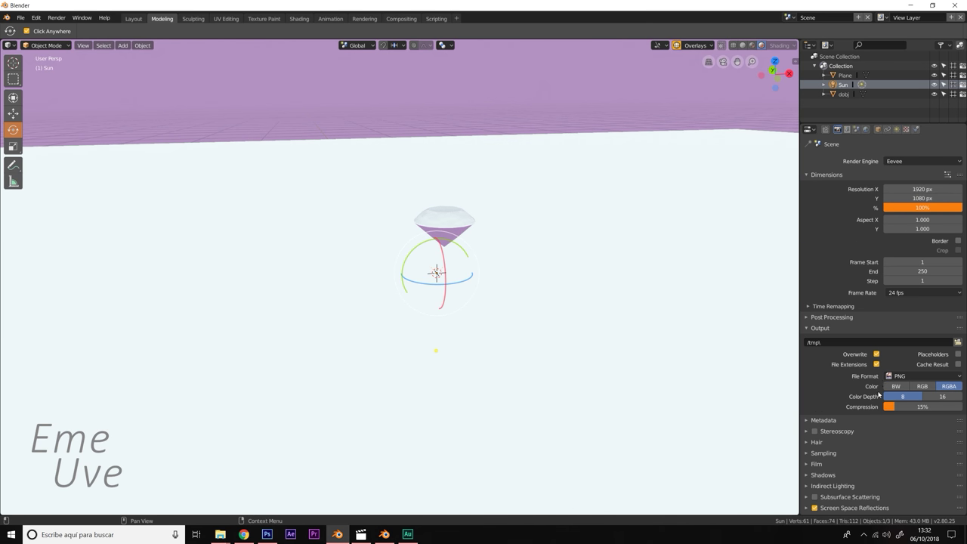
Turn on Bloom with threshold 3.481, knee 0.639 and radius 2.854.
{"action": "scroll", "coordinate": [870, 419], "scroll_direction": "down", "scroll_amount": 5}
{"action": "left_click", "coordinate": [814, 499]}
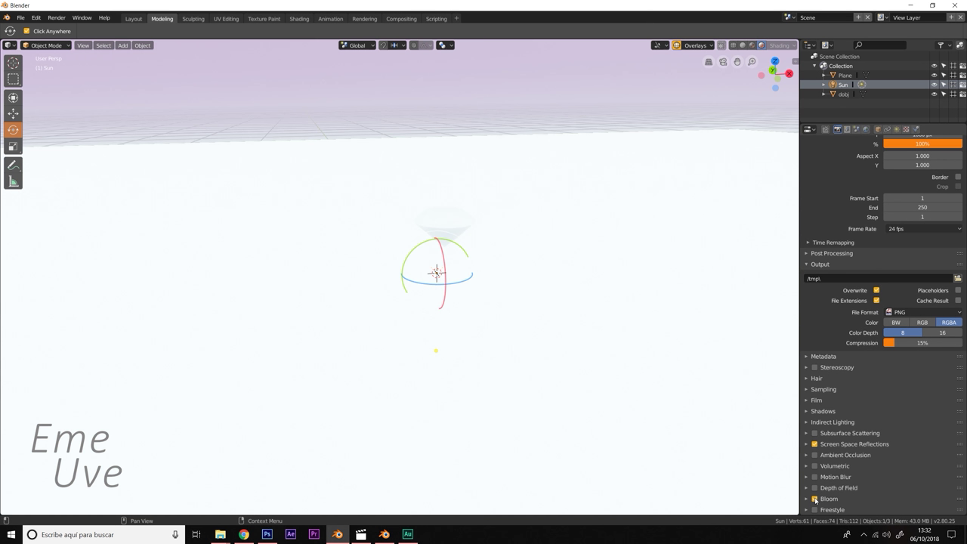
{"action": "left_click", "coordinate": [806, 499]}
{"action": "scroll", "coordinate": [868, 483], "scroll_direction": "down", "scroll_amount": 2}
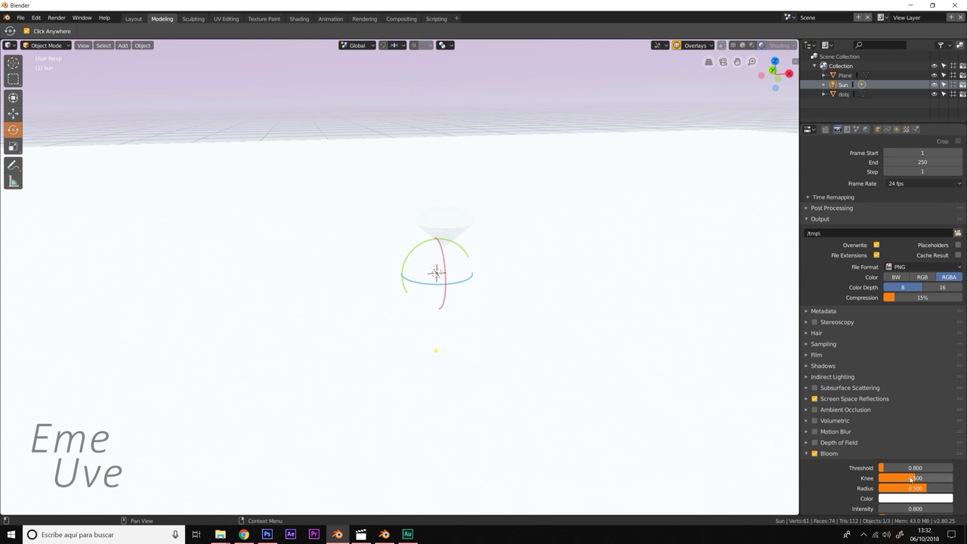
{"action": "mouse_move", "coordinate": [915, 467]}
{"action": "left_mouse_down"}
{"action": "mouse_move", "coordinate": [936, 468]}
{"action": "mouse_move", "coordinate": [915, 478]}
{"action": "mouse_move", "coordinate": [931, 478]}
{"action": "mouse_move", "coordinate": [919, 487]}
{"action": "mouse_move", "coordinate": [904, 488]}
{"action": "left_mouse_up"}
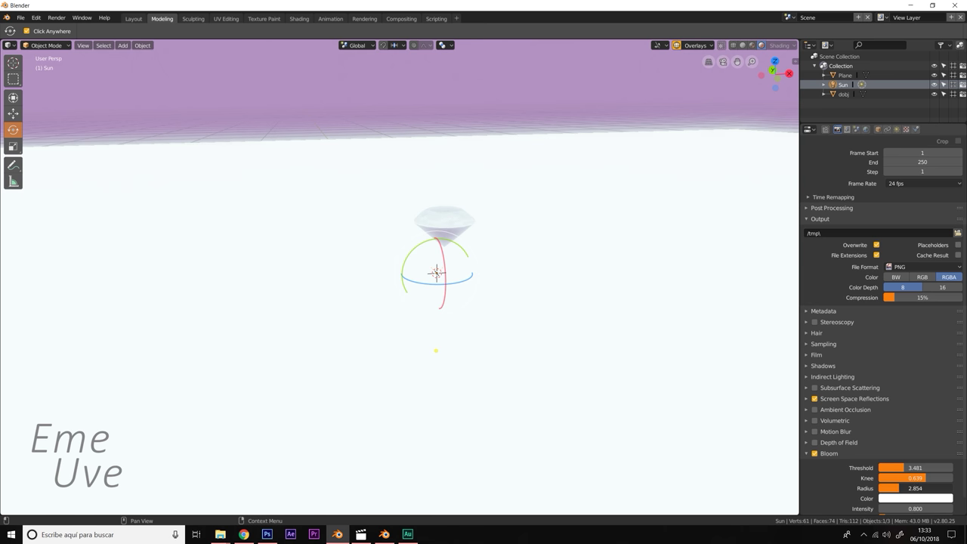
{"action": "middle_click_drag", "start_coordinate": [528, 360], "coordinate": [535, 363]}
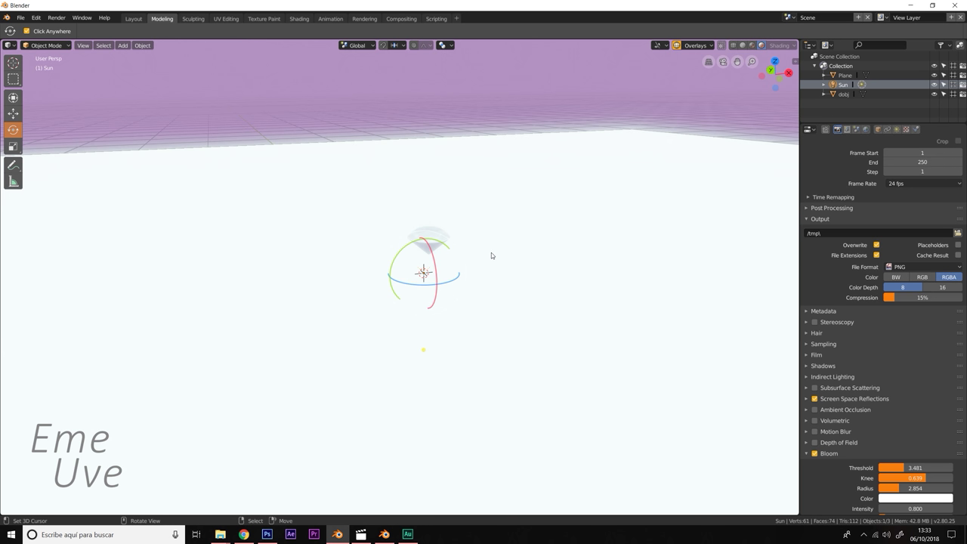
{"action": "left_click", "coordinate": [429, 241]}
Delete the floor plane, leaving the diamond in place.
{"action": "key", "text": "ctrl+space"}
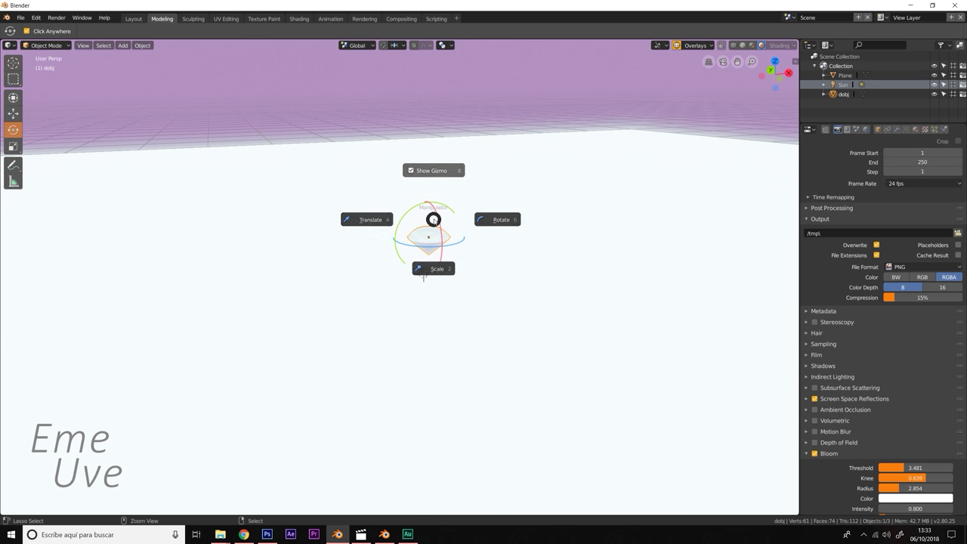
{"action": "left_click", "coordinate": [370, 220]}
{"action": "left_click_drag", "start_coordinate": [435, 205], "coordinate": [431, 196]}
{"action": "key", "text": "Escape"}
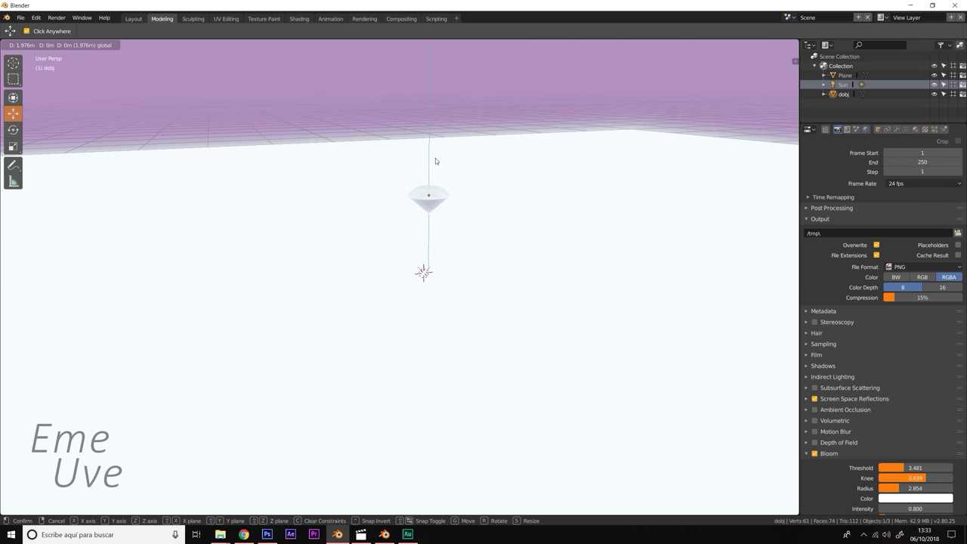
{"action": "left_click", "coordinate": [511, 280]}
{"action": "key", "text": "x"}
{"action": "left_click", "coordinate": [511, 281]}
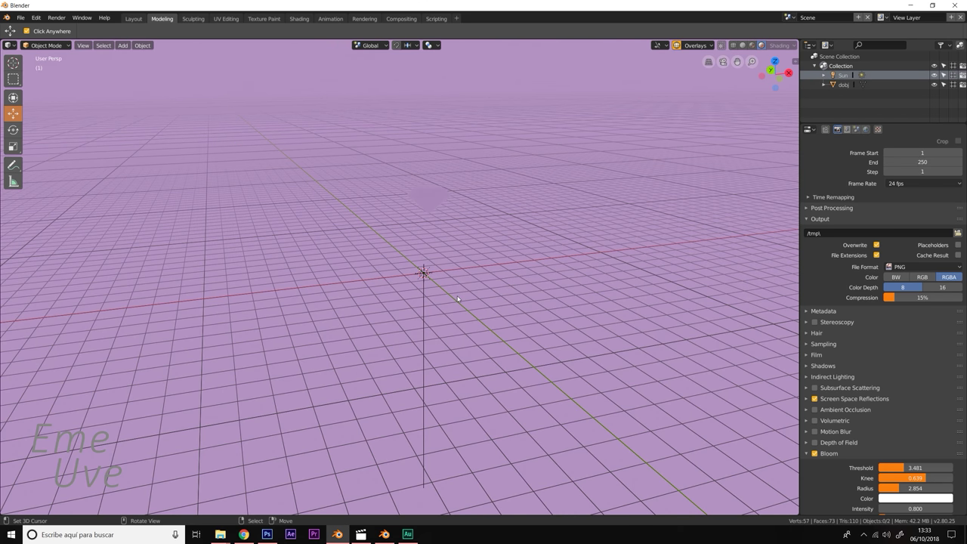
Add a cylinder mesh with 125 vertices.
{"action": "key", "text": "shift+a"}
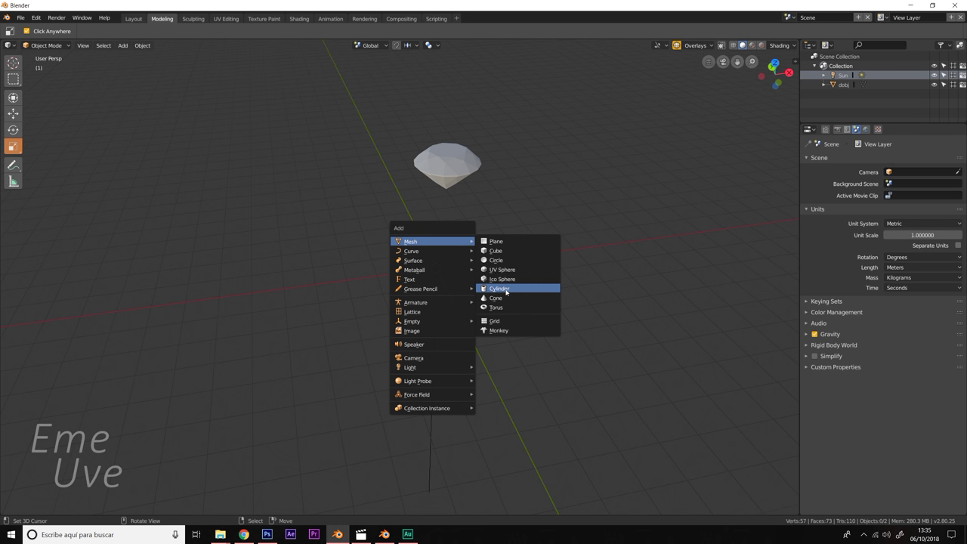
{"action": "left_click", "coordinate": [505, 288]}
{"action": "left_click", "coordinate": [114, 395]}
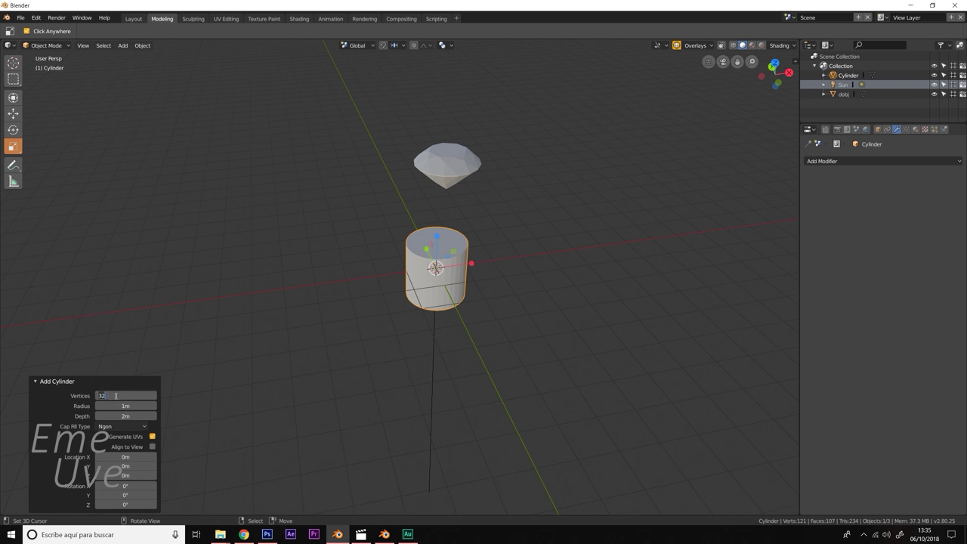
{"action": "key", "text": "Return"}
Flatten the cylinder and scale it up to 5.36 into a wide disc.
{"action": "left_click_drag", "start_coordinate": [441, 239], "coordinate": [438, 261]}
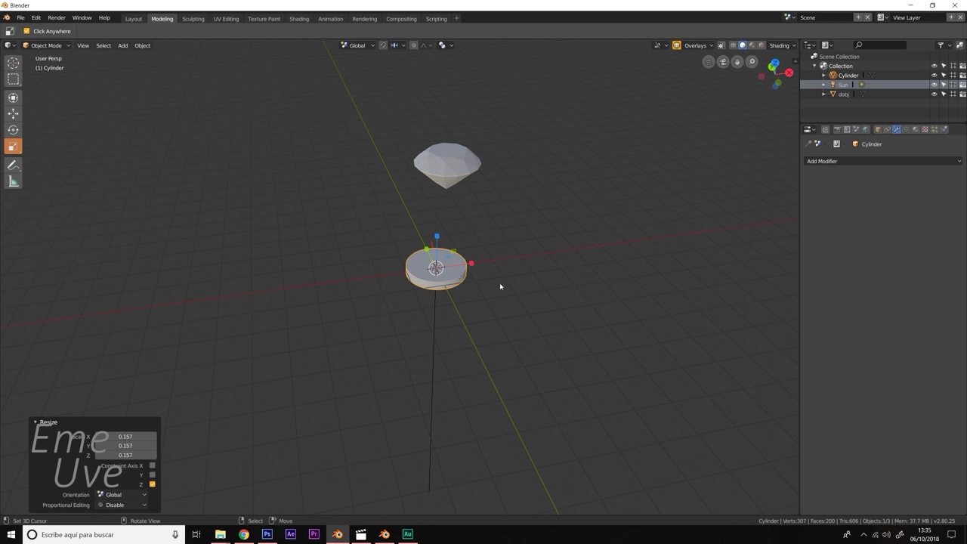
{"action": "key", "text": "s"}
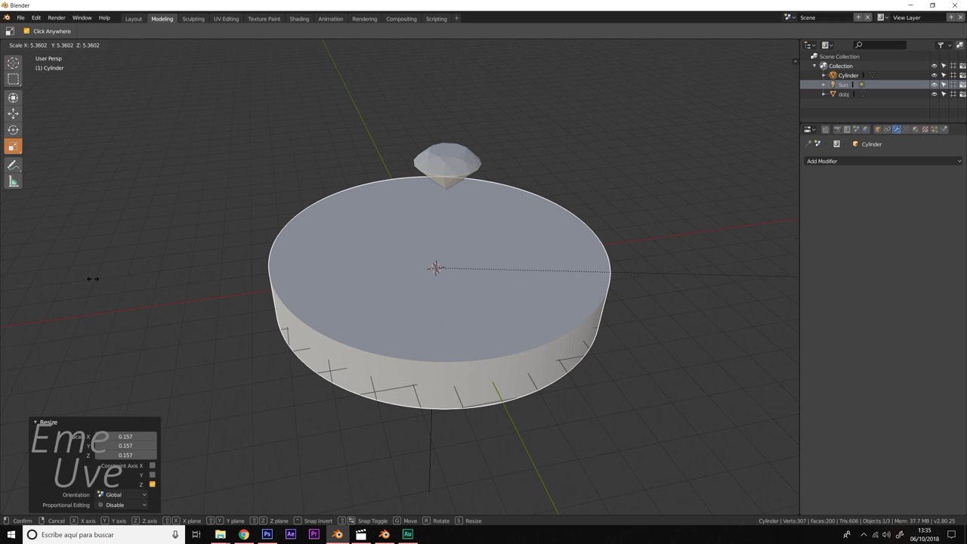
{"action": "left_click", "coordinate": [1, 275]}
{"action": "left_click", "coordinate": [47, 45]}
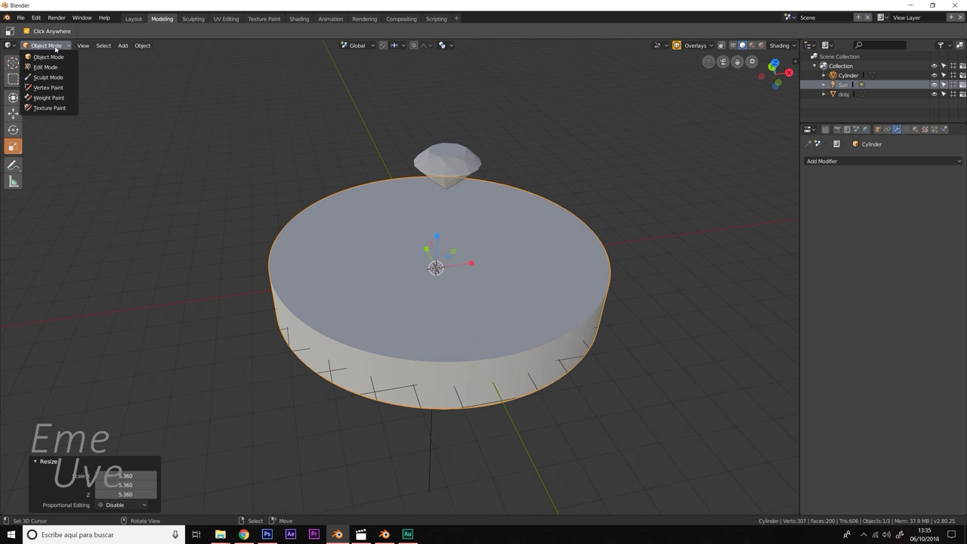
In face select mode, extrude and inset the disc's top face by 0.936 to form a rim.
{"action": "left_click", "coordinate": [41, 67]}
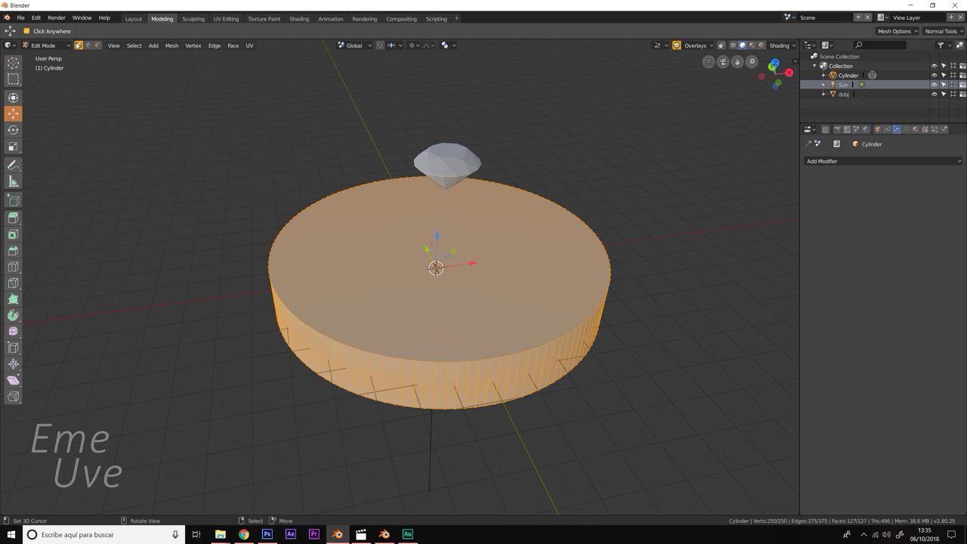
{"action": "left_click", "coordinate": [97, 45]}
{"action": "left_click", "coordinate": [560, 272]}
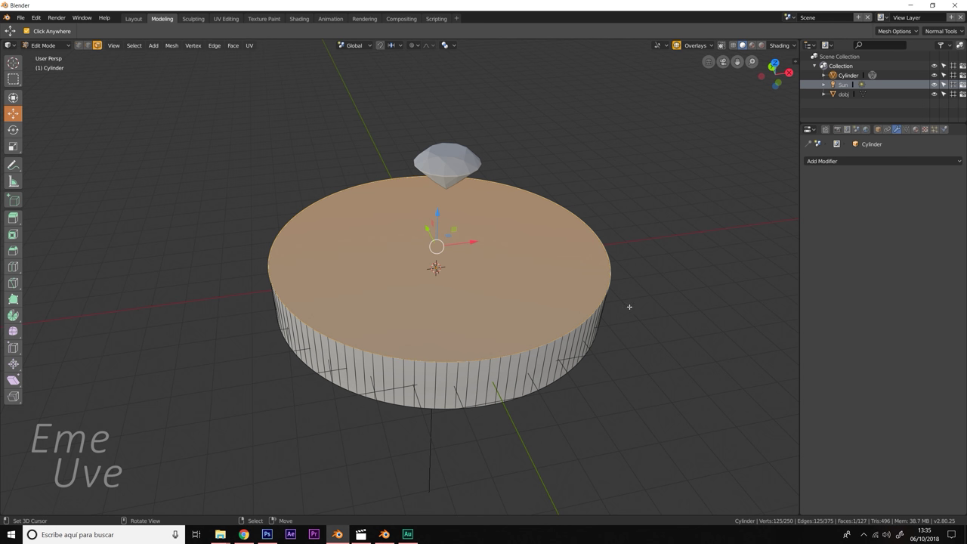
{"action": "key", "text": "e"}
{"action": "key", "text": "s"}
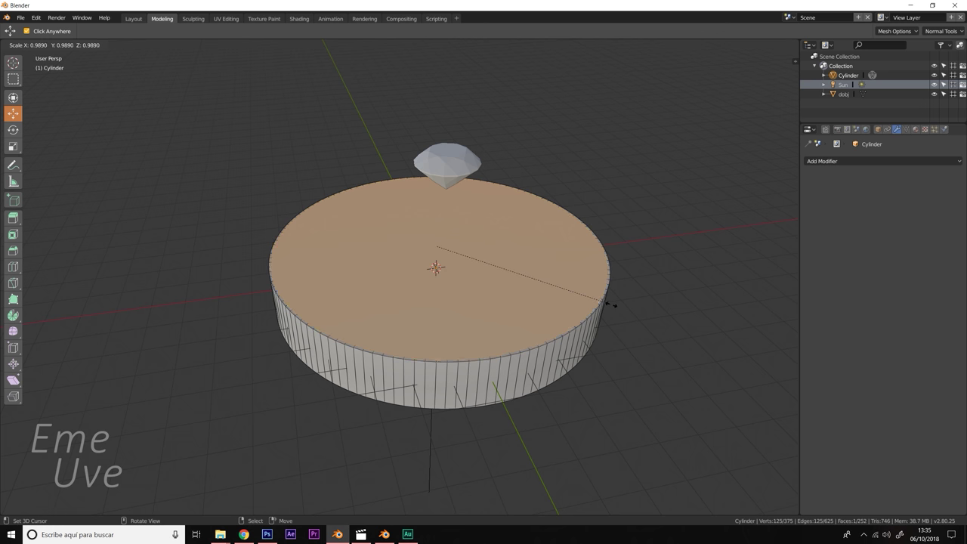
{"action": "left_click", "coordinate": [597, 299]}
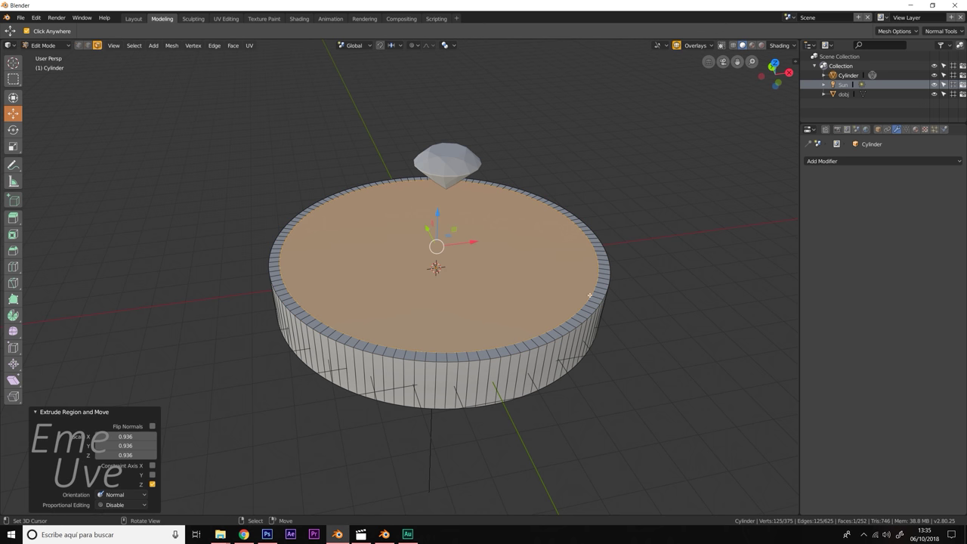
Extrude the inner face down 0.947 m into the disc and return to Object Mode.
{"action": "key", "text": "e"}
{"action": "right_click", "coordinate": [486, 244]}
{"action": "left_click_drag", "start_coordinate": [437, 215], "coordinate": [436, 246]}
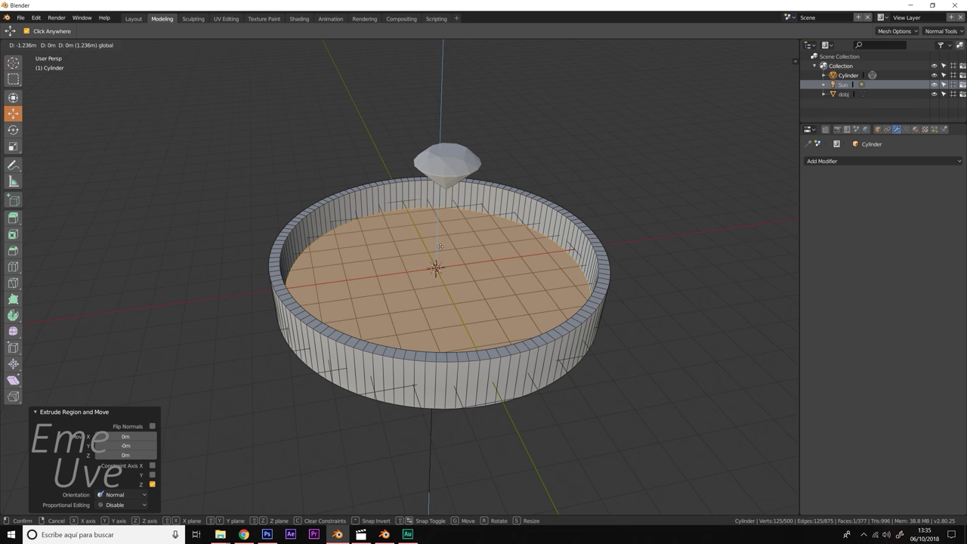
{"action": "left_click_drag", "start_coordinate": [436, 246], "coordinate": [437, 239]}
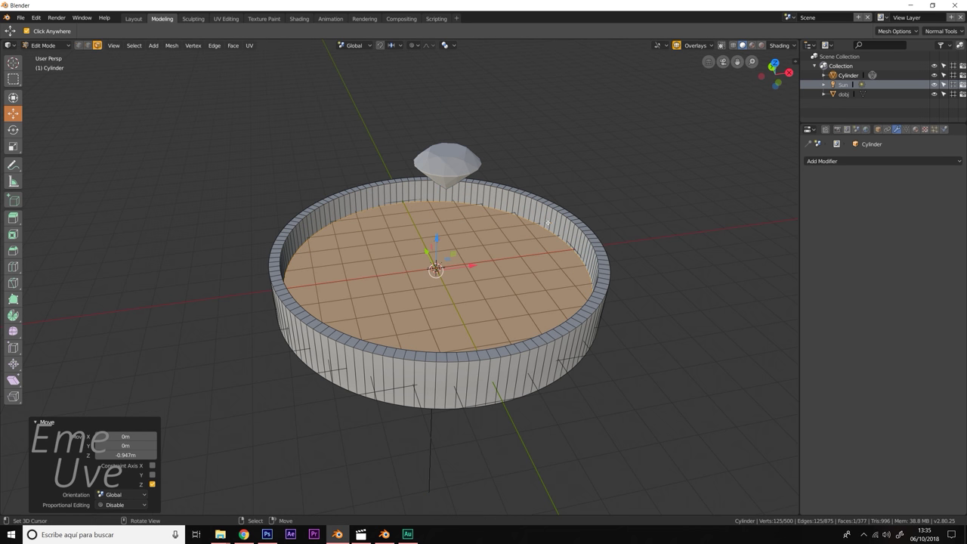
{"action": "left_click", "coordinate": [66, 45]}
{"action": "left_click", "coordinate": [65, 57]}
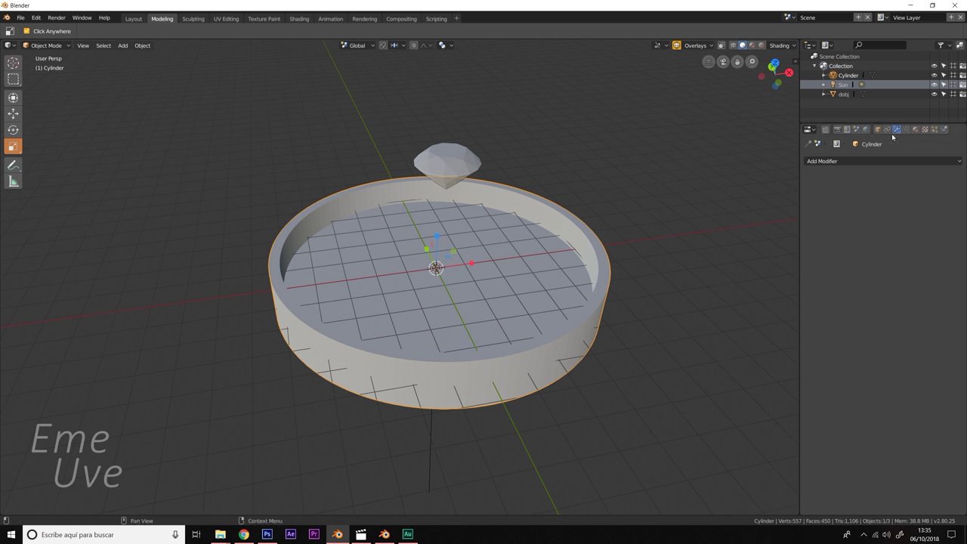
Add a Subdivision Surface modifier at viewport level 3 and apply it to the dish.
{"action": "left_click", "coordinate": [868, 161]}
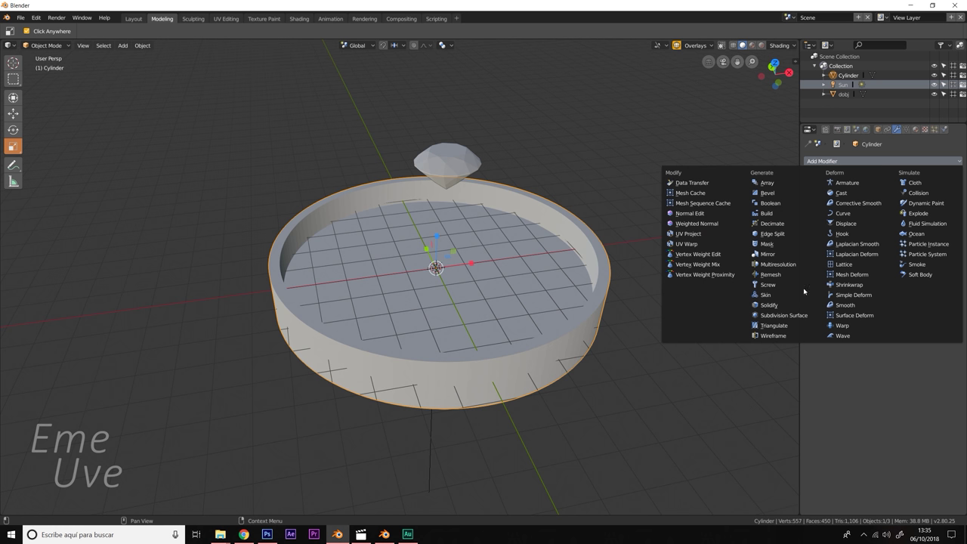
{"action": "left_click", "coordinate": [796, 315]}
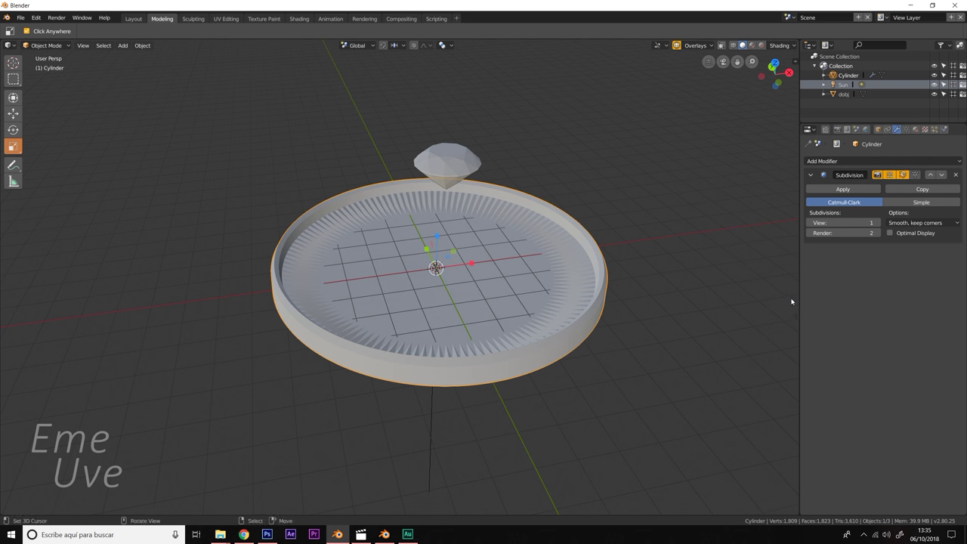
{"action": "left_click", "coordinate": [878, 222]}
{"action": "left_click", "coordinate": [878, 222]}
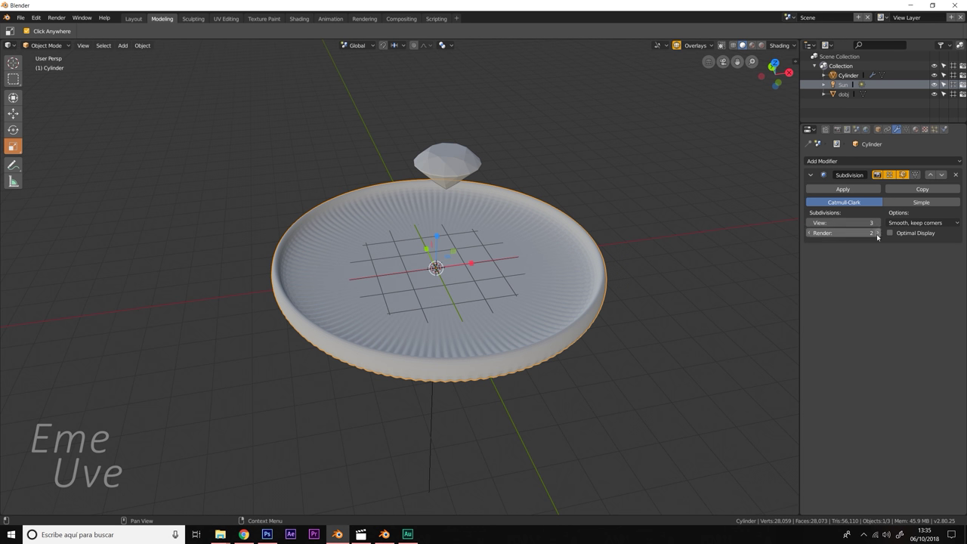
{"action": "left_click", "coordinate": [879, 223]}
{"action": "mouse_move", "coordinate": [766, 229]}
{"action": "middle_mouse_down"}
{"action": "mouse_move", "coordinate": [623, 218]}
{"action": "mouse_move", "coordinate": [578, 246]}
{"action": "mouse_move", "coordinate": [590, 242]}
{"action": "middle_mouse_up"}
{"action": "left_click", "coordinate": [809, 223]}
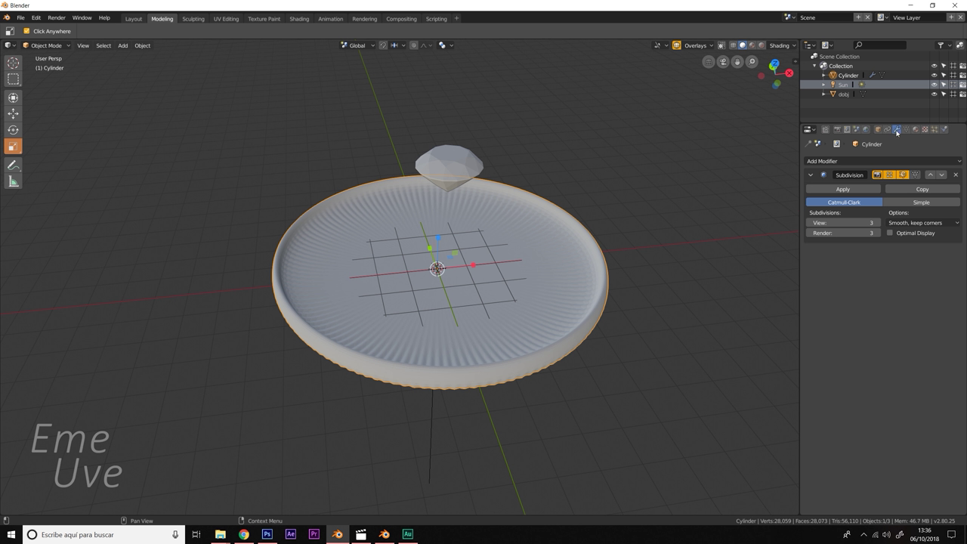
{"action": "left_click", "coordinate": [955, 175]}
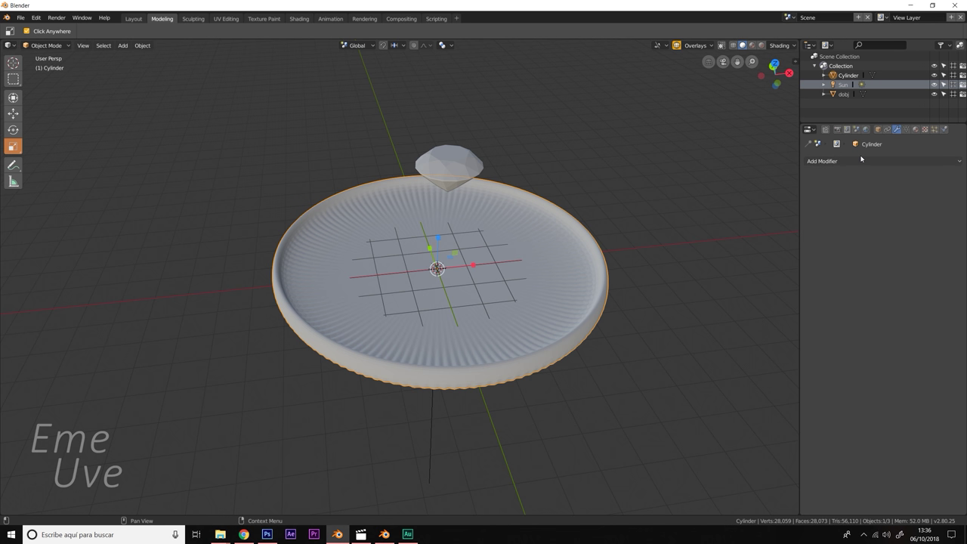
Shade the dish smooth from the Object menu.
{"action": "left_click", "coordinate": [907, 161]}
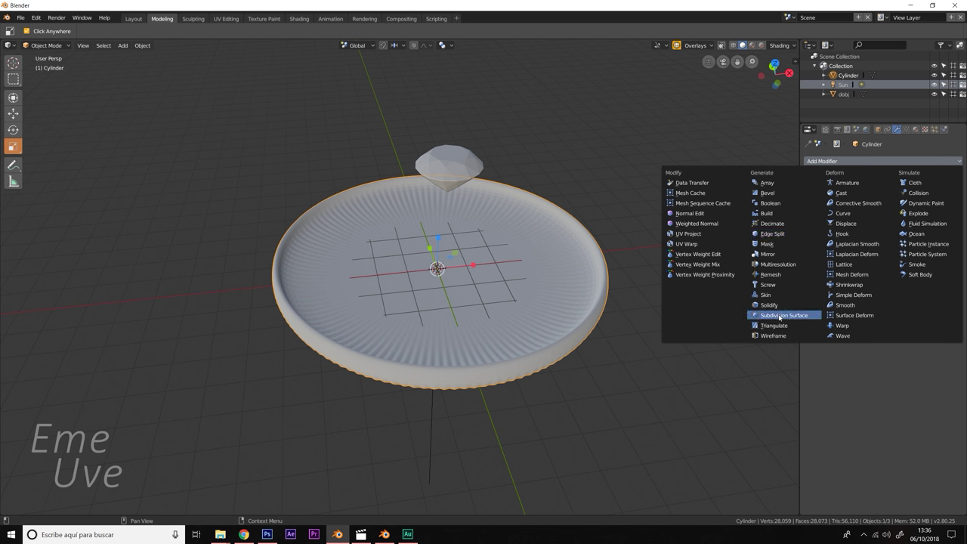
{"action": "left_click", "coordinate": [824, 161]}
{"action": "left_click", "coordinate": [825, 161]}
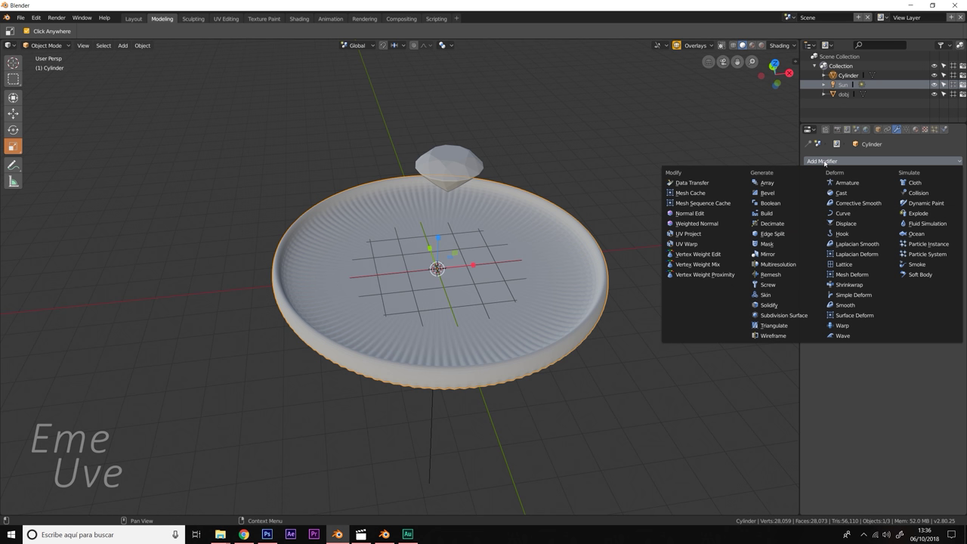
{"action": "key", "text": "Escape"}
{"action": "middle_click_drag", "start_coordinate": [436, 305], "coordinate": [436, 305]}
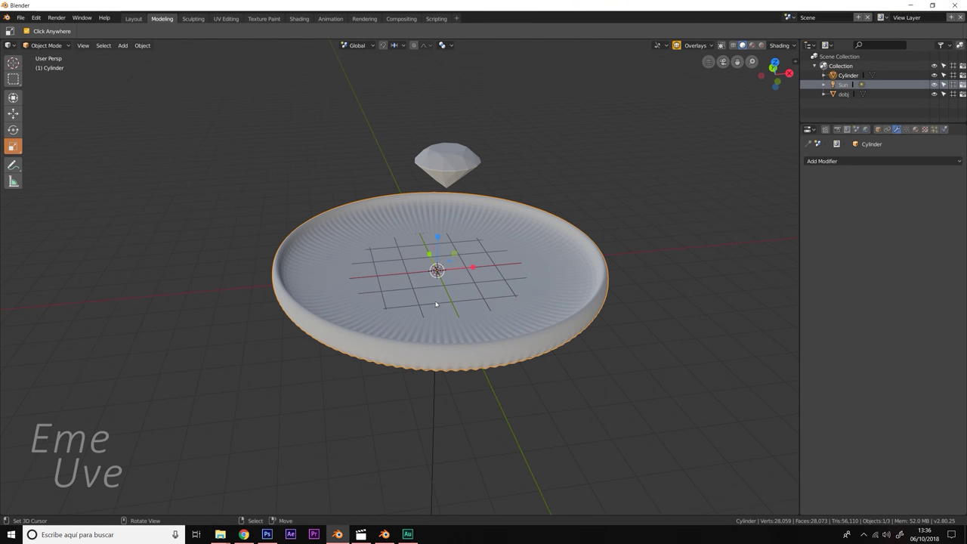
{"action": "scroll", "coordinate": [438, 294], "scroll_direction": "up", "scroll_amount": 4}
{"action": "mouse_move", "coordinate": [491, 287]}
{"action": "middle_mouse_down"}
{"action": "mouse_move", "coordinate": [467, 299]}
{"action": "mouse_move", "coordinate": [460, 285]}
{"action": "middle_mouse_up"}
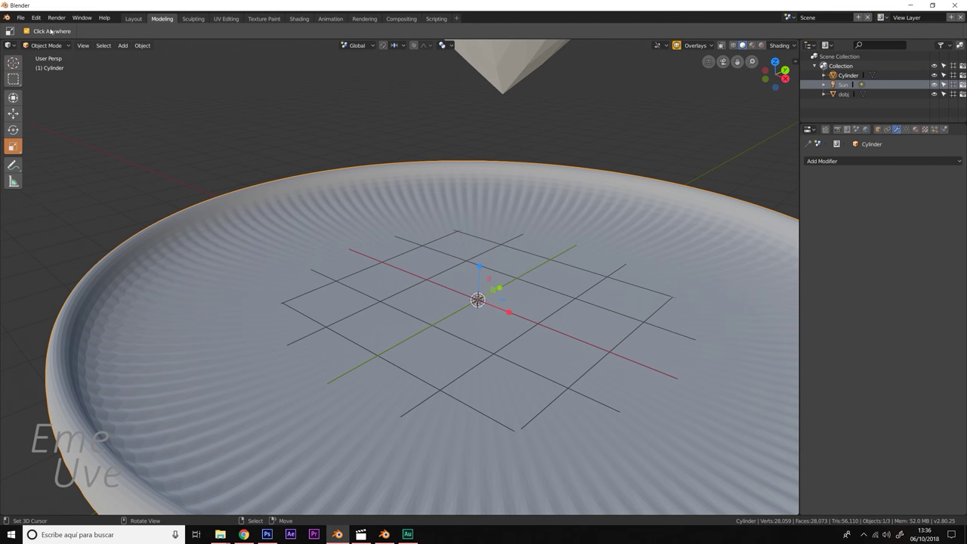
{"action": "left_click", "coordinate": [141, 45]}
{"action": "left_click", "coordinate": [179, 224]}
{"action": "left_click", "coordinate": [142, 46]}
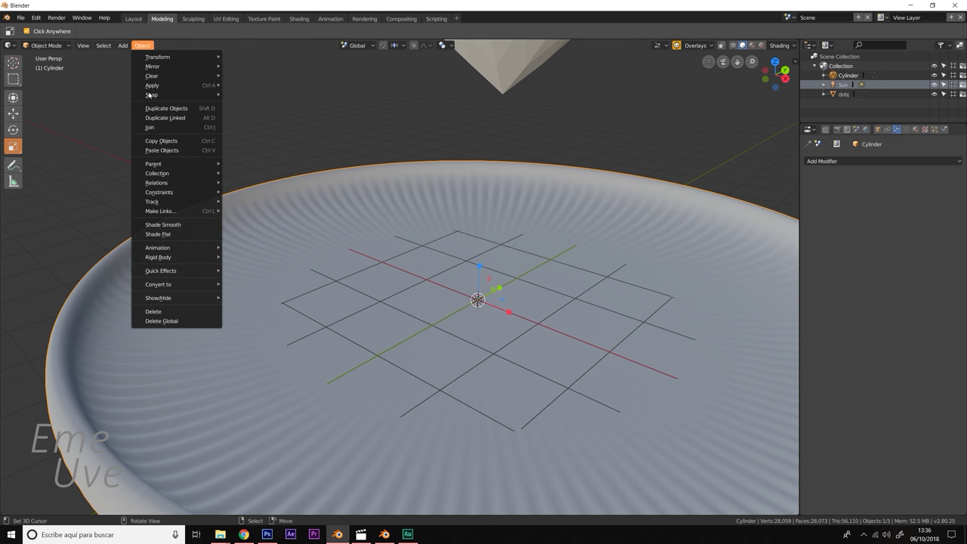
Apply smooth shading to the dish and move it up 0.188 m.
{"action": "left_click", "coordinate": [184, 225]}
{"action": "middle_click_drag", "start_coordinate": [401, 283], "coordinate": [416, 287]}
{"action": "scroll", "coordinate": [579, 267], "scroll_direction": "down", "scroll_amount": 4}
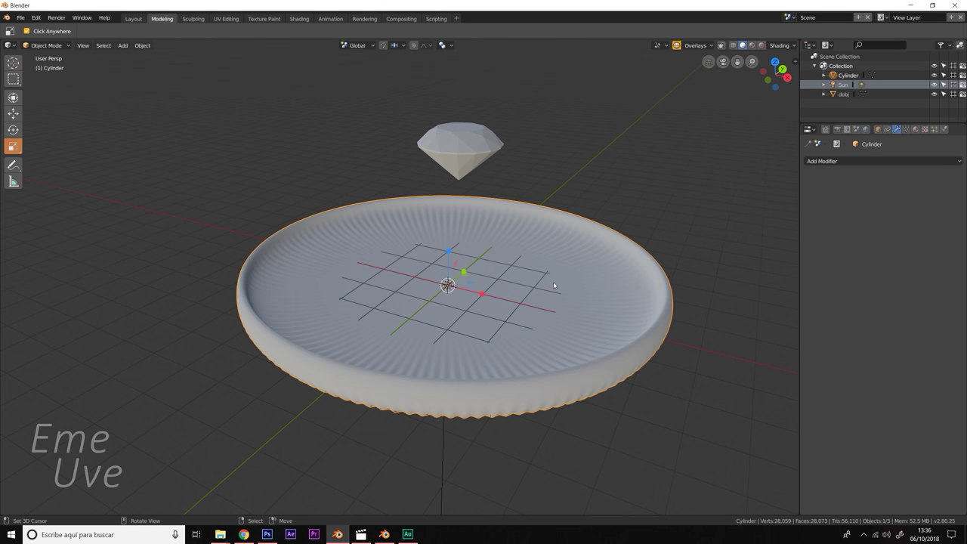
{"action": "key", "text": "ctrl+grave"}
{"action": "left_click", "coordinate": [427, 270]}
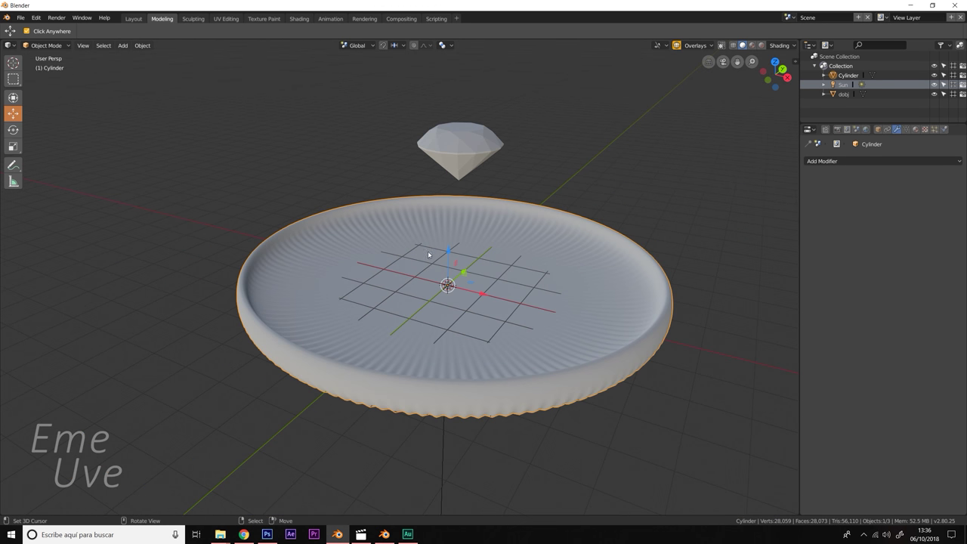
{"action": "left_click", "coordinate": [499, 260]}
{"action": "mouse_move", "coordinate": [499, 260]}
{"action": "middle_mouse_down"}
{"action": "mouse_move", "coordinate": [547, 218]}
{"action": "mouse_move", "coordinate": [465, 198]}
{"action": "mouse_move", "coordinate": [514, 224]}
{"action": "mouse_move", "coordinate": [491, 227]}
{"action": "mouse_move", "coordinate": [451, 209]}
{"action": "mouse_move", "coordinate": [492, 229]}
{"action": "middle_mouse_up"}
Lower the diamond 0.457 m to just above the dish and preview rendered shading.
{"action": "left_click", "coordinate": [438, 155]}
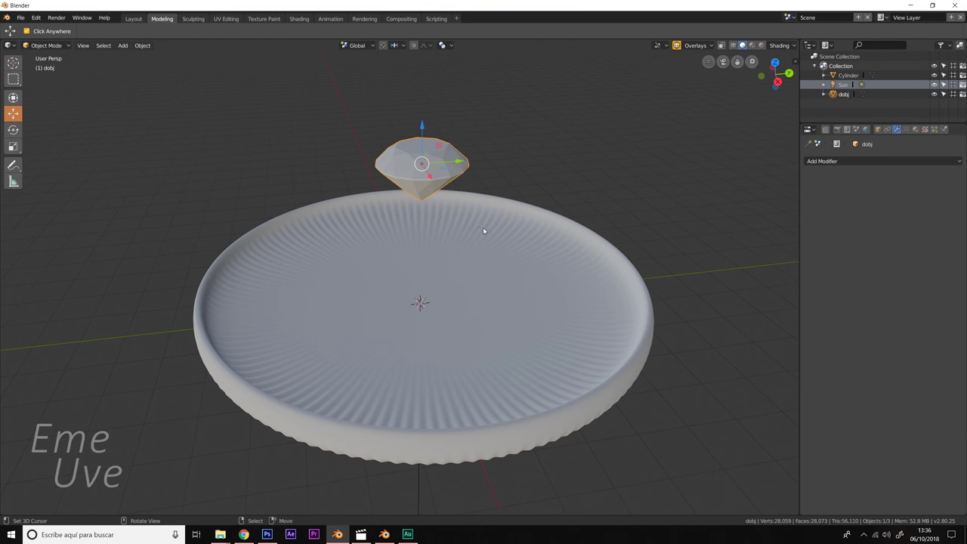
{"action": "scroll", "coordinate": [484, 226], "scroll_direction": "down", "scroll_amount": 4}
{"action": "scroll", "coordinate": [464, 243], "scroll_direction": "up", "scroll_amount": 2}
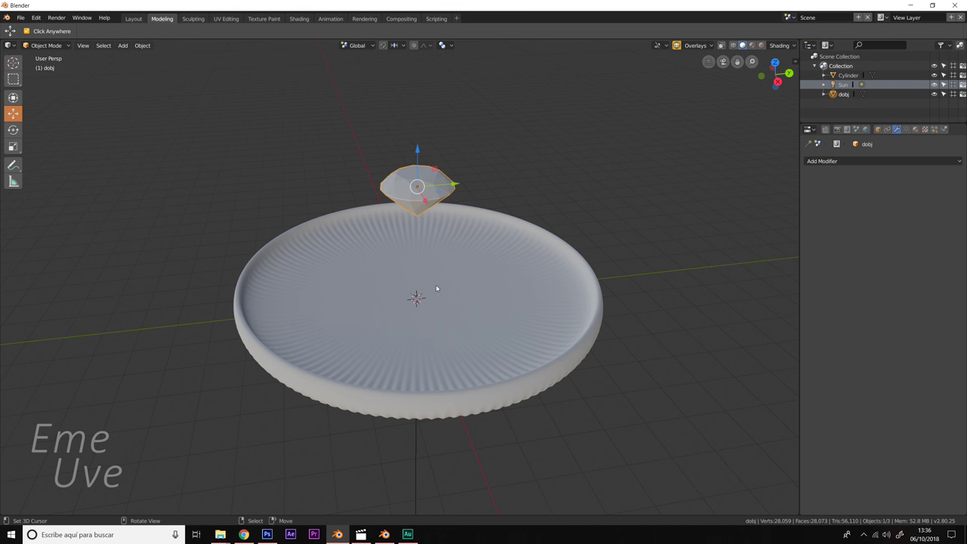
{"action": "left_click_drag", "start_coordinate": [418, 149], "coordinate": [420, 164]}
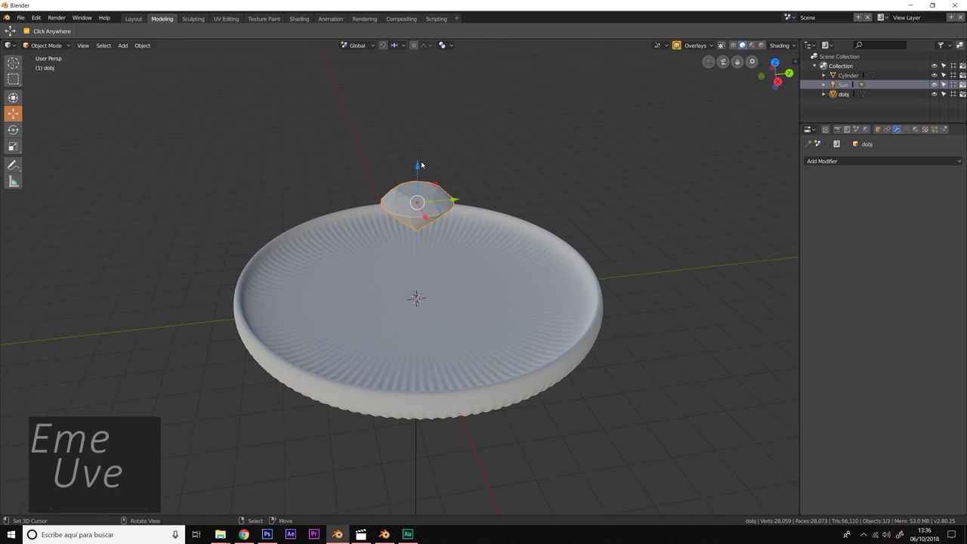
{"action": "left_click", "coordinate": [761, 46]}
{"action": "left_click", "coordinate": [518, 291]}
{"action": "left_click", "coordinate": [951, 160]}
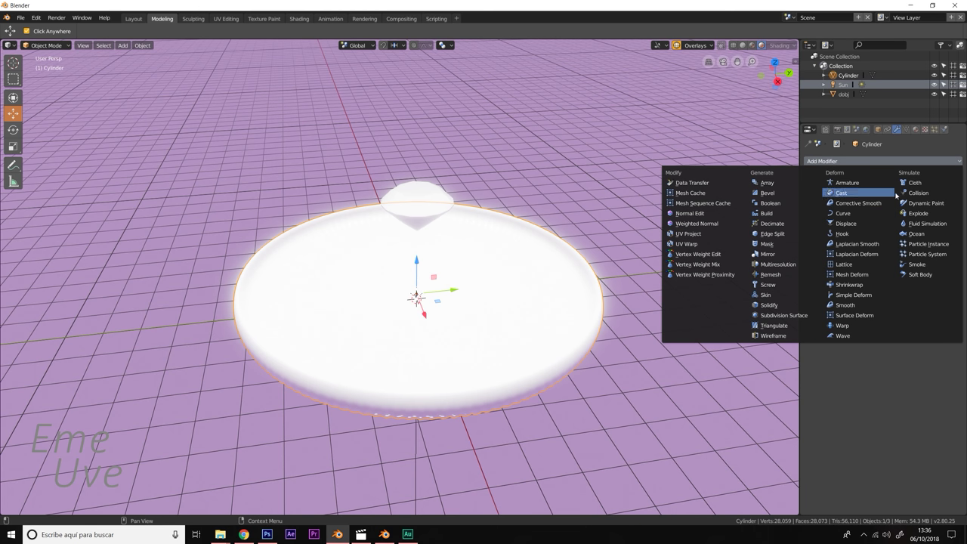
Give the dish a new material with a blue base colour.
{"action": "left_click", "coordinate": [915, 129]}
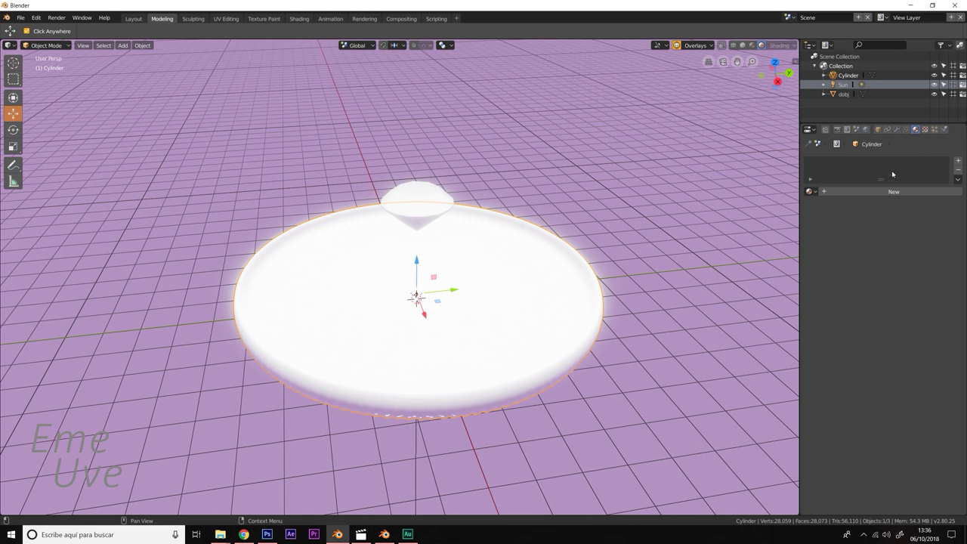
{"action": "left_click", "coordinate": [884, 191]}
{"action": "left_click", "coordinate": [915, 285]}
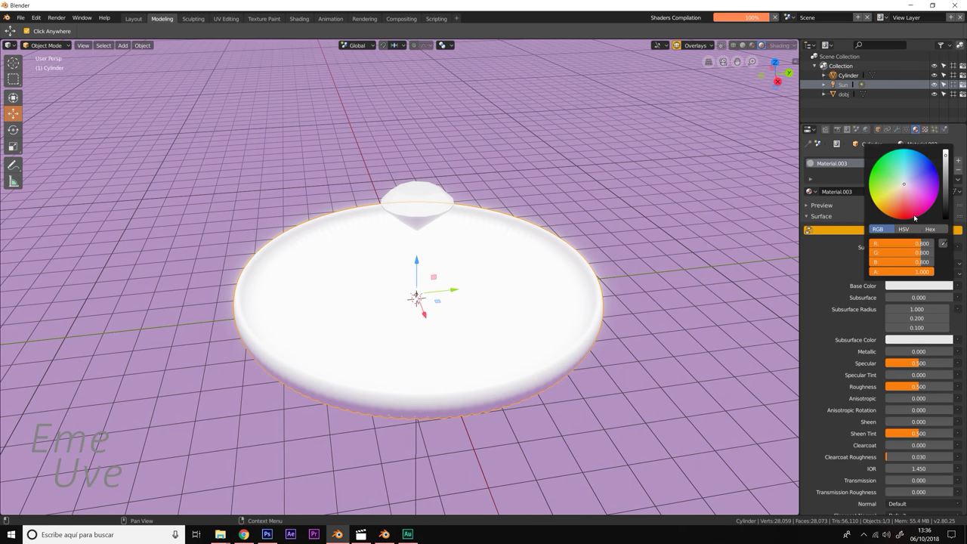
{"action": "left_click_drag", "start_coordinate": [905, 185], "coordinate": [918, 172]}
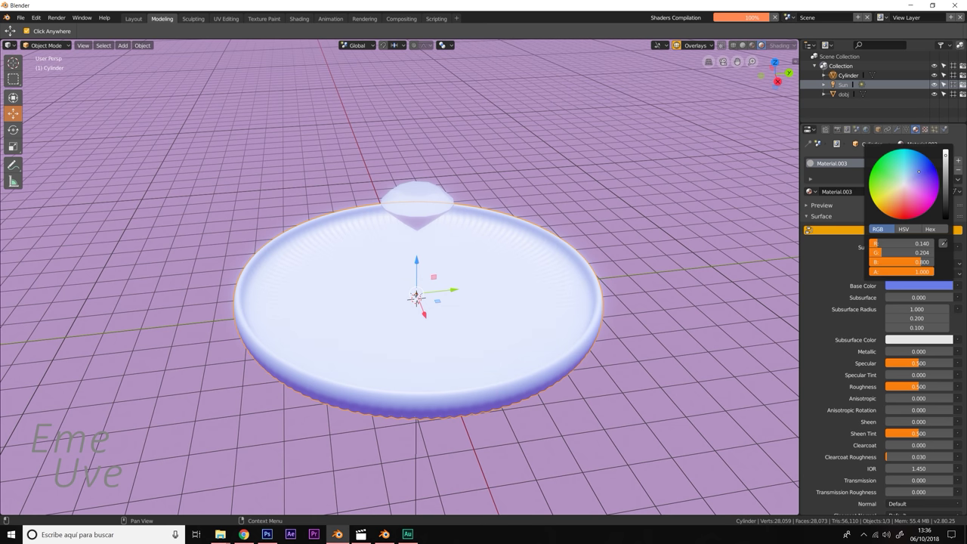
Nudge the diamond about -0.09 m along X, then reselect the dish.
{"action": "mouse_move", "coordinate": [627, 302]}
{"action": "middle_mouse_down"}
{"action": "mouse_move", "coordinate": [622, 242]}
{"action": "mouse_move", "coordinate": [646, 246]}
{"action": "mouse_move", "coordinate": [635, 246]}
{"action": "middle_mouse_up"}
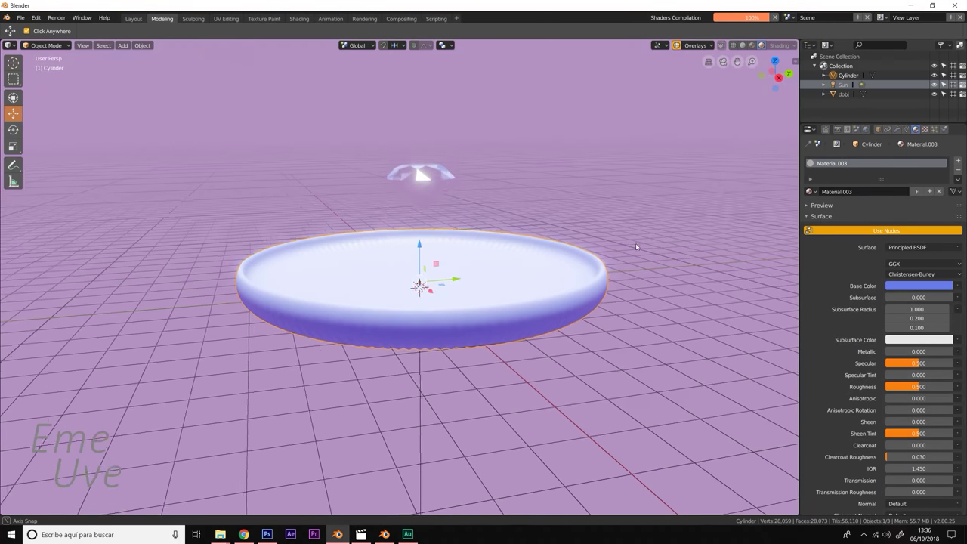
{"action": "left_click", "coordinate": [421, 175]}
{"action": "mouse_move", "coordinate": [509, 198]}
{"action": "middle_mouse_down"}
{"action": "mouse_move", "coordinate": [546, 242]}
{"action": "mouse_move", "coordinate": [493, 264]}
{"action": "middle_mouse_up"}
{"action": "left_click_drag", "start_coordinate": [492, 265], "coordinate": [487, 261]}
{"action": "middle_click_drag", "start_coordinate": [486, 262], "coordinate": [472, 254]}
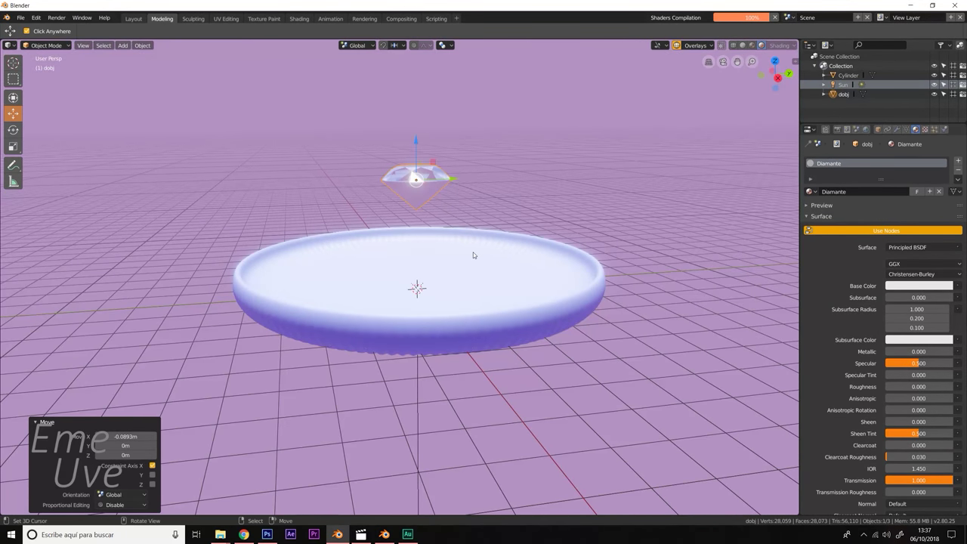
{"action": "left_click", "coordinate": [474, 253]}
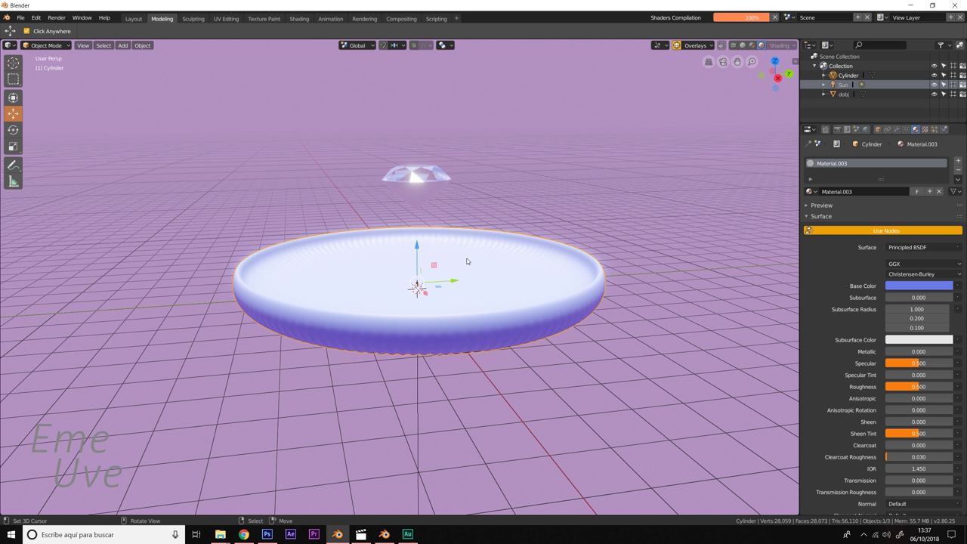
Add rigid-body physics to the dish and set its type to Passive.
{"action": "left_click", "coordinate": [944, 130]}
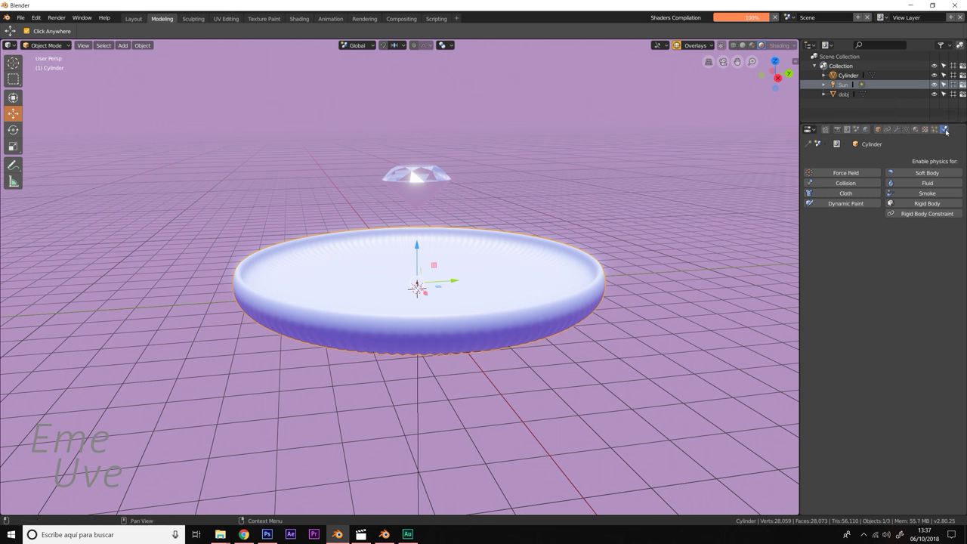
{"action": "left_click", "coordinate": [918, 206]}
{"action": "left_click", "coordinate": [920, 242]}
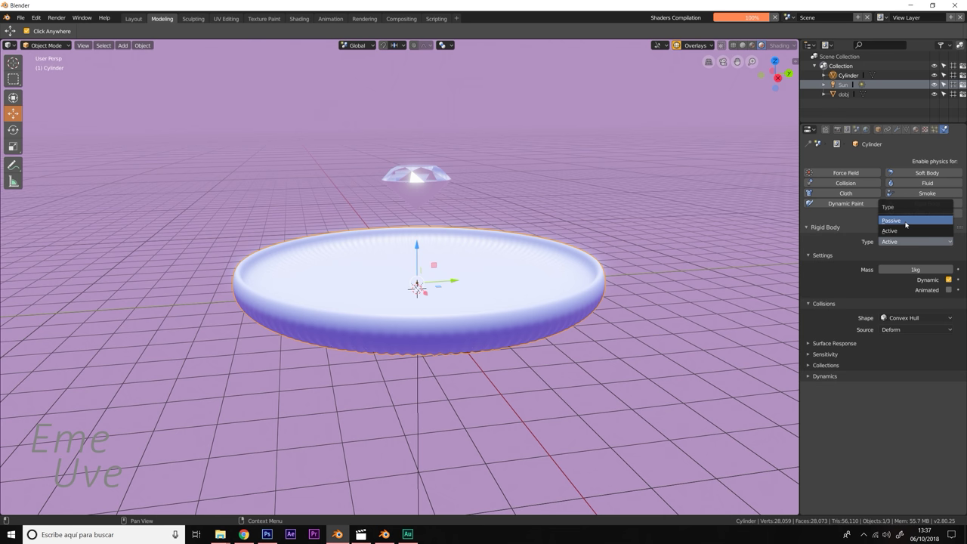
{"action": "left_click", "coordinate": [905, 220]}
Make the diamond an Active rigid body with a Mesh collision shape.
{"action": "left_click", "coordinate": [421, 186]}
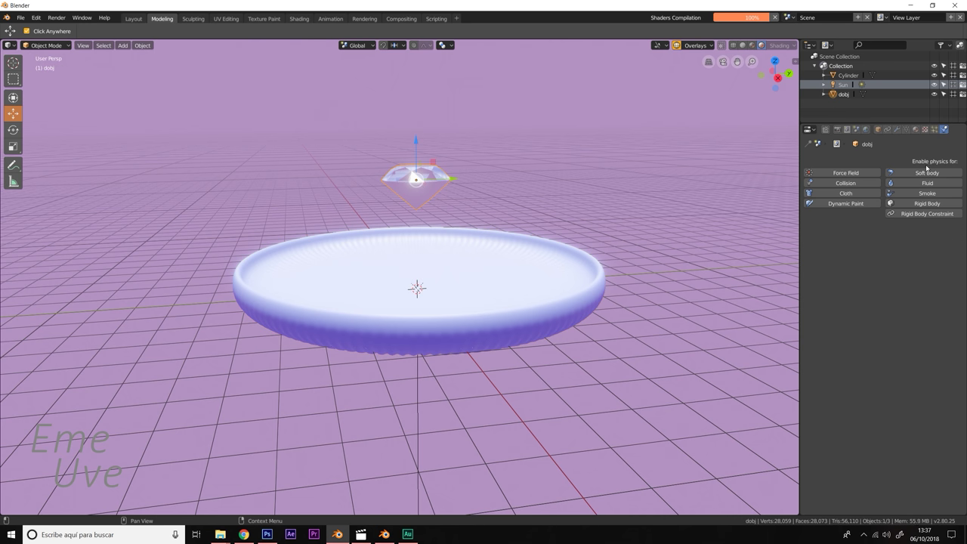
{"action": "left_click", "coordinate": [928, 204]}
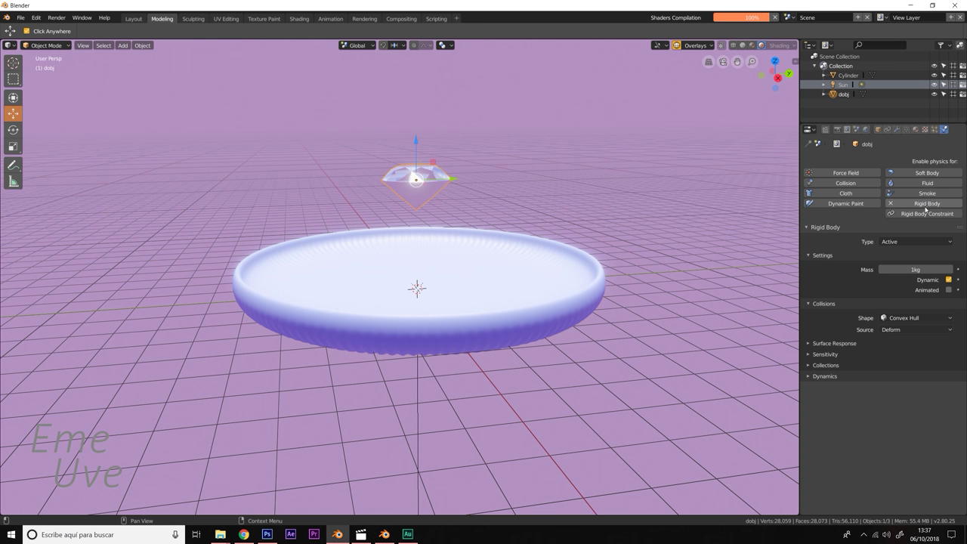
{"action": "left_click", "coordinate": [917, 242]}
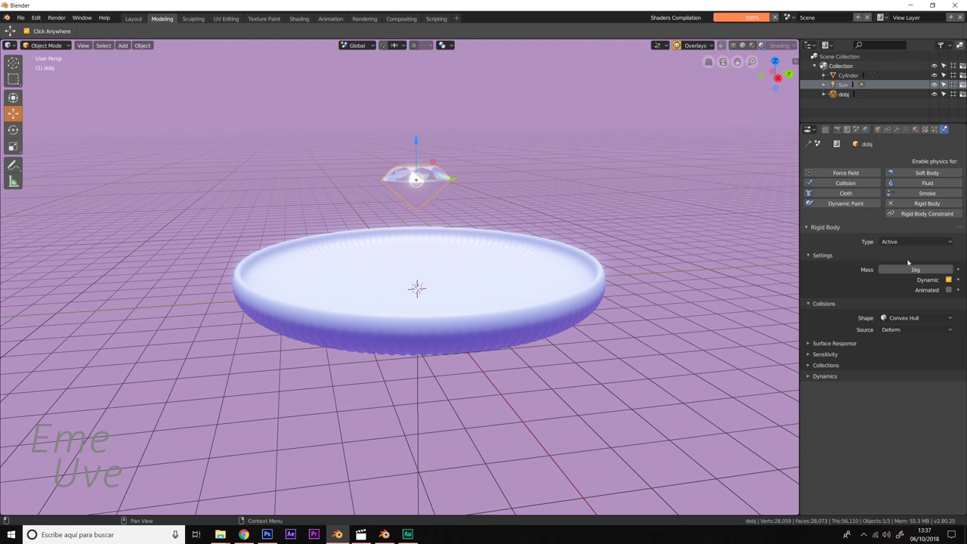
{"action": "left_click", "coordinate": [911, 318]}
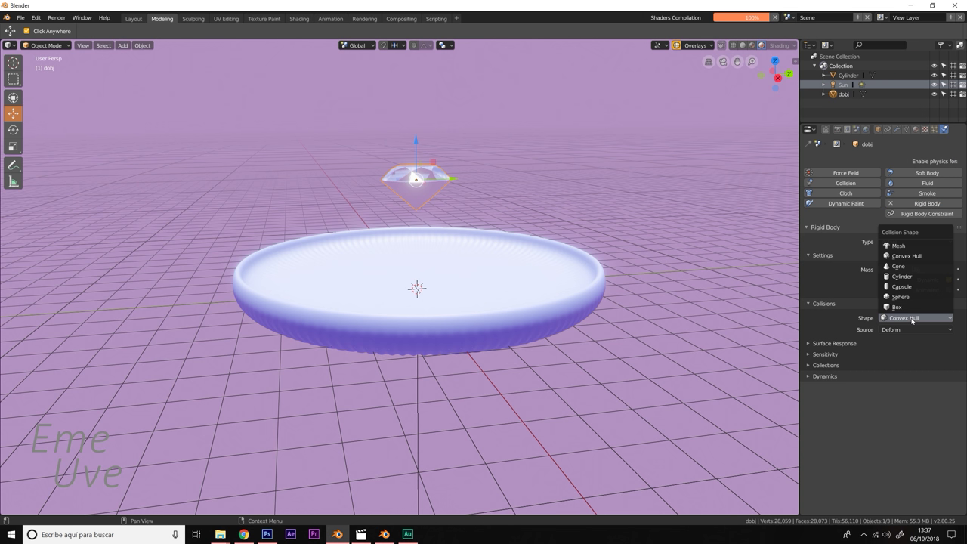
{"action": "left_click", "coordinate": [907, 247]}
{"action": "middle_click_drag", "start_coordinate": [435, 187], "coordinate": [455, 218]}
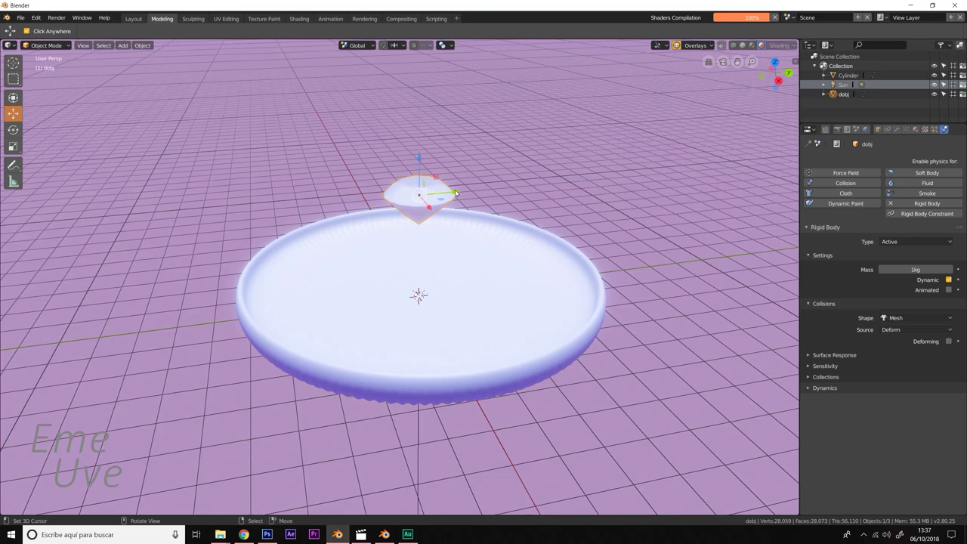
Shift the diamond slightly along Y and place two copies to its right and left.
{"action": "left_click_drag", "start_coordinate": [456, 192], "coordinate": [461, 197]}
{"action": "key", "text": "shift+d"}
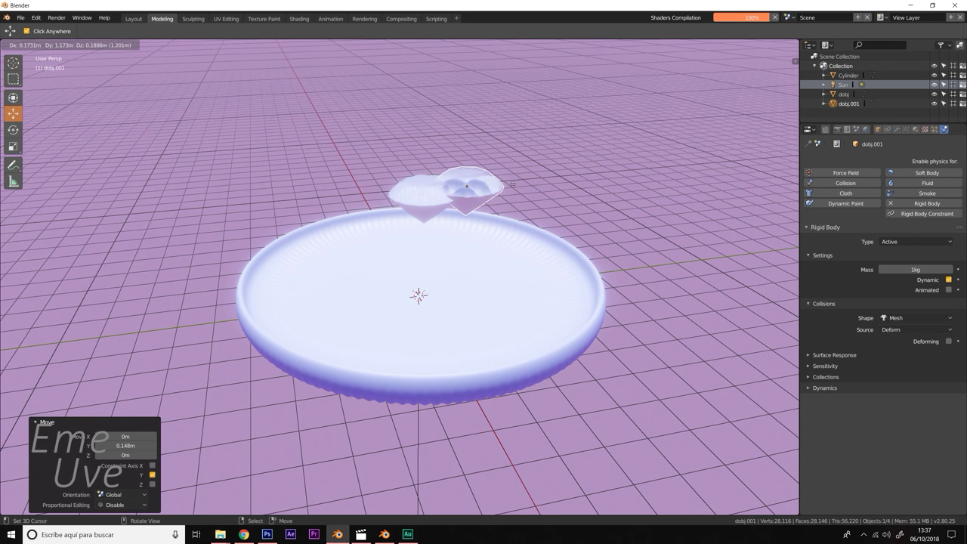
{"action": "left_click", "coordinate": [536, 182]}
{"action": "key", "text": "shift+d"}
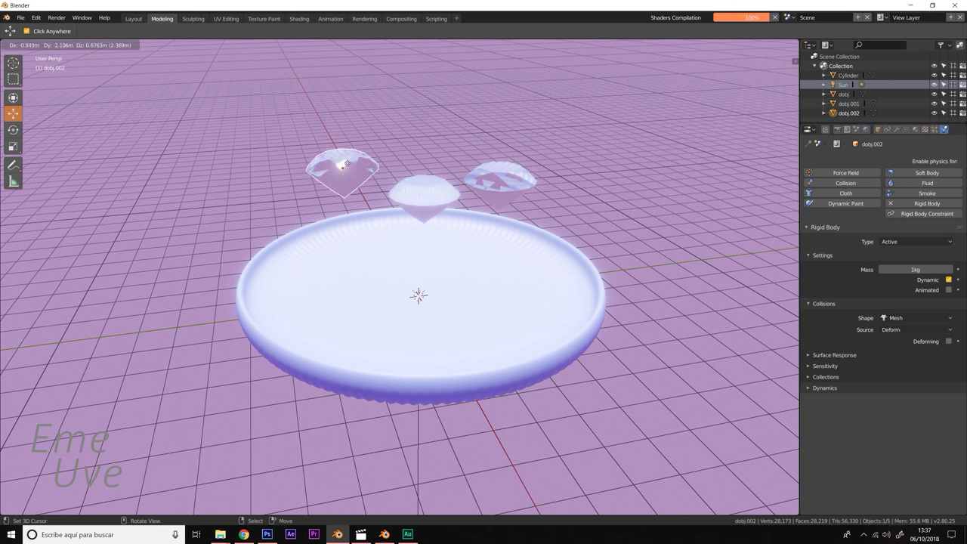
{"action": "left_click", "coordinate": [341, 164]}
Resize the left, right and centre (0.463) diamonds, and add a copy above the centre.
{"action": "key", "text": "s"}
{"action": "left_click", "coordinate": [440, 184]}
{"action": "left_click", "coordinate": [500, 180]}
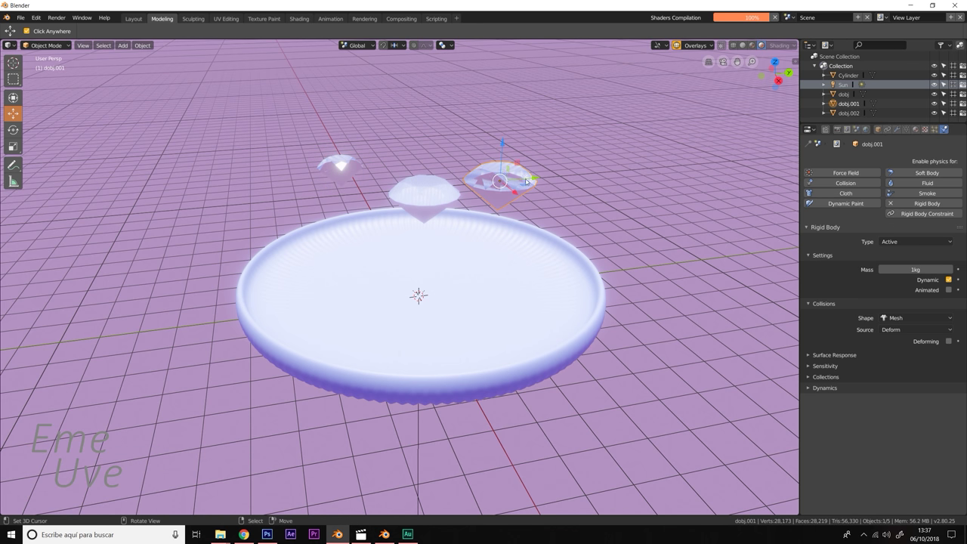
{"action": "key", "text": "s"}
{"action": "left_click", "coordinate": [542, 185]}
{"action": "left_click", "coordinate": [422, 192]}
{"action": "key", "text": "s"}
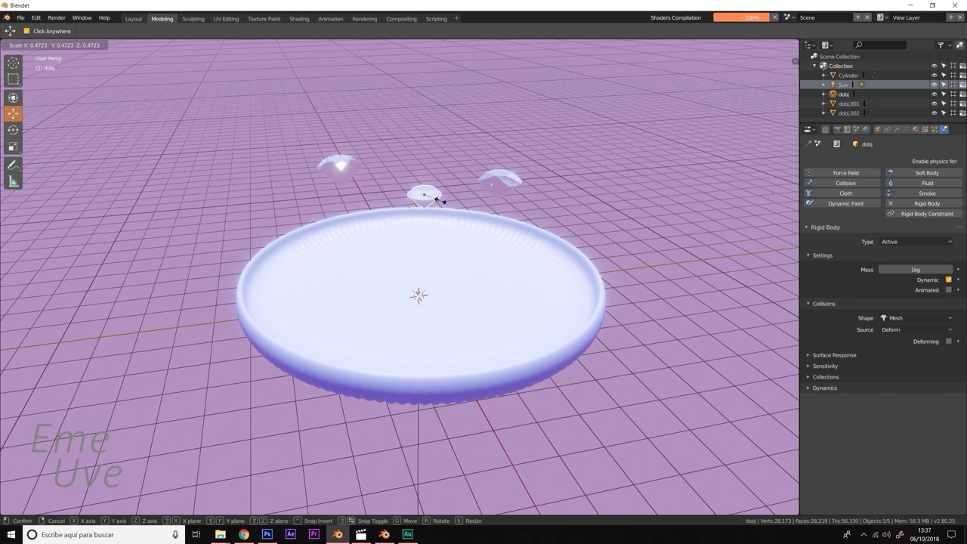
{"action": "left_click", "coordinate": [441, 202]}
{"action": "key", "text": "shift+d"}
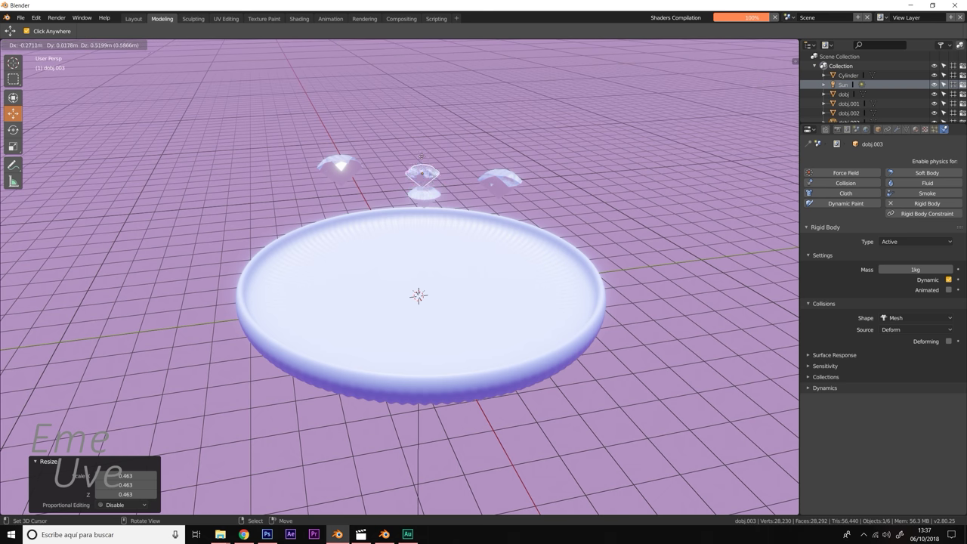
{"action": "left_click", "coordinate": [420, 141]}
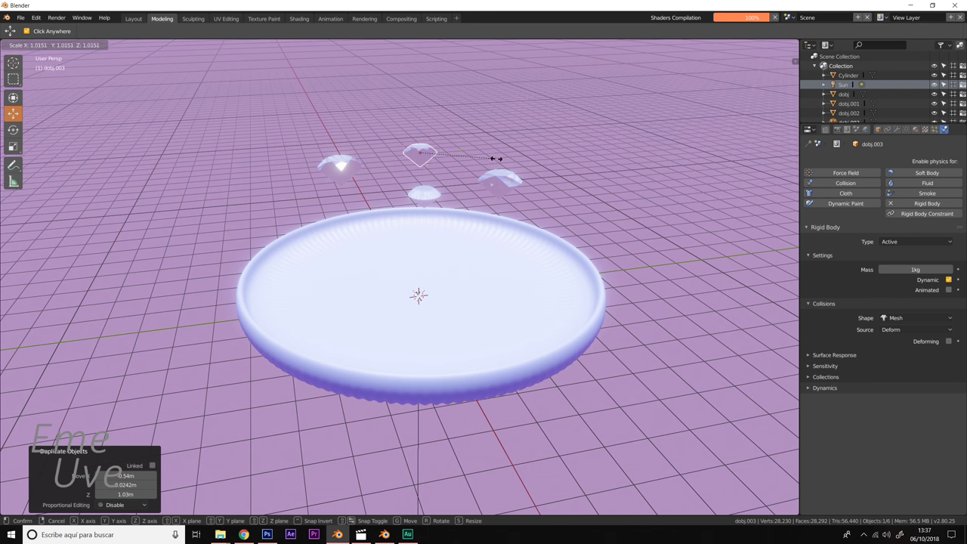
{"action": "left_click", "coordinate": [513, 161]}
Tilt the small centre diamond and the right diamond to new angles with rotation handles.
{"action": "left_click", "coordinate": [361, 165]}
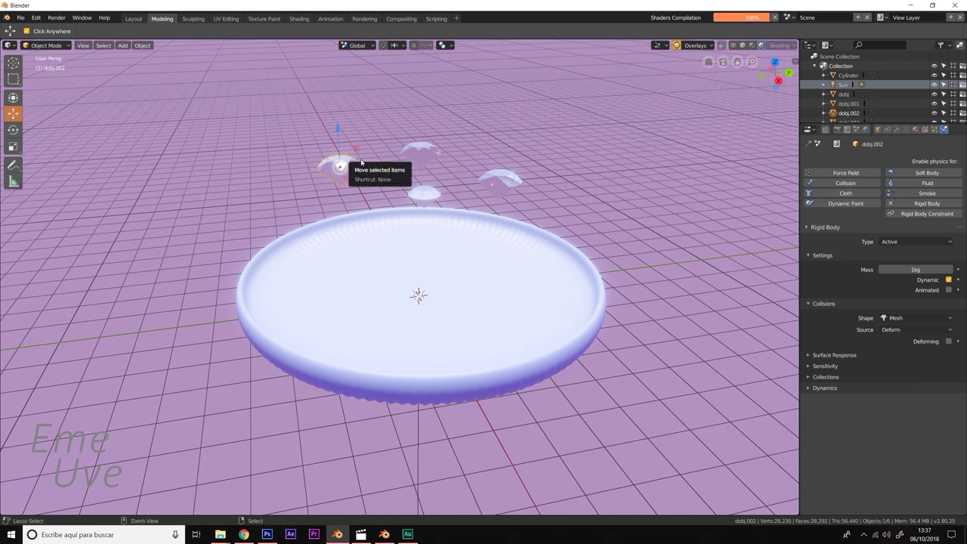
{"action": "key", "text": "ctrl+grave"}
{"action": "left_click", "coordinate": [429, 164]}
{"action": "left_click", "coordinate": [423, 154]}
{"action": "left_click", "coordinate": [422, 197]}
{"action": "left_click_drag", "start_coordinate": [404, 177], "coordinate": [389, 194]}
{"action": "left_click", "coordinate": [498, 180]}
{"action": "left_click_drag", "start_coordinate": [520, 175], "coordinate": [543, 203]}
{"action": "middle_click_drag", "start_coordinate": [543, 203], "coordinate": [351, 189]}
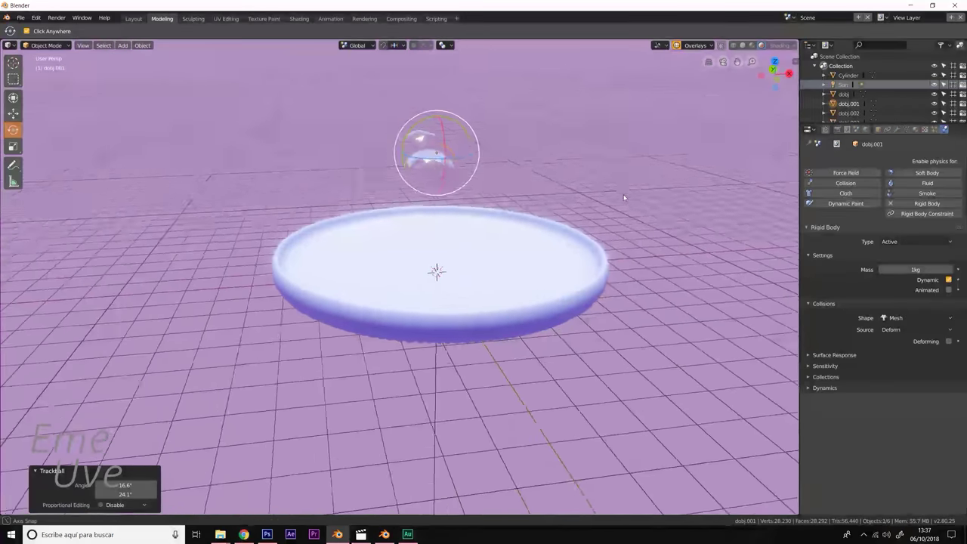
Shift the left diamond toward the centre and reposition the right diamond.
{"action": "left_click", "coordinate": [357, 178]}
{"action": "key", "text": "shift+space"}
{"action": "left_click", "coordinate": [318, 174]}
{"action": "left_click_drag", "start_coordinate": [376, 176], "coordinate": [406, 175]}
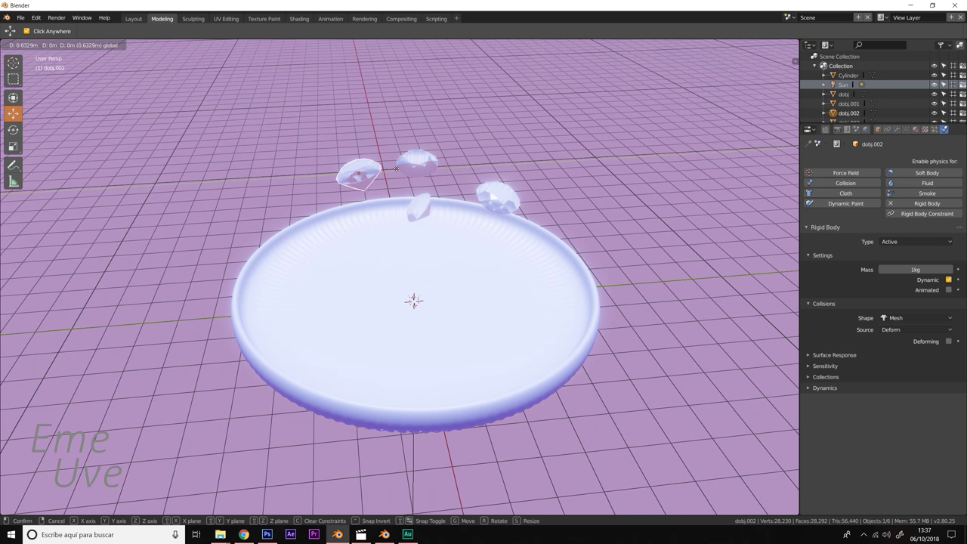
{"action": "mouse_move", "coordinate": [490, 197]}
{"action": "left_mouse_down"}
{"action": "mouse_move", "coordinate": [502, 195]}
{"action": "mouse_move", "coordinate": [443, 194]}
{"action": "left_mouse_up"}
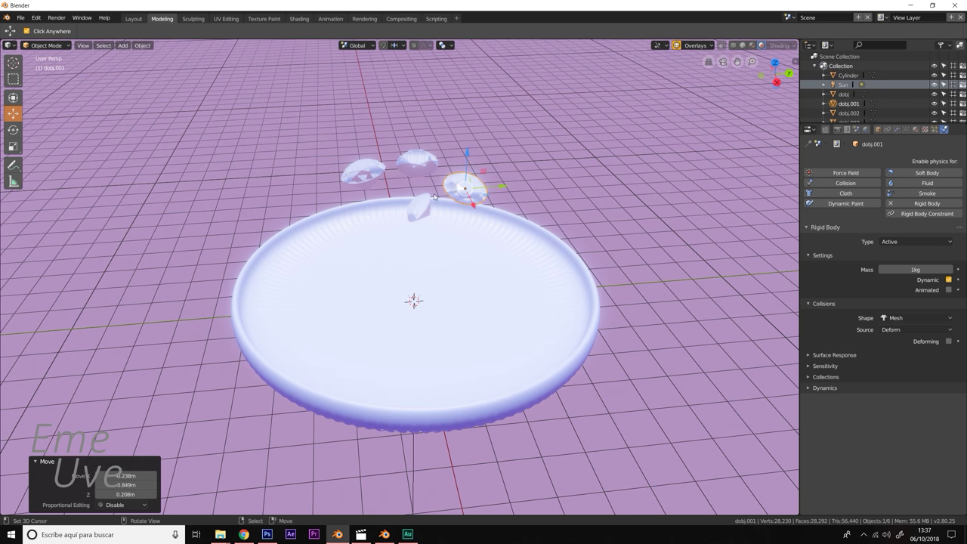
Duplicate three diamonds, raise the copies 1.43 m and rotate them to new angles.
{"action": "left_click", "coordinate": [378, 178], "text": "shift"}
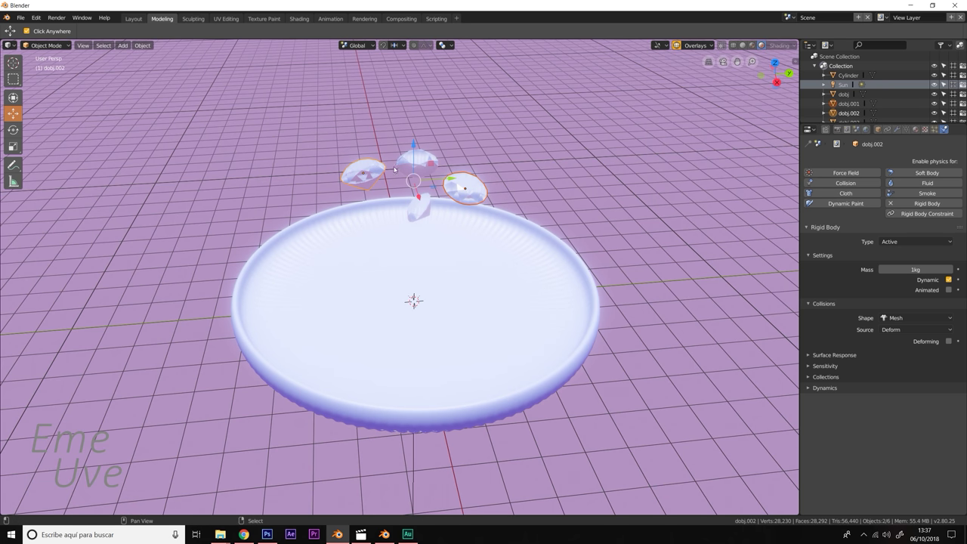
{"action": "key", "text": "shift+d"}
{"action": "right_click", "coordinate": [453, 185]}
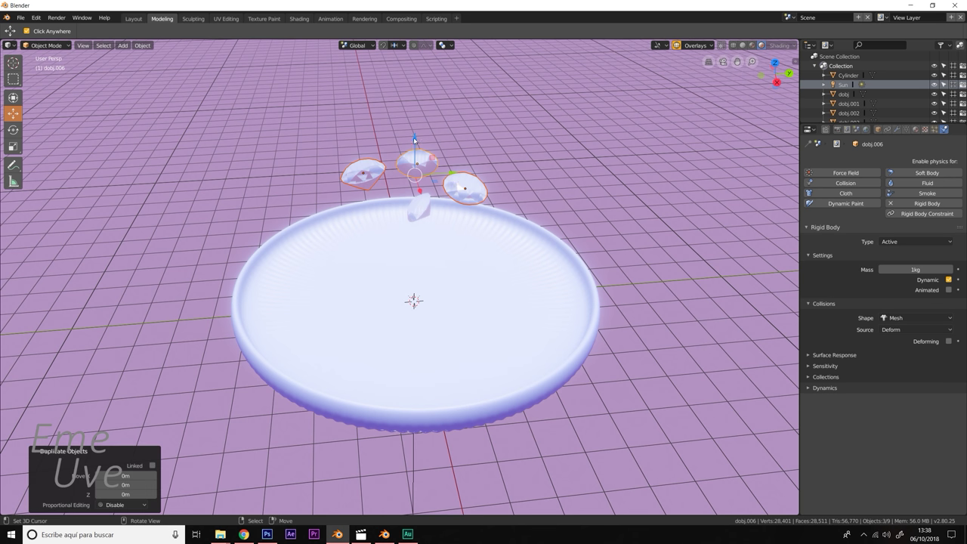
{"action": "left_click_drag", "start_coordinate": [414, 140], "coordinate": [419, 157]}
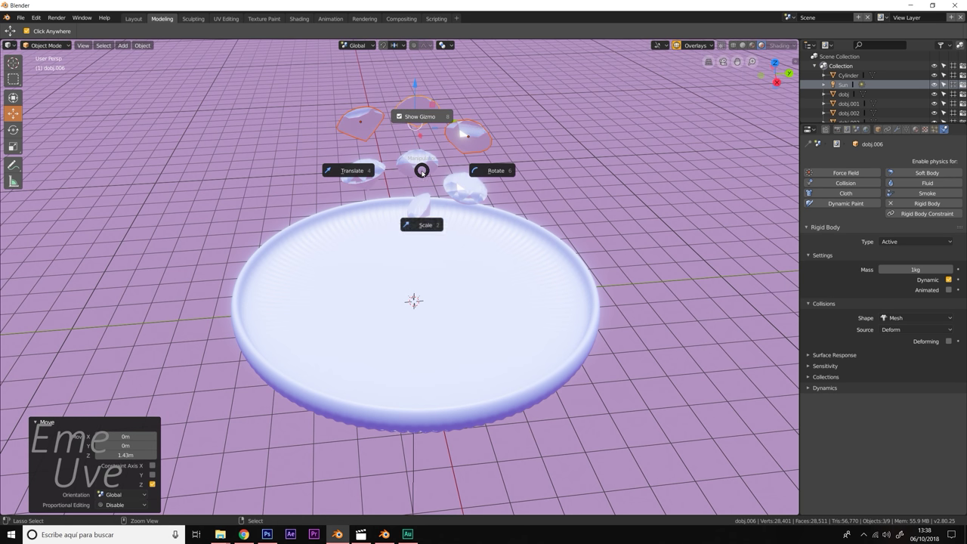
{"action": "left_click", "coordinate": [473, 183]}
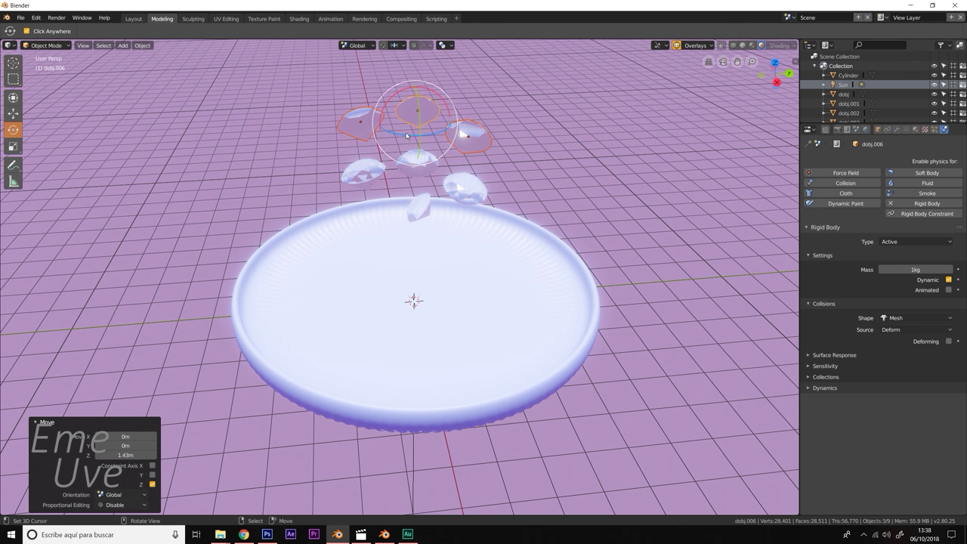
{"action": "left_click_drag", "start_coordinate": [406, 135], "coordinate": [417, 137]}
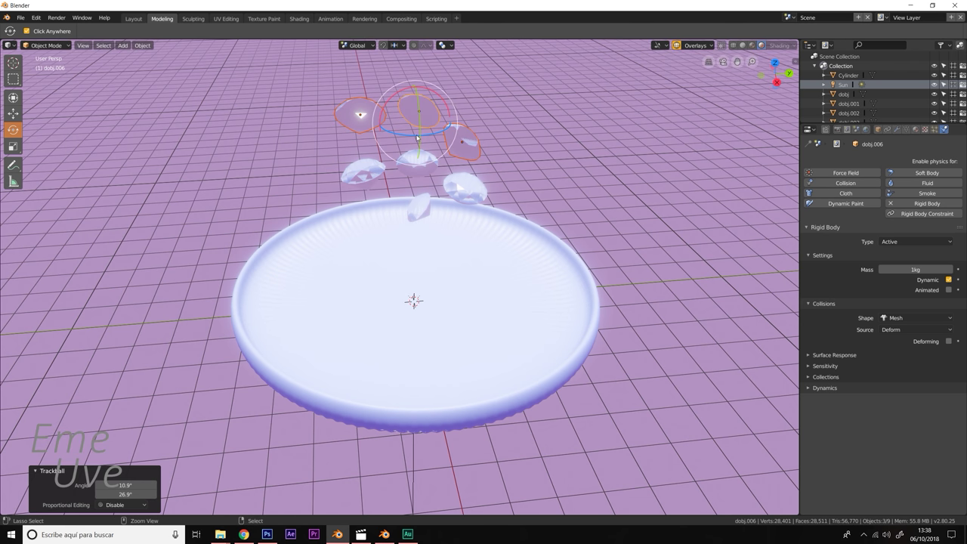
{"action": "left_click_drag", "start_coordinate": [398, 140], "coordinate": [423, 140]}
Lower the three copies slightly and switch to the workspace showing the material nodes.
{"action": "mouse_move", "coordinate": [423, 140]}
{"action": "middle_mouse_down"}
{"action": "mouse_move", "coordinate": [495, 158]}
{"action": "mouse_move", "coordinate": [444, 138]}
{"action": "middle_mouse_up"}
{"action": "left_click", "coordinate": [376, 134]}
{"action": "left_click_drag", "start_coordinate": [423, 97], "coordinate": [423, 113]}
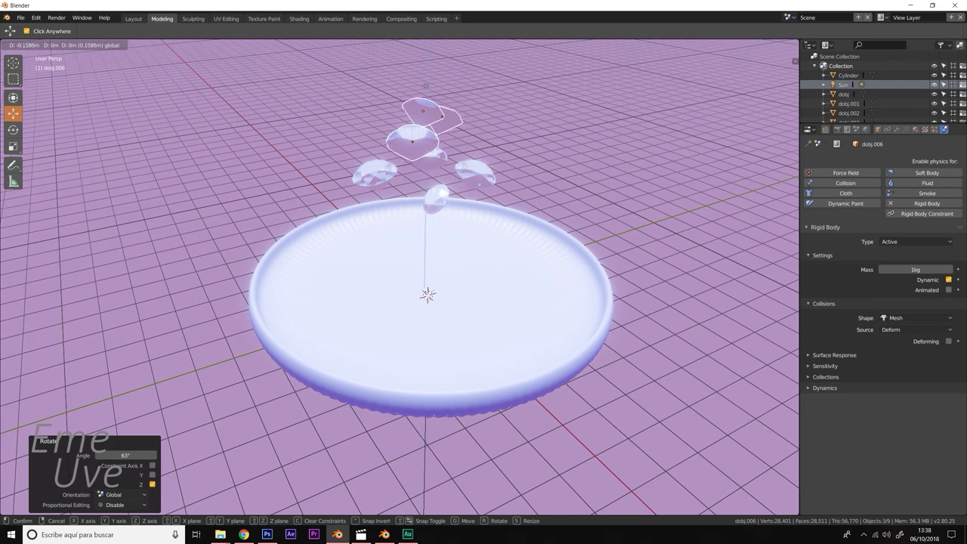
{"action": "mouse_move", "coordinate": [422, 113]}
{"action": "middle_mouse_down"}
{"action": "mouse_move", "coordinate": [418, 129]}
{"action": "mouse_move", "coordinate": [449, 221]}
{"action": "middle_mouse_up"}
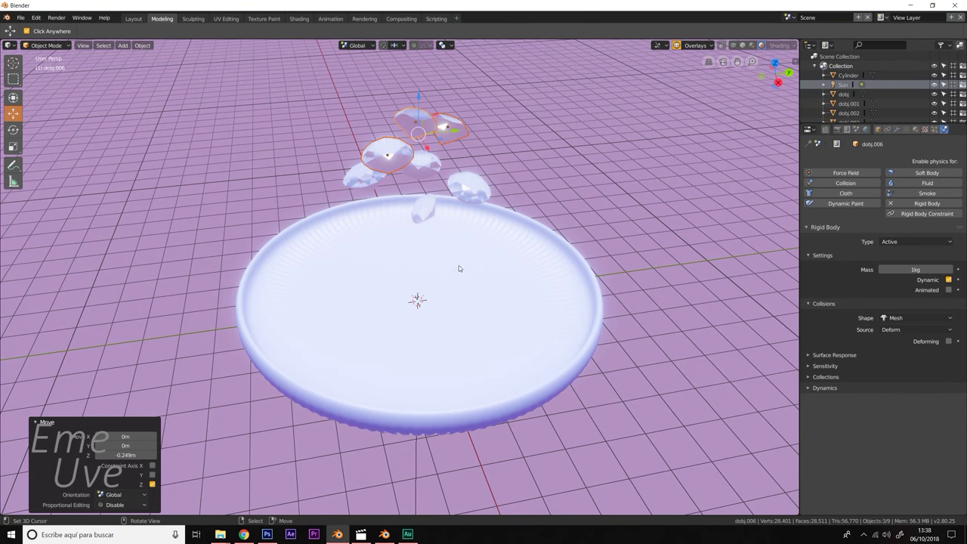
{"action": "middle_click_drag", "start_coordinate": [458, 265], "coordinate": [451, 261]}
{"action": "left_click", "coordinate": [133, 19]}
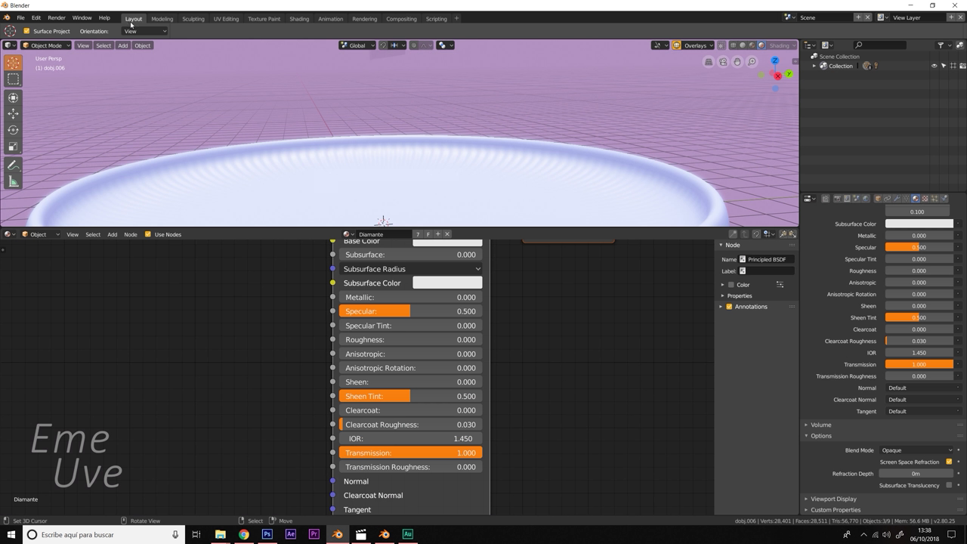
Enlarge the 3D view and turn the lower editor into a Timeline ending at frame 200.
{"action": "left_click", "coordinate": [162, 19]}
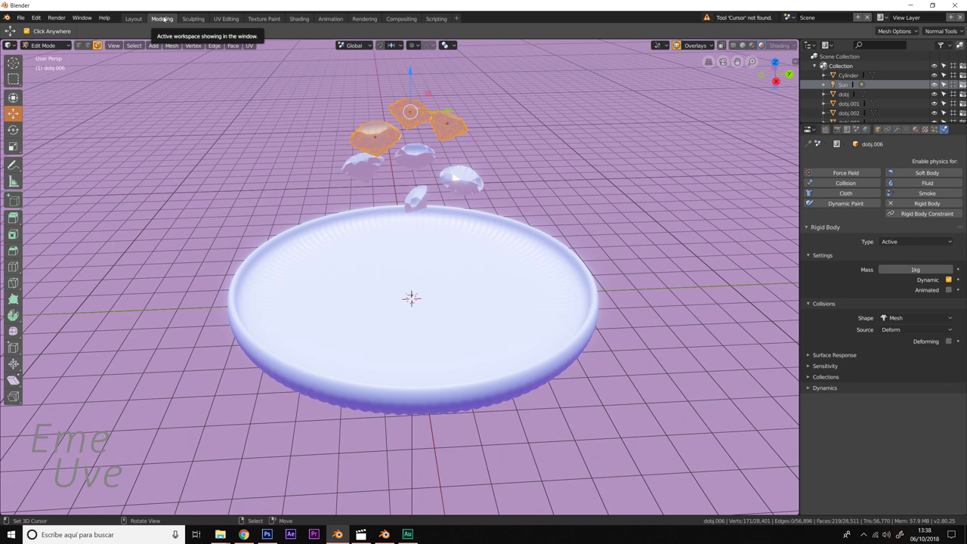
{"action": "left_click", "coordinate": [137, 19]}
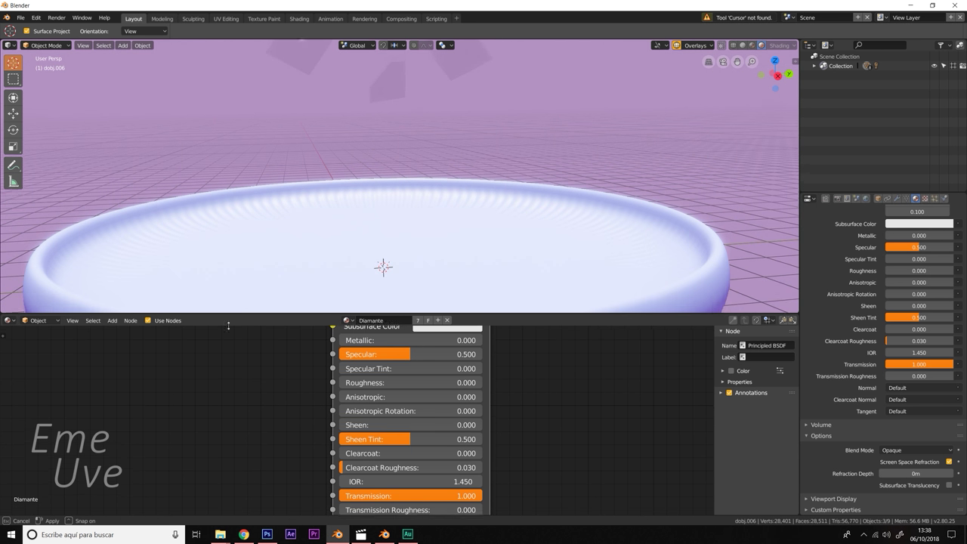
{"action": "left_click_drag", "start_coordinate": [228, 226], "coordinate": [229, 403]}
{"action": "left_click", "coordinate": [7, 409]}
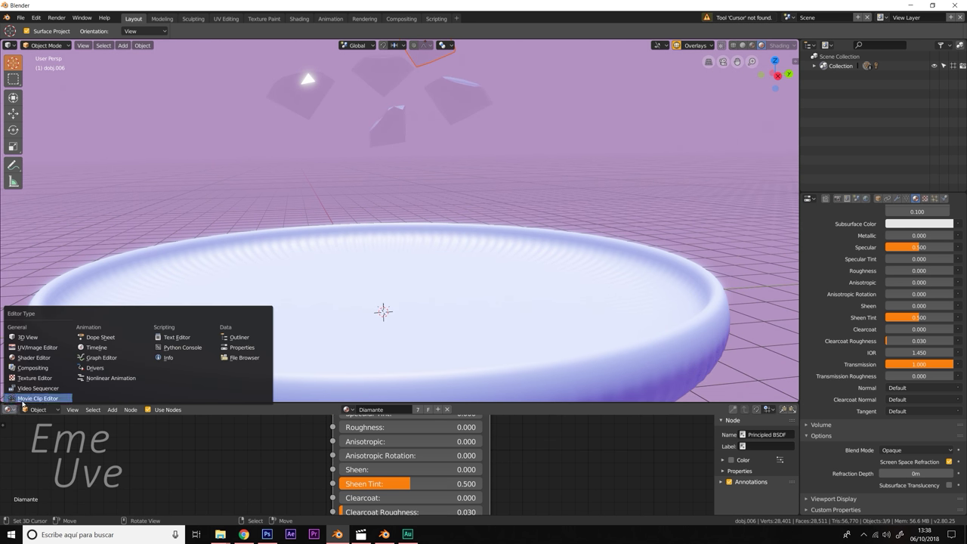
{"action": "left_click", "coordinate": [27, 398]}
{"action": "left_click", "coordinate": [11, 409]}
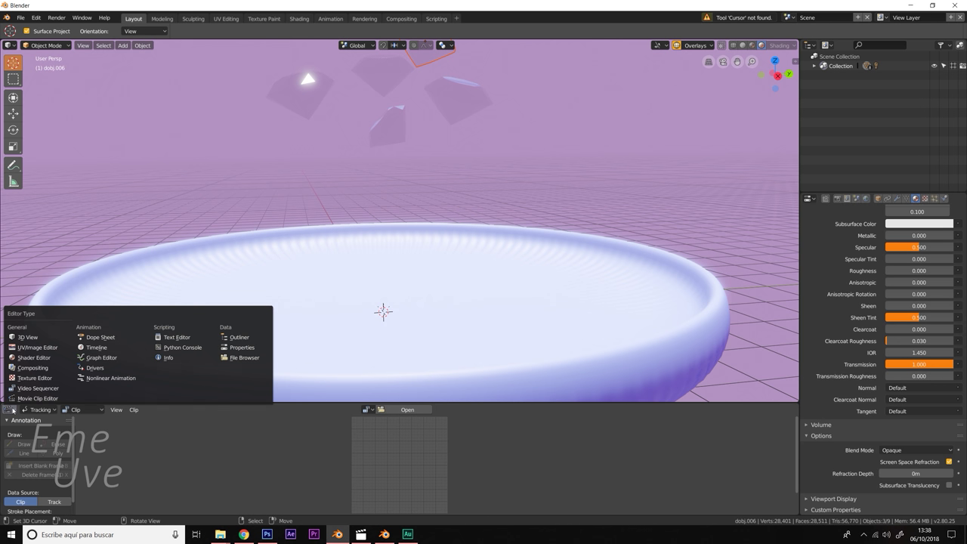
{"action": "left_click", "coordinate": [20, 388]}
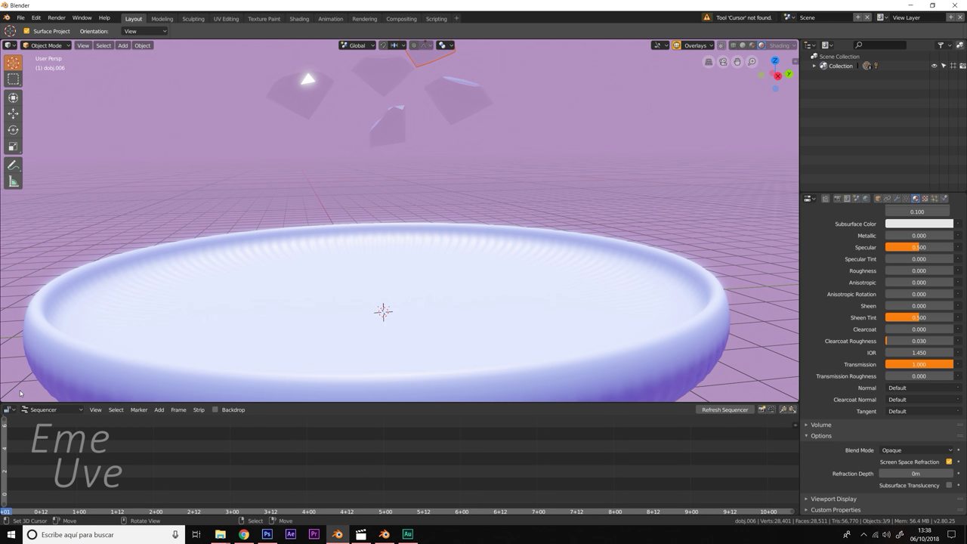
{"action": "left_click", "coordinate": [9, 409]}
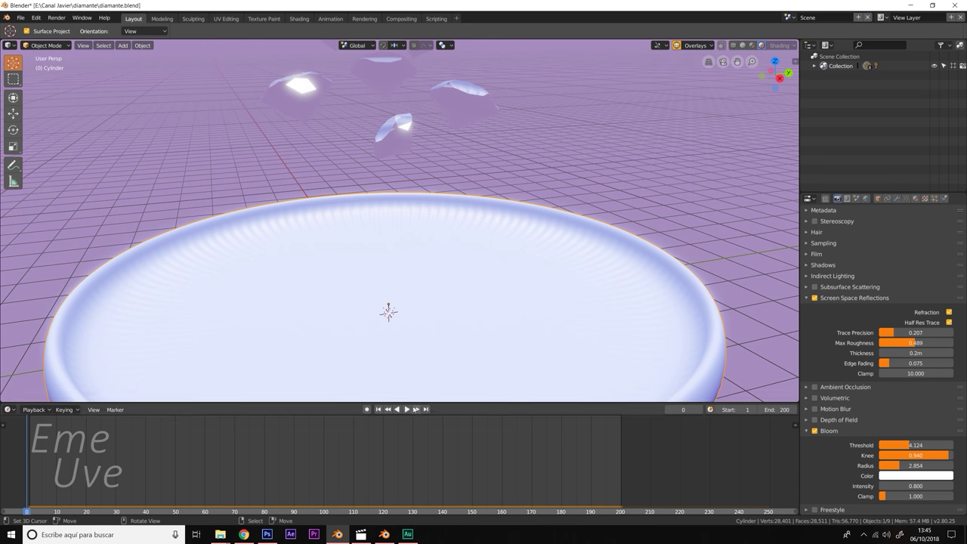
Play the rigid-body animation, orbiting around the dish as the diamonds drop and settle.
{"action": "left_click", "coordinate": [407, 410]}
{"action": "middle_click_drag", "start_coordinate": [425, 292], "coordinate": [471, 296]}
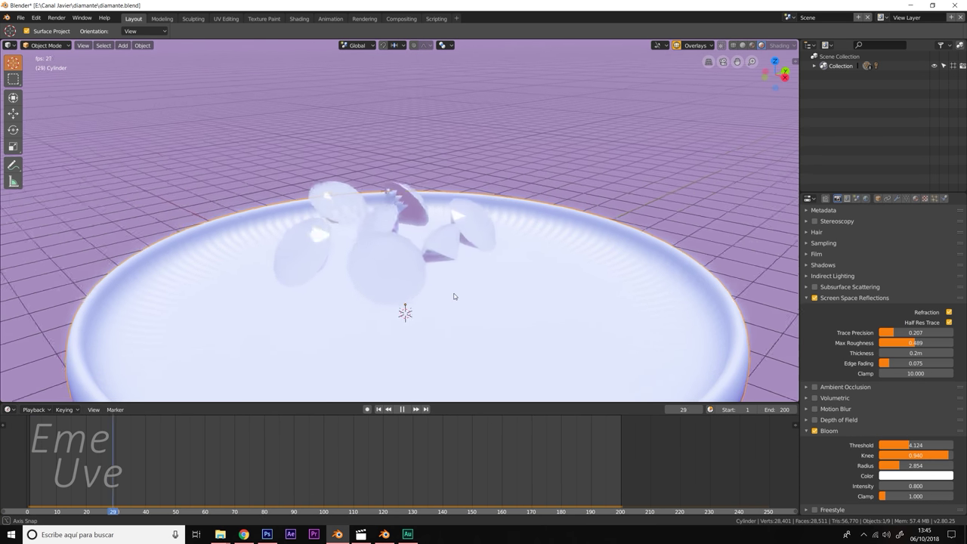
{"action": "middle_click_drag", "start_coordinate": [481, 333], "coordinate": [431, 328]}
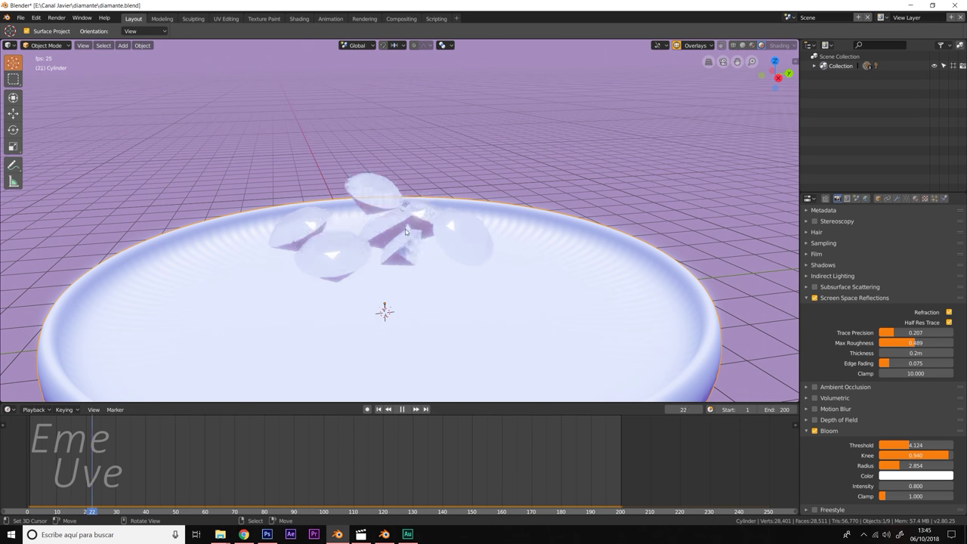
{"action": "mouse_move", "coordinate": [393, 319]}
{"action": "middle_mouse_down"}
{"action": "mouse_move", "coordinate": [415, 322]}
{"action": "mouse_move", "coordinate": [398, 321]}
{"action": "middle_mouse_up"}
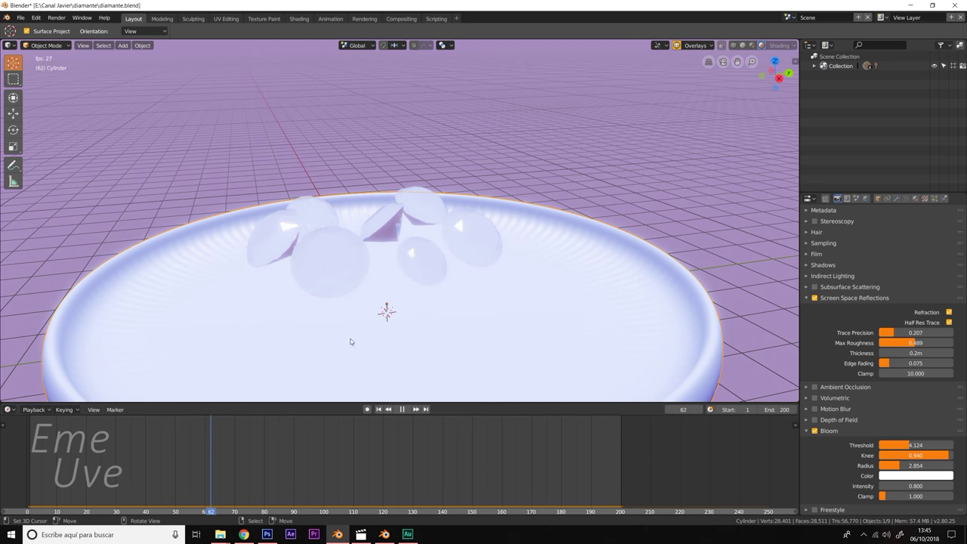
{"action": "middle_click_drag", "start_coordinate": [352, 339], "coordinate": [384, 340]}
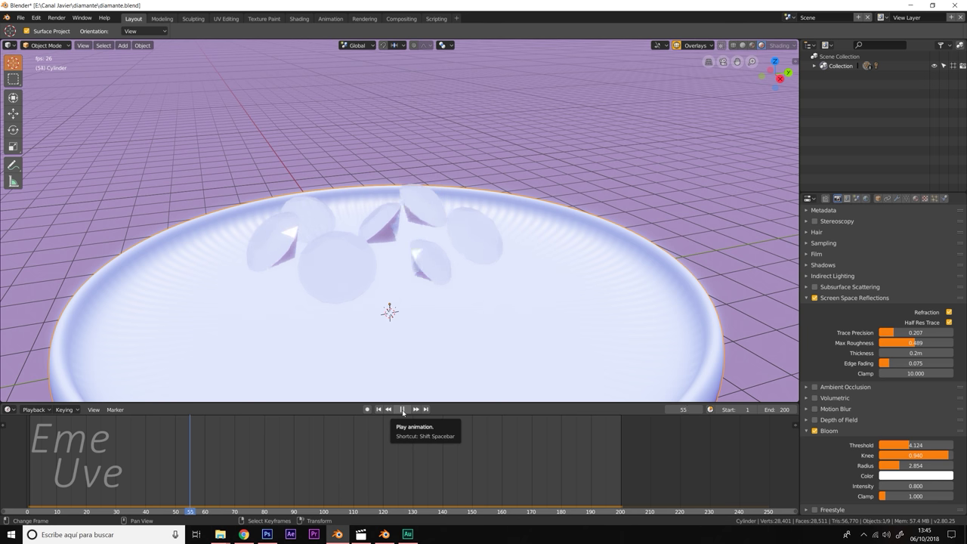
{"action": "middle_click_drag", "start_coordinate": [374, 344], "coordinate": [361, 325]}
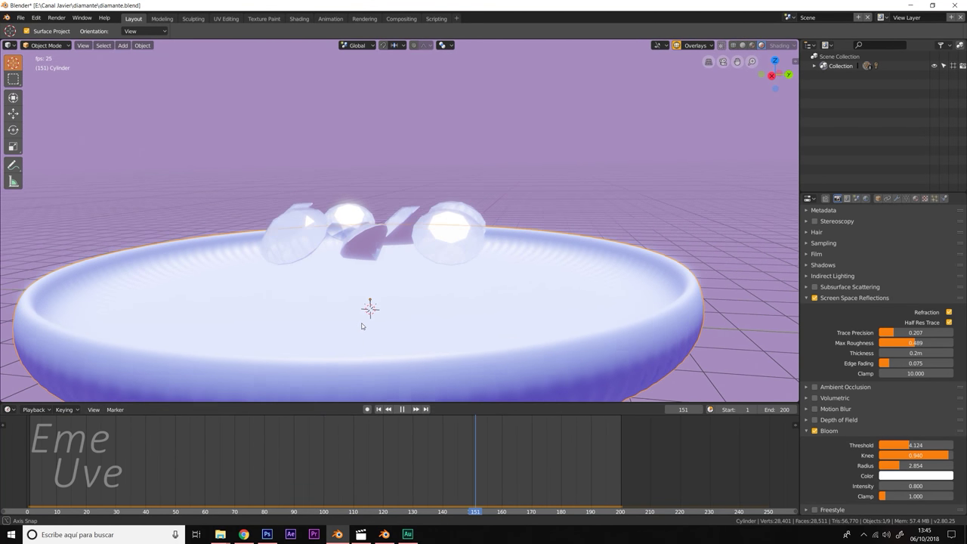
{"action": "middle_click_drag", "start_coordinate": [361, 326], "coordinate": [404, 335]}
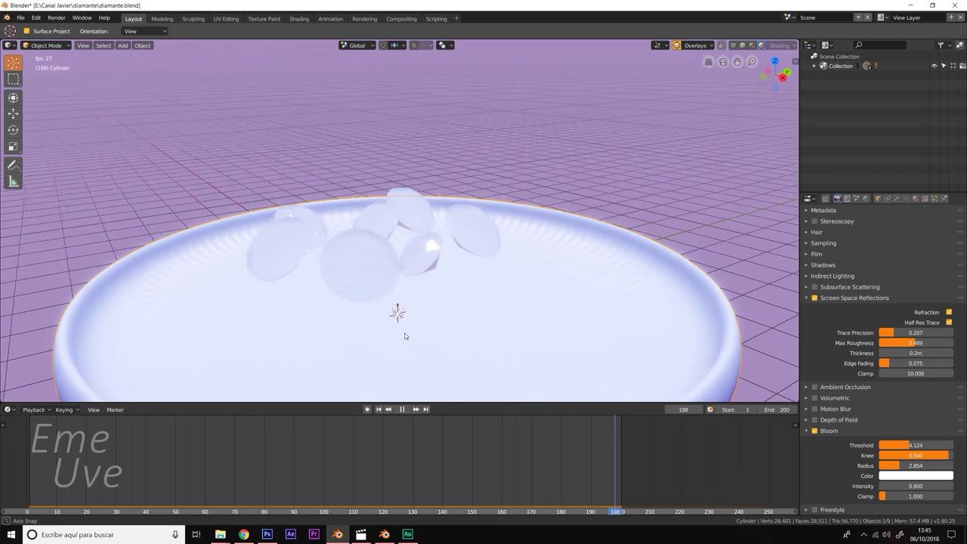